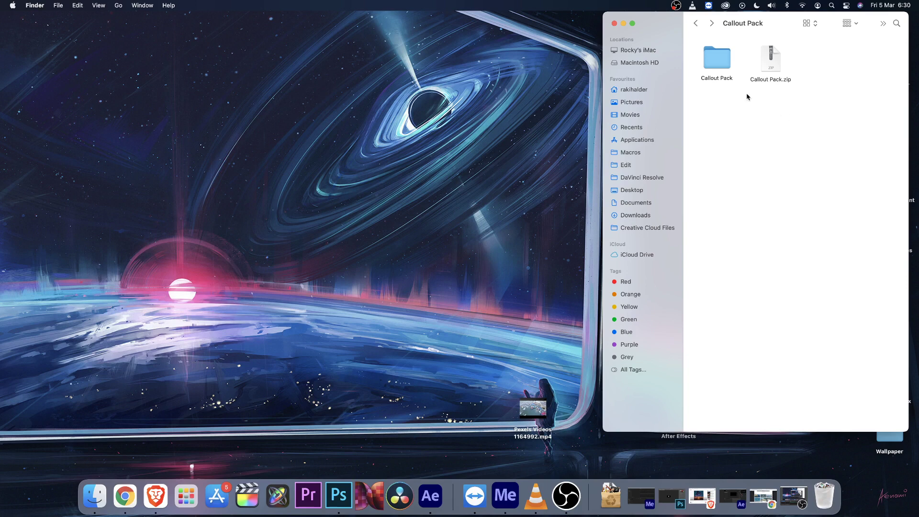
Open the 01. Install Pack folder inside the Callout Pack folder and select Callout Pack.mgpack
{"action": "double_click", "coordinate": [723, 60]}
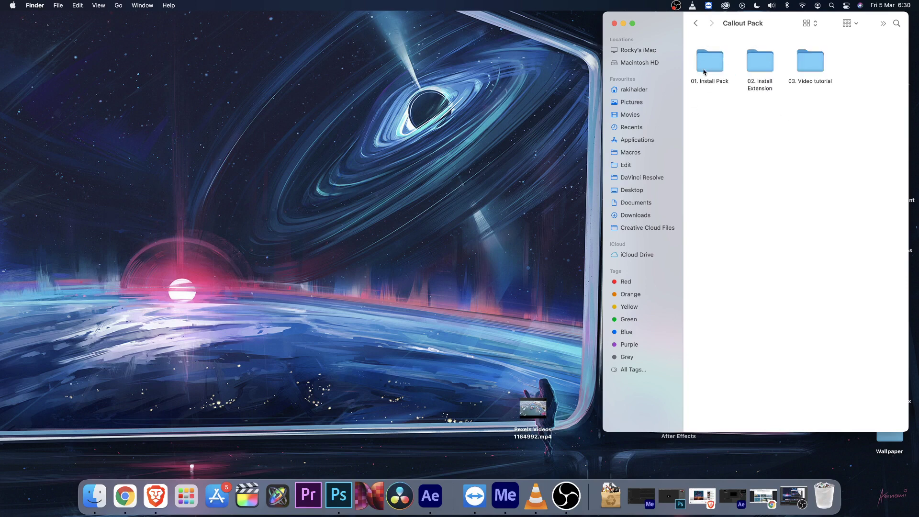
{"action": "double_click", "coordinate": [704, 72]}
{"action": "left_click", "coordinate": [715, 68]}
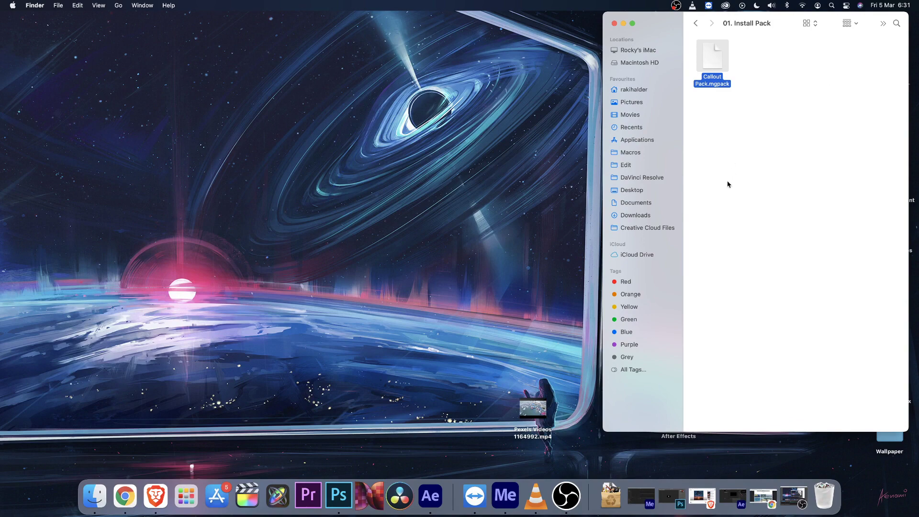
Switch to After Effects, check that the Motion Gallery extension is enabled, and enlarge the gallery's thumbnails
{"action": "left_click", "coordinate": [740, 500]}
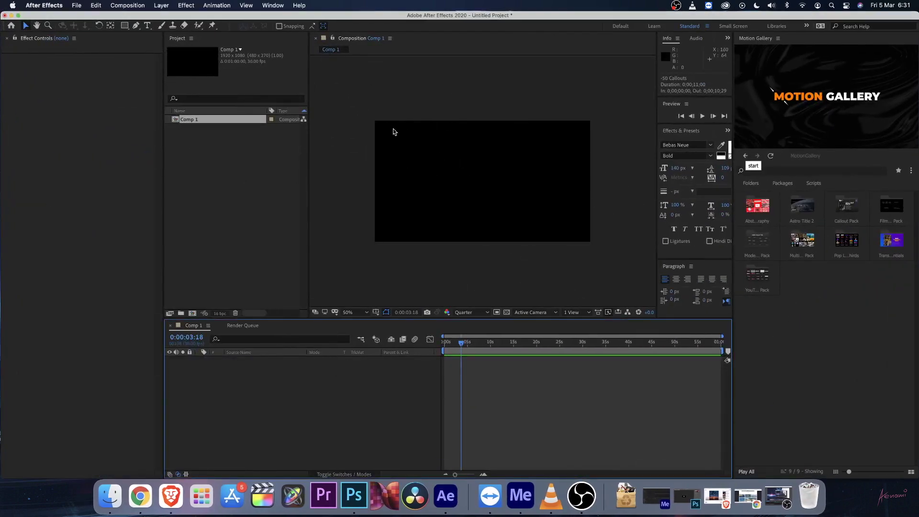
{"action": "left_click", "coordinate": [278, 6]}
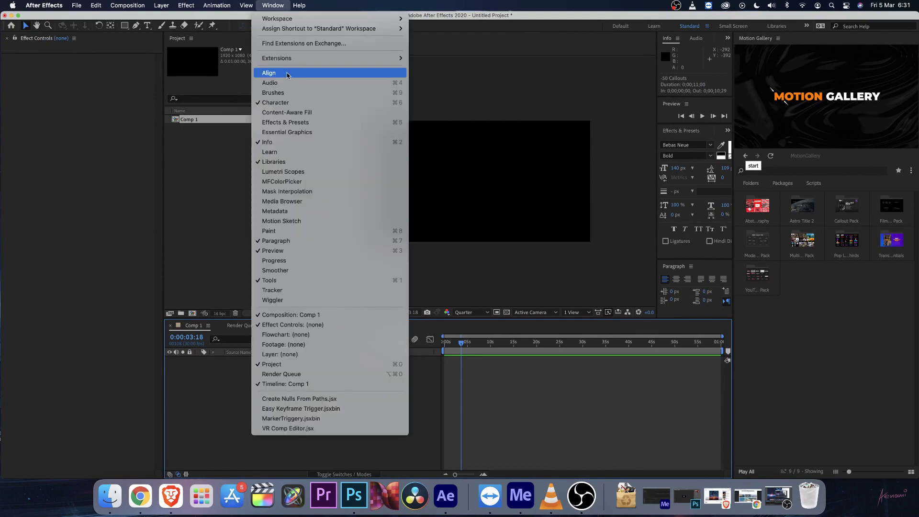
{"action": "mouse_move", "coordinate": [330, 58]}
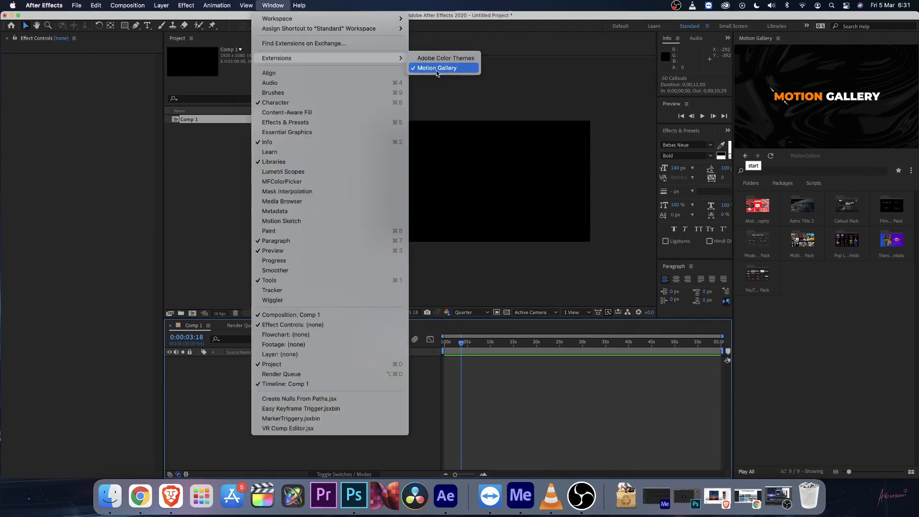
{"action": "left_click", "coordinate": [833, 334]}
{"action": "left_click", "coordinate": [853, 473]}
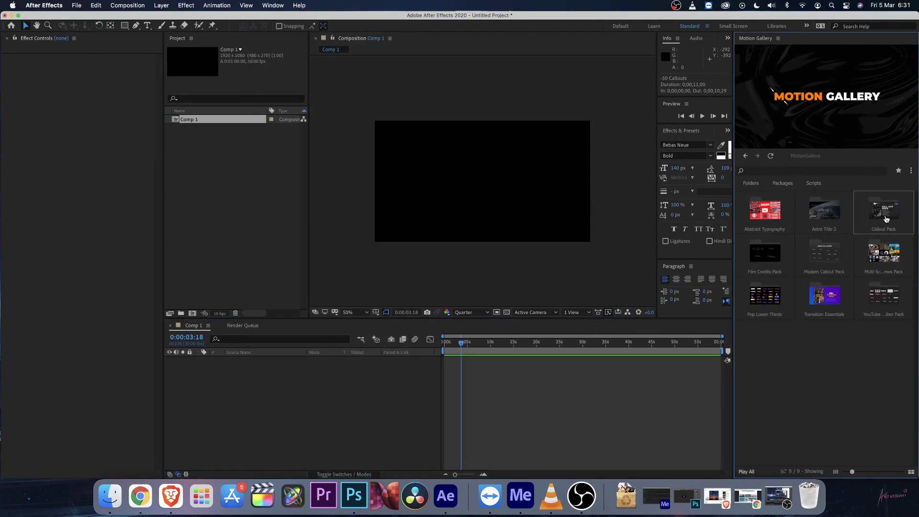
Delete Callout Pack from Motion Gallery's installed packages and return to the thumbnail overview
{"action": "left_click", "coordinate": [783, 189]}
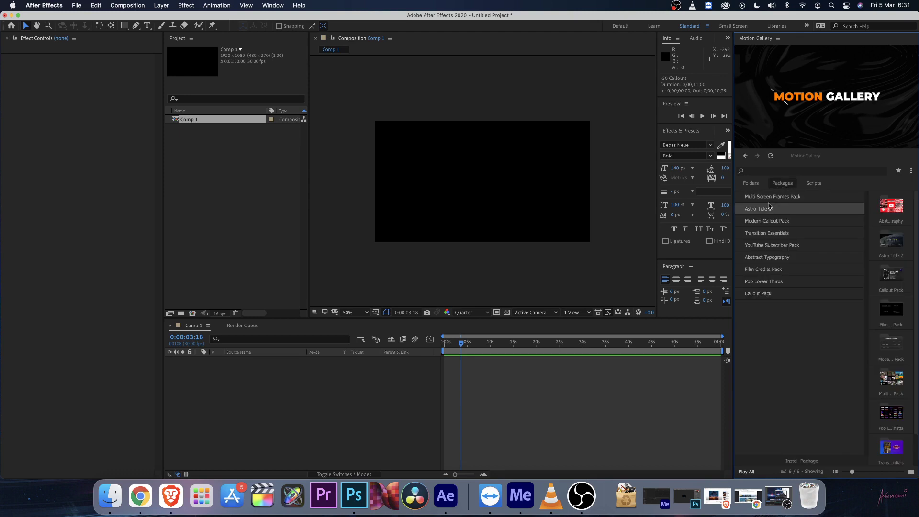
{"action": "right_click", "coordinate": [763, 294]}
{"action": "left_click", "coordinate": [777, 328]}
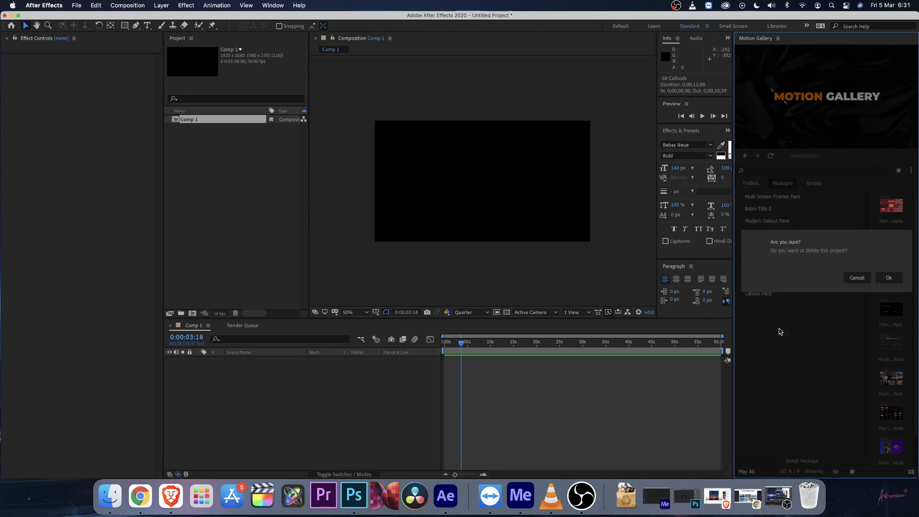
{"action": "left_click", "coordinate": [893, 280]}
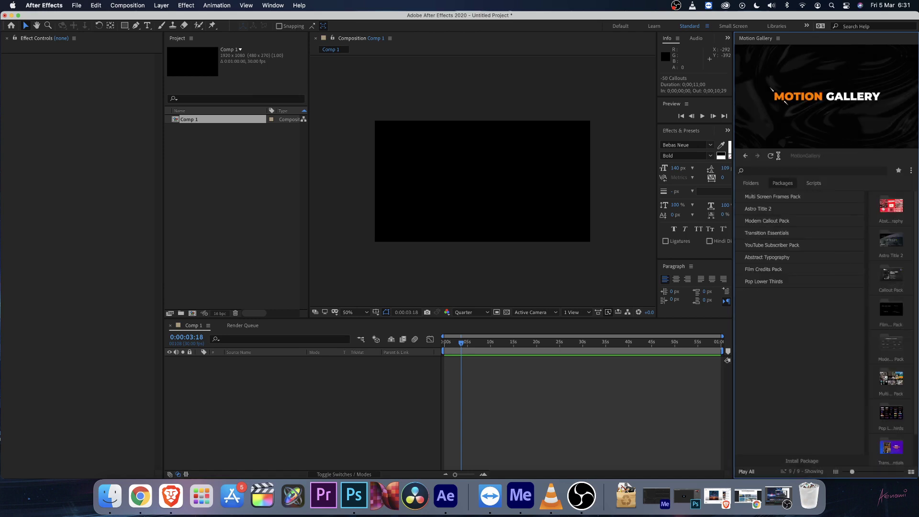
{"action": "left_click", "coordinate": [790, 185]}
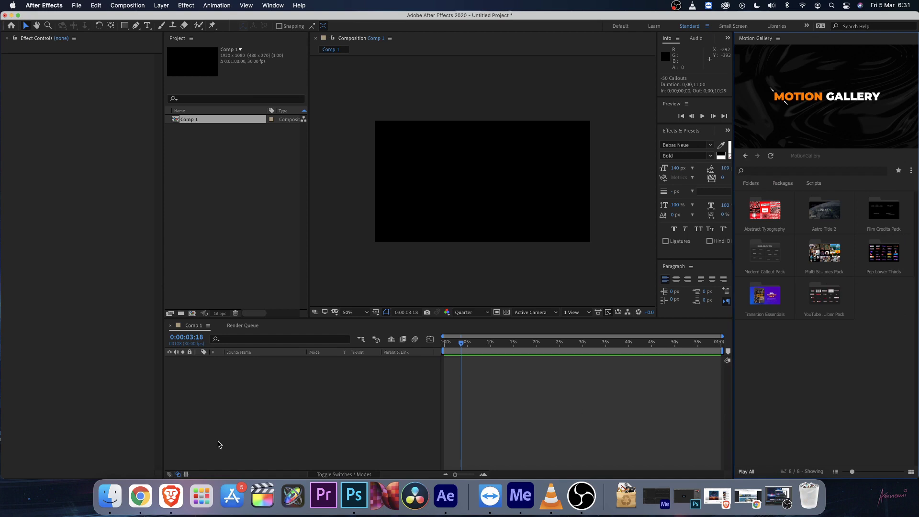
Install Callout Pack.mgpack from the Finder window into Motion Gallery and close the installation message
{"action": "left_click", "coordinate": [110, 500]}
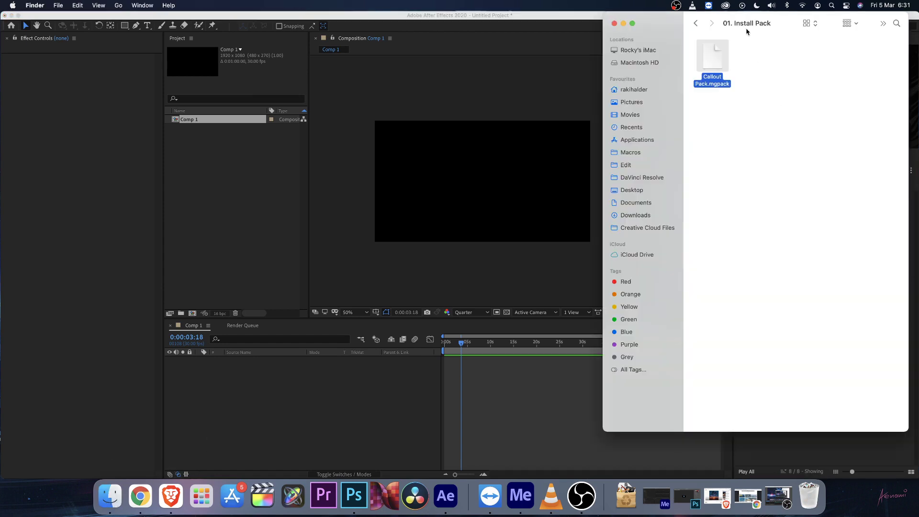
{"action": "left_click_drag", "start_coordinate": [746, 29], "coordinate": [546, 50]}
{"action": "left_click_drag", "start_coordinate": [512, 89], "coordinate": [832, 362]}
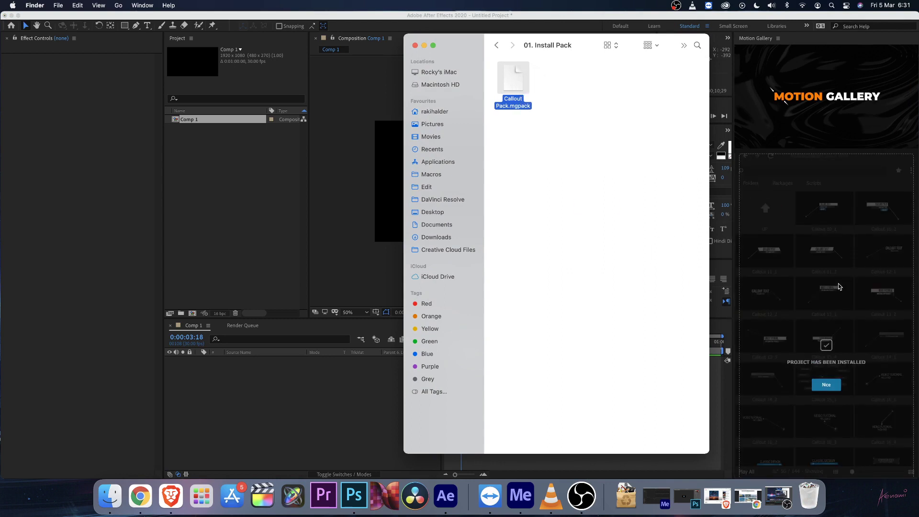
{"action": "left_click", "coordinate": [818, 387]}
{"action": "left_click", "coordinate": [822, 386]}
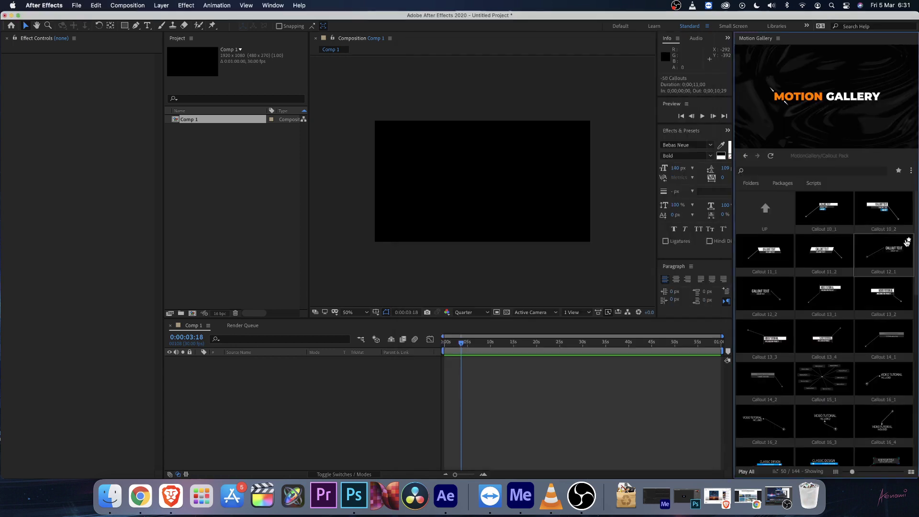
Look through the installed Callout Pack templates, return to the package overview and show the gallery's Install package option
{"action": "scroll", "coordinate": [908, 244], "scroll_direction": "down", "scroll_amount": 5}
{"action": "scroll", "coordinate": [907, 243], "scroll_direction": "down", "scroll_amount": 15}
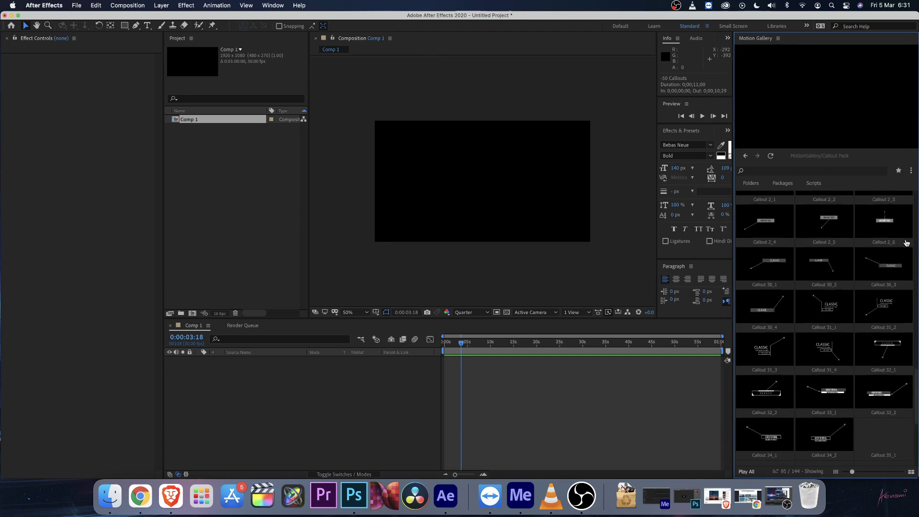
{"action": "left_click", "coordinate": [745, 156]}
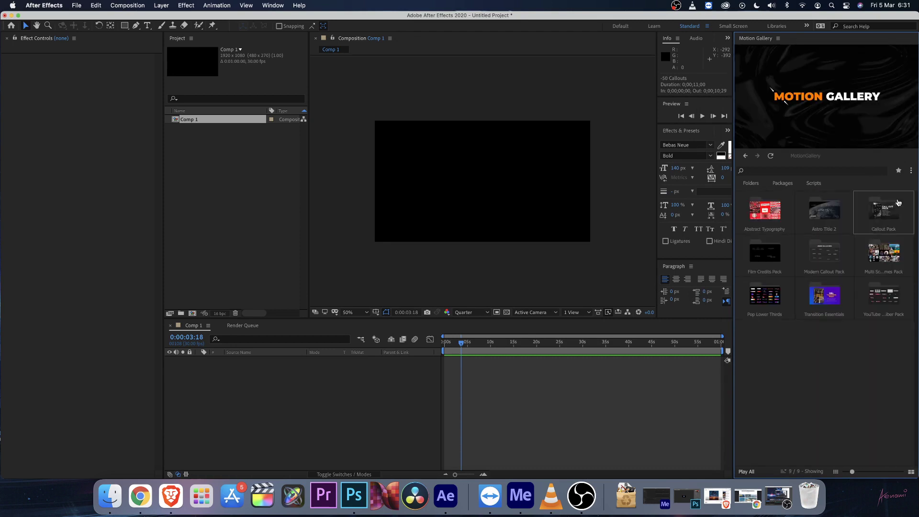
{"action": "left_click", "coordinate": [912, 172]}
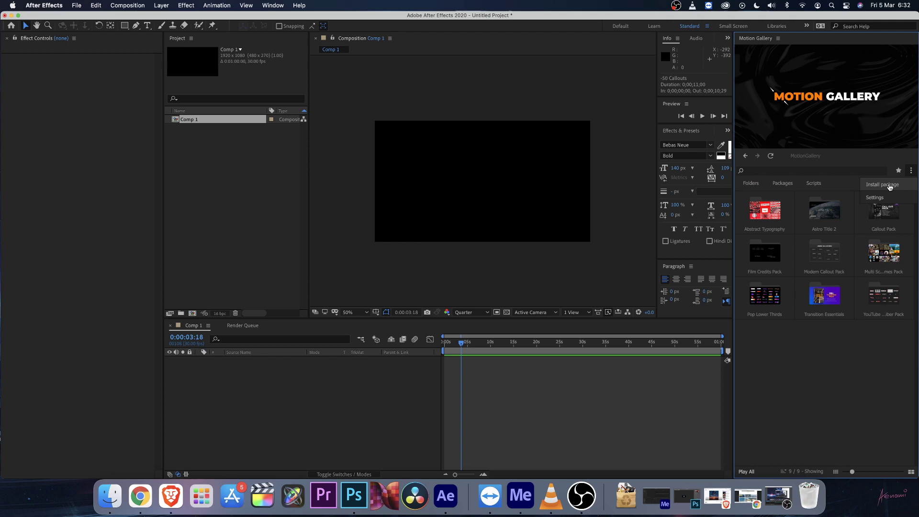
{"action": "left_click", "coordinate": [891, 187]}
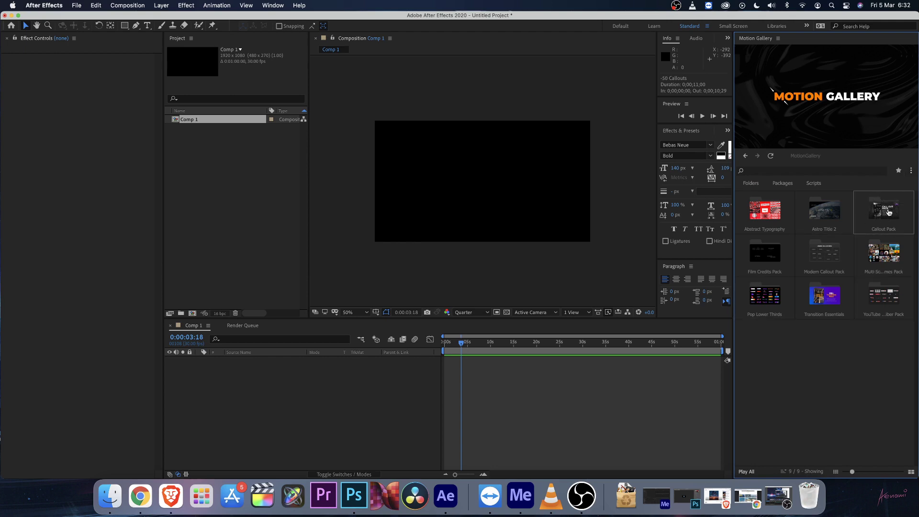
Open Callout Pack in Motion Gallery and preview its callout templates, such as Callout 10_2 and Callout 17_2
{"action": "left_click", "coordinate": [897, 233]}
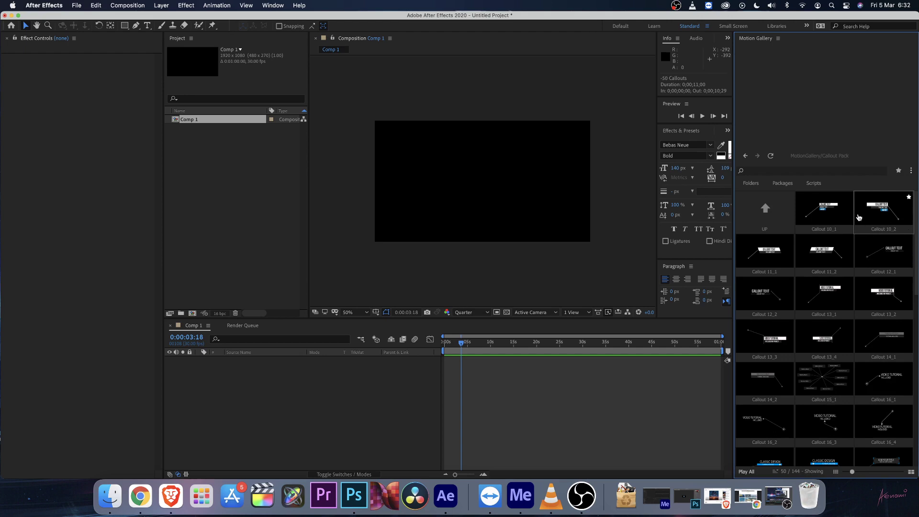
{"action": "mouse_move", "coordinate": [859, 217]}
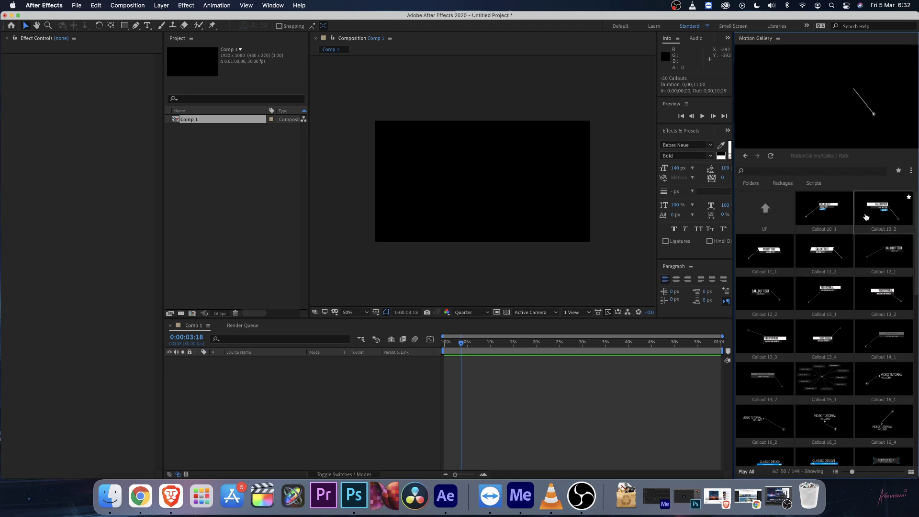
{"action": "scroll", "coordinate": [912, 335], "scroll_direction": "down", "scroll_amount": 5}
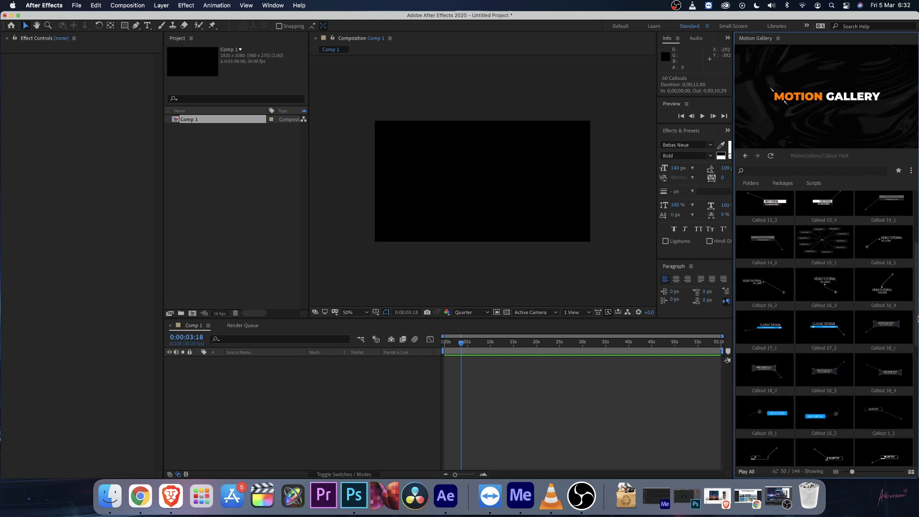
{"action": "scroll", "coordinate": [917, 447], "scroll_direction": "down", "scroll_amount": 10}
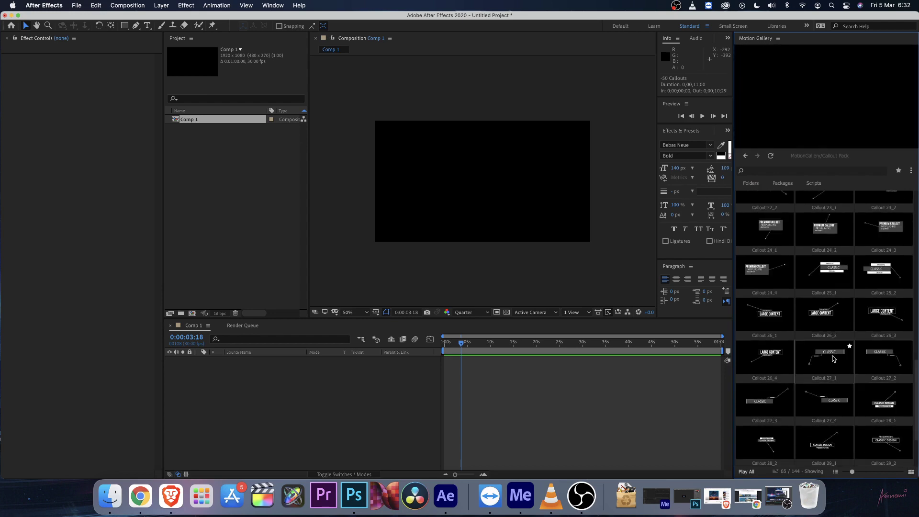
{"action": "scroll", "coordinate": [767, 393], "scroll_direction": "up", "scroll_amount": 10}
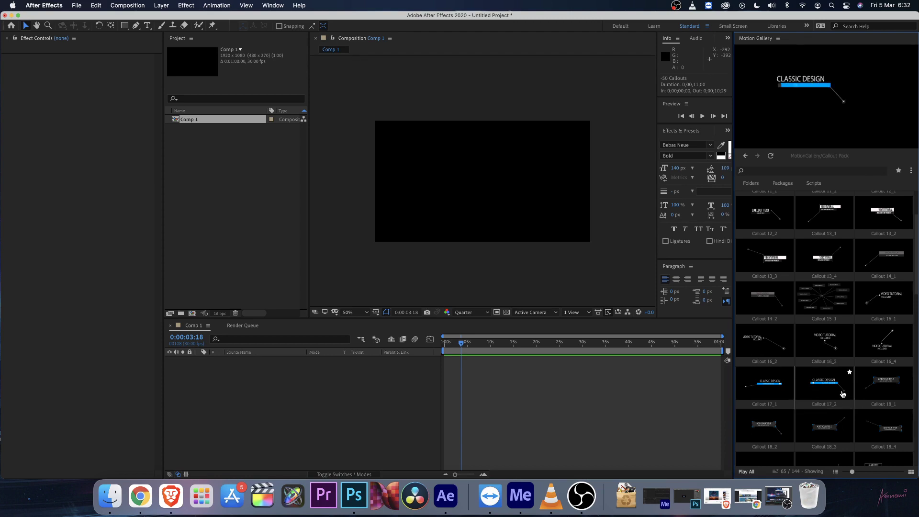
{"action": "scroll", "coordinate": [850, 387], "scroll_direction": "down", "scroll_amount": 1}
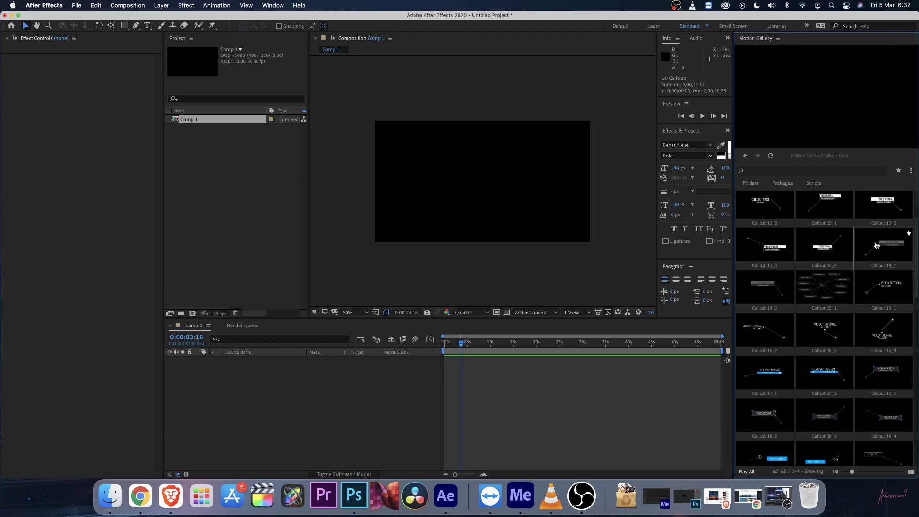
Import Pexels Videos 1164992.mp4, add it to the Comp 1 timeline and set the current time near the start
{"action": "left_click", "coordinate": [182, 229]}
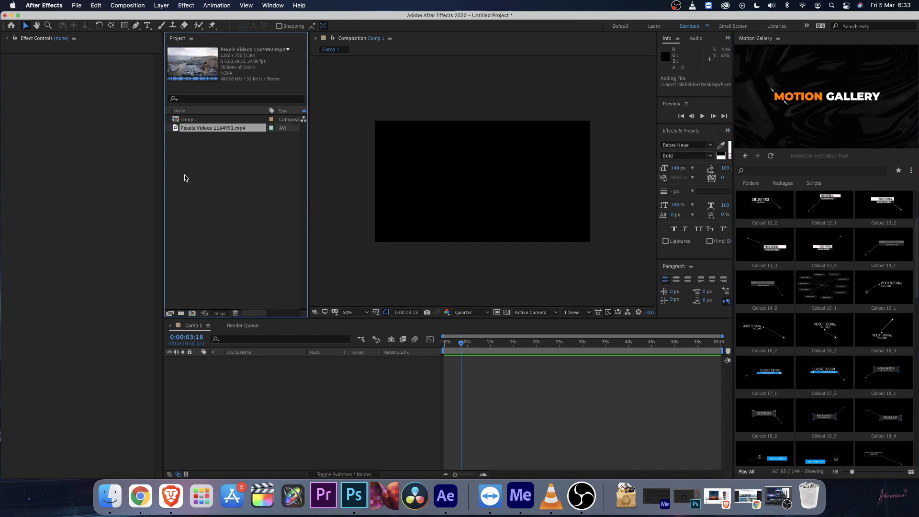
{"action": "left_click", "coordinate": [201, 153]}
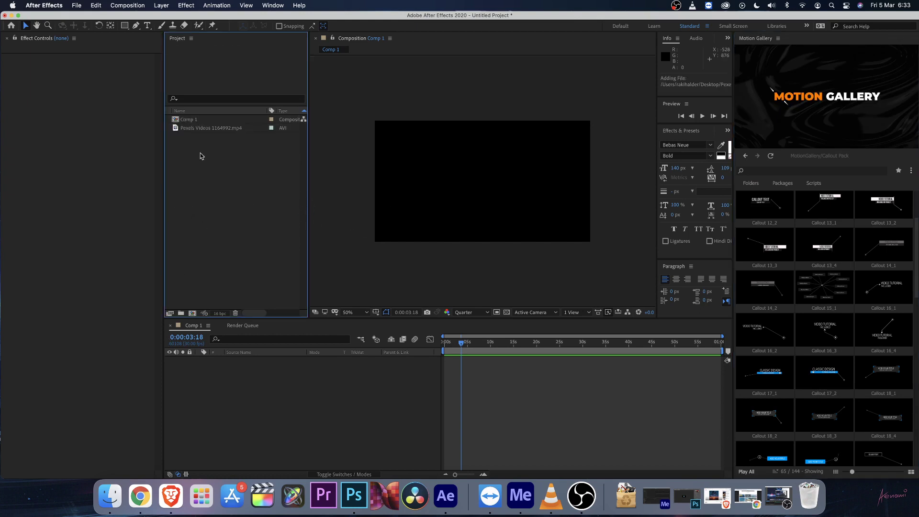
{"action": "left_click", "coordinate": [206, 128]}
{"action": "left_click_drag", "start_coordinate": [223, 127], "coordinate": [294, 402]}
{"action": "left_click_drag", "start_coordinate": [464, 344], "coordinate": [446, 344]}
{"action": "left_click", "coordinate": [483, 382]}
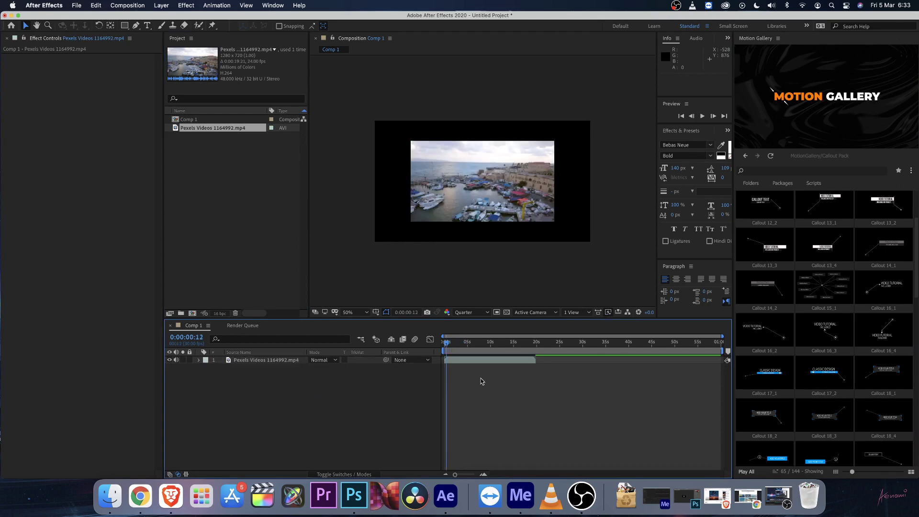
{"action": "key", "text": "equal"}
{"action": "key", "text": "equal"}
{"action": "key", "text": "equal"}
Check the width and height of Comp 1 in the composition settings without changing them
{"action": "left_click", "coordinate": [526, 191]}
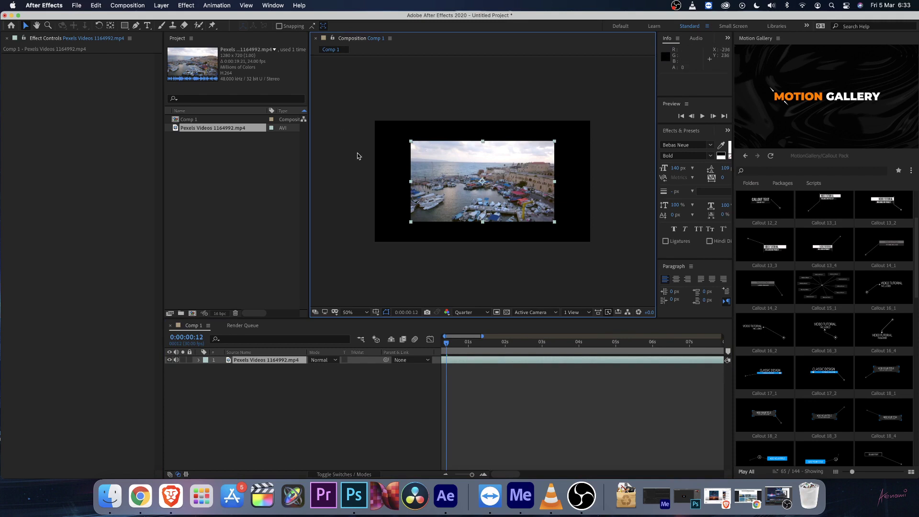
{"action": "left_click", "coordinate": [128, 6]}
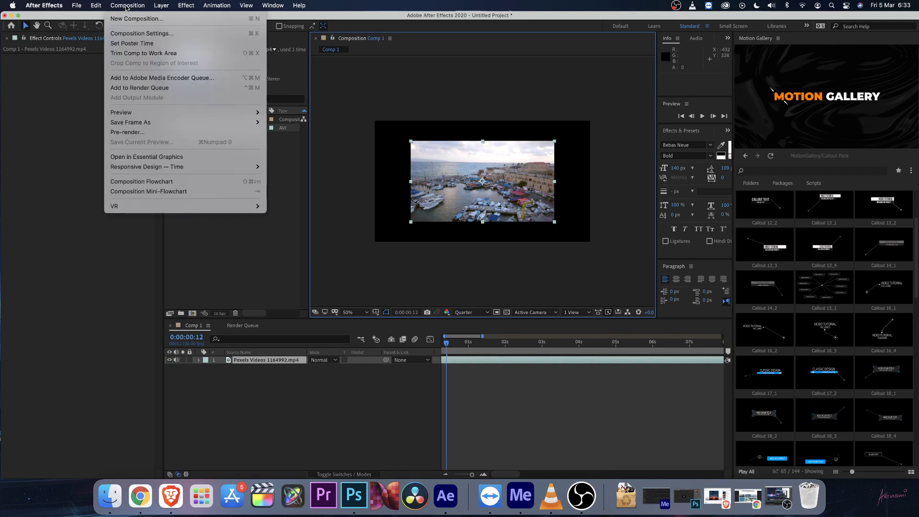
{"action": "left_click", "coordinate": [138, 33]}
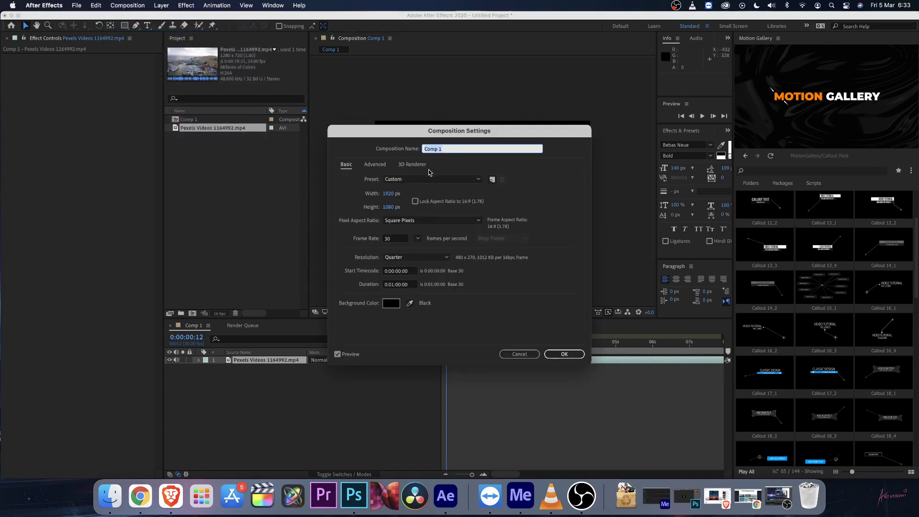
{"action": "left_click", "coordinate": [388, 193]}
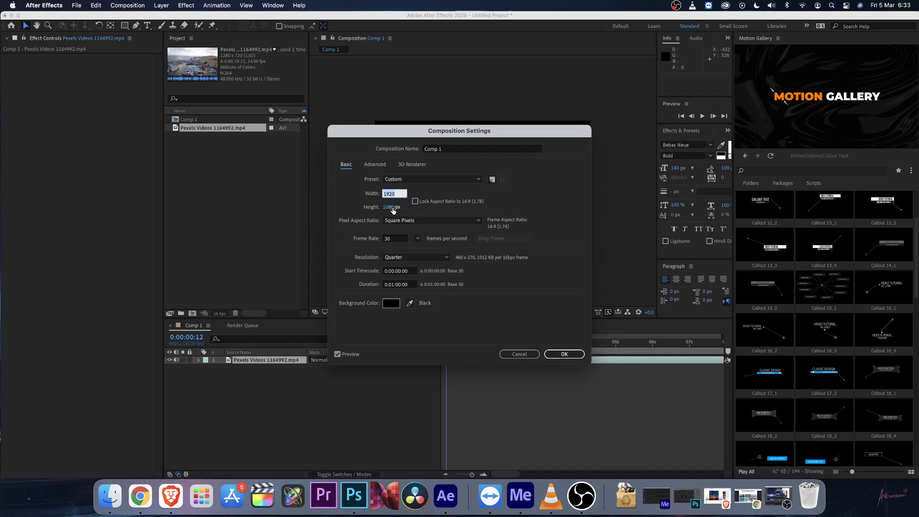
{"action": "left_click", "coordinate": [390, 208]}
{"action": "left_click", "coordinate": [522, 354]}
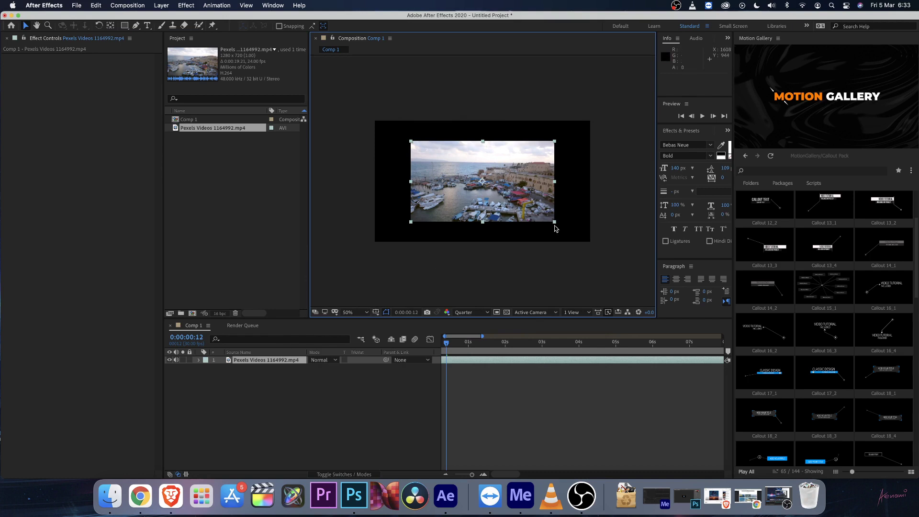
Scale the Pexels video layer up from its corner until it covers the whole composition frame
{"action": "left_click_drag", "start_coordinate": [554, 221], "coordinate": [598, 247]}
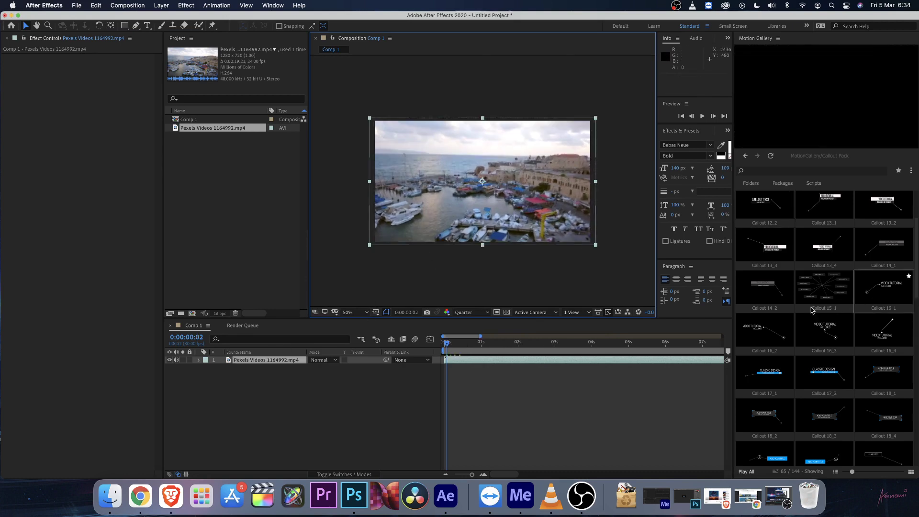
{"action": "left_click", "coordinate": [499, 377]}
Add the Callout 13_1 template from Motion Gallery to Comp 1 at 0:00:01:00
{"action": "mouse_move", "coordinate": [482, 344]}
{"action": "left_mouse_down"}
{"action": "mouse_move", "coordinate": [499, 344]}
{"action": "mouse_move", "coordinate": [482, 346]}
{"action": "left_mouse_up"}
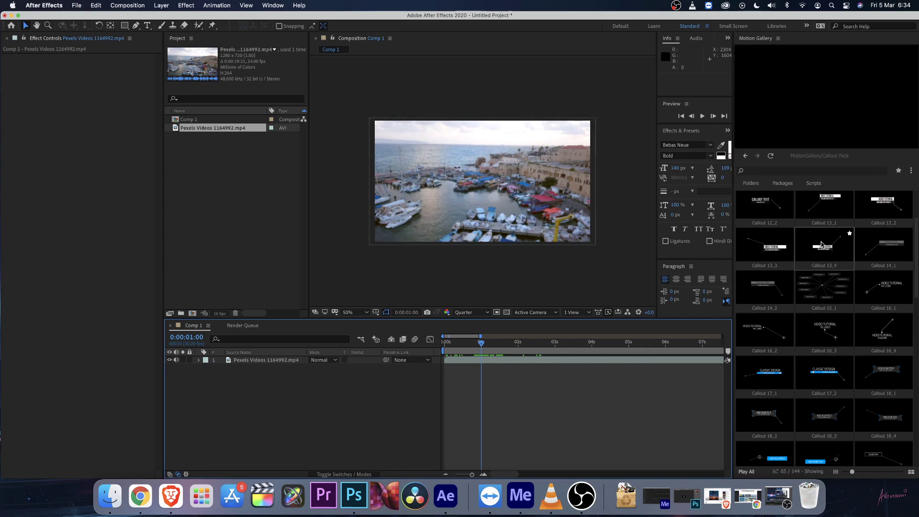
{"action": "scroll", "coordinate": [823, 244], "scroll_direction": "up", "scroll_amount": 1}
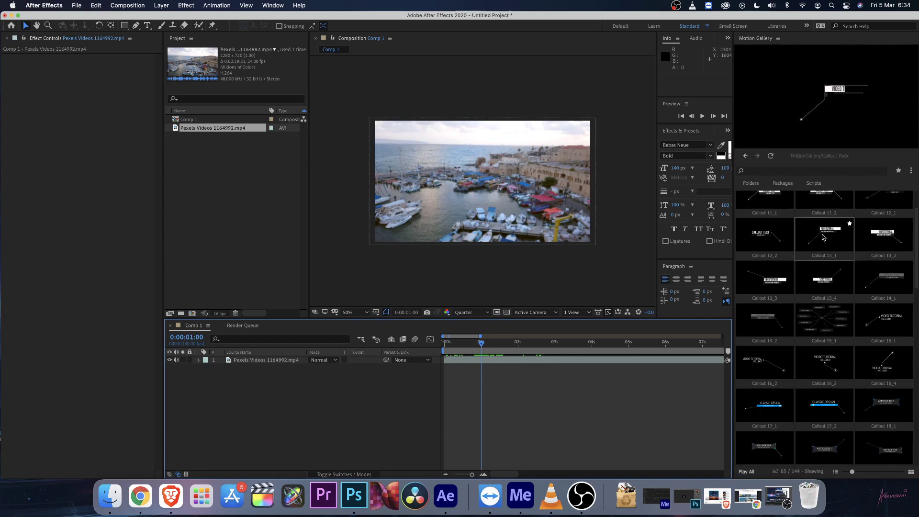
{"action": "double_click", "coordinate": [824, 240]}
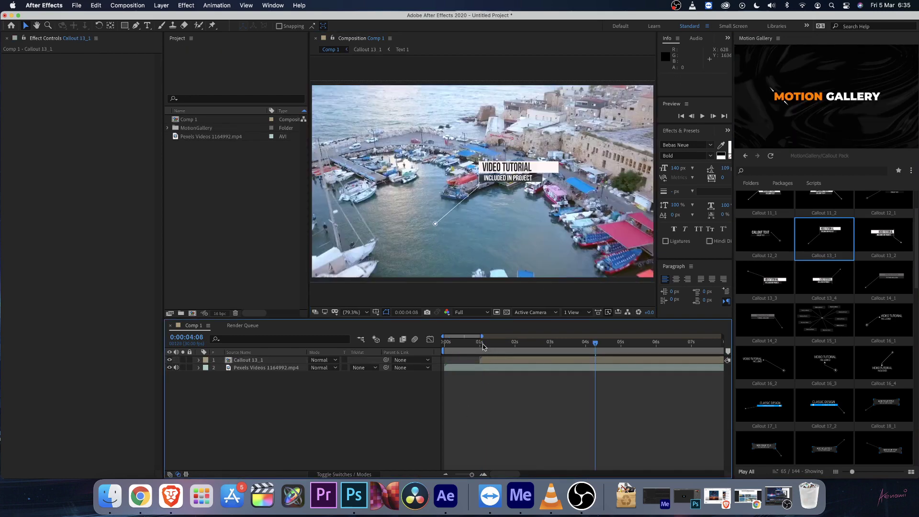
Preview the Callout 13_1 animation over the video and return the current time to the callout layer's start at 0:00:01:00
{"action": "left_click_drag", "start_coordinate": [482, 346], "coordinate": [596, 345]}
{"action": "left_click_drag", "start_coordinate": [481, 344], "coordinate": [489, 344]}
{"action": "left_click", "coordinate": [476, 368]}
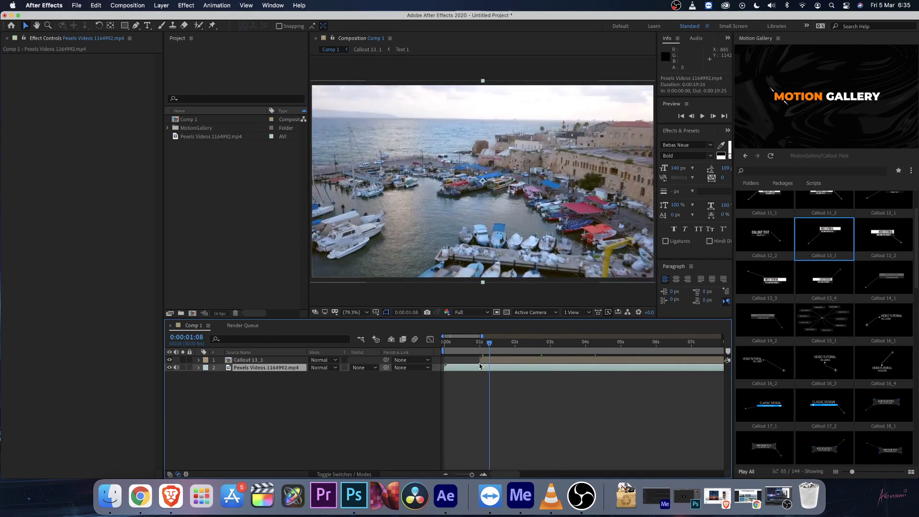
{"action": "left_click", "coordinate": [483, 360]}
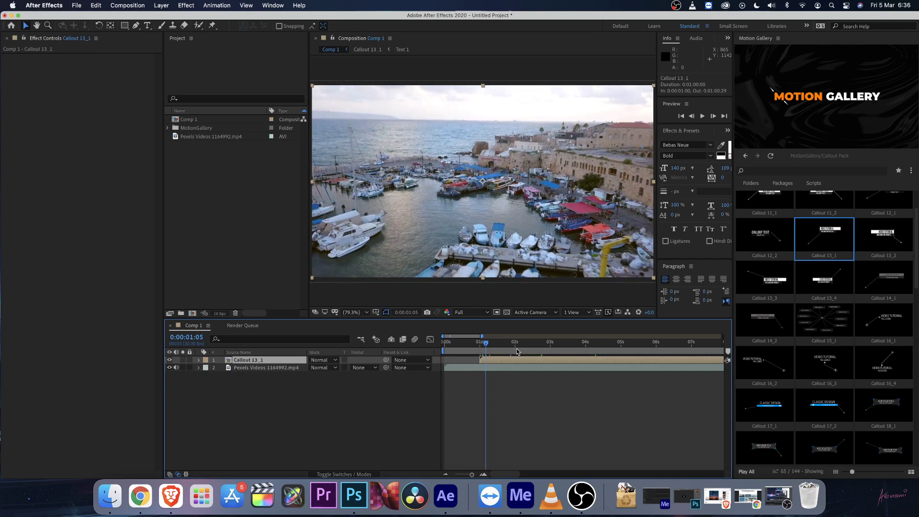
{"action": "left_click_drag", "start_coordinate": [510, 347], "coordinate": [480, 349]}
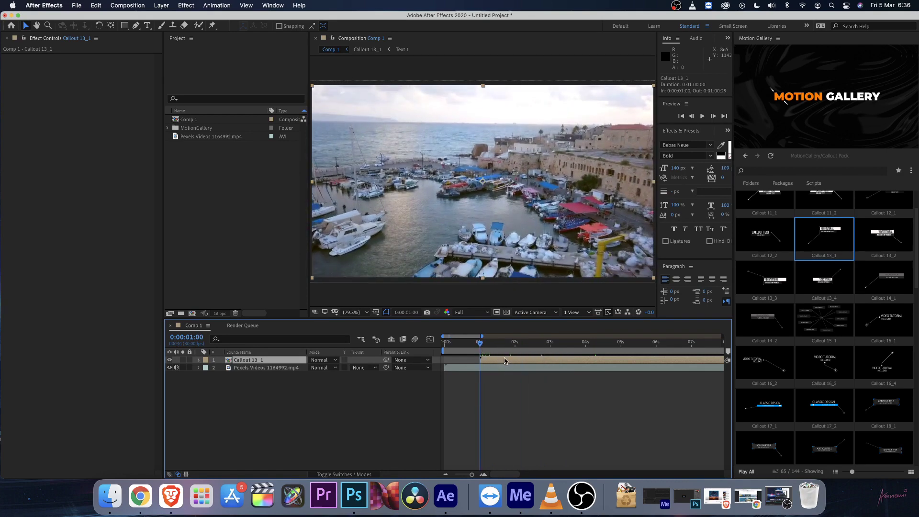
{"action": "key", "text": "i"}
{"action": "left_click", "coordinate": [554, 343]}
{"action": "key", "text": "i"}
{"action": "left_click", "coordinate": [187, 337]}
{"action": "left_click", "coordinate": [199, 416]}
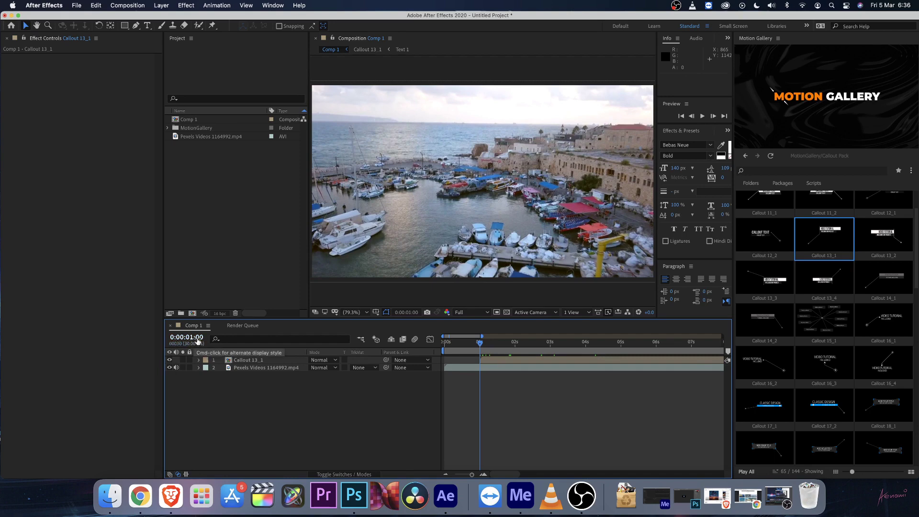
Copy the Pexels video layer from Comp 1 into the Callout 13_1 composition and place it directly below the Place Footage layer
{"action": "left_click", "coordinate": [269, 368]}
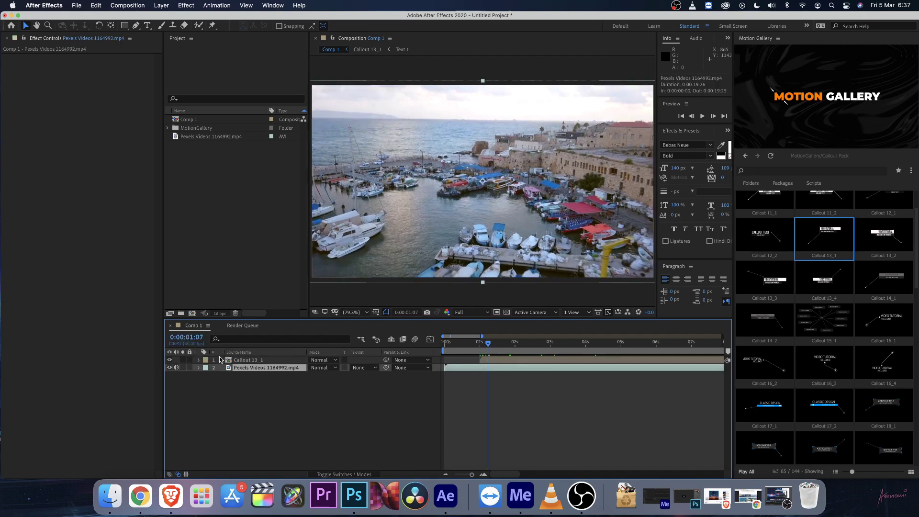
{"action": "left_click", "coordinate": [491, 362]}
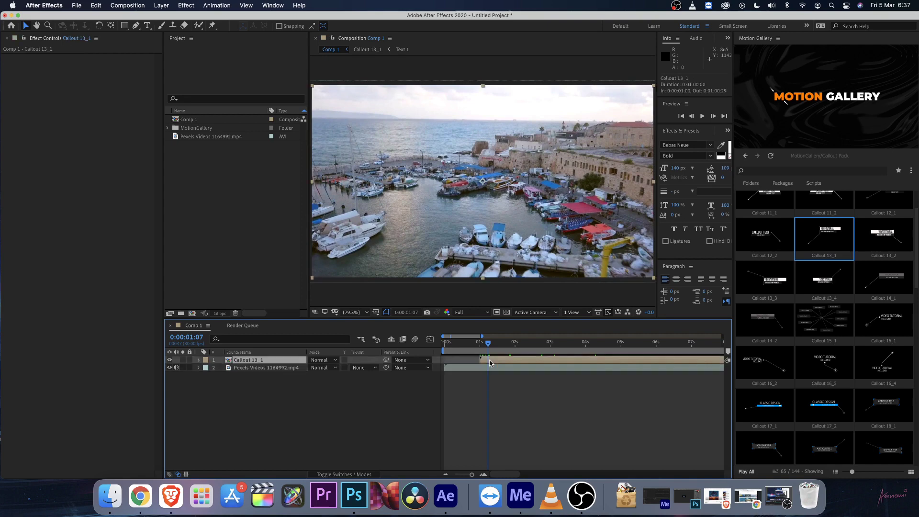
{"action": "double_click", "coordinate": [488, 363]}
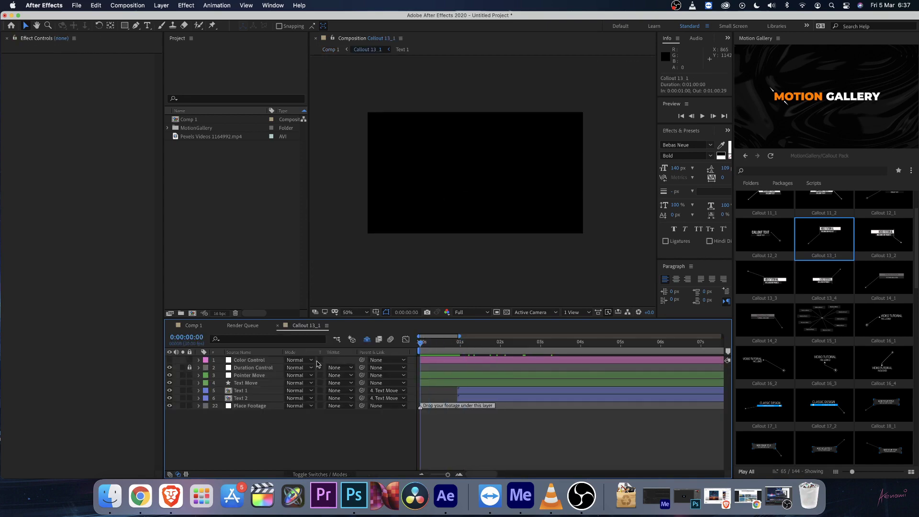
{"action": "key", "text": "super+v"}
{"action": "left_click_drag", "start_coordinate": [271, 361], "coordinate": [257, 438]}
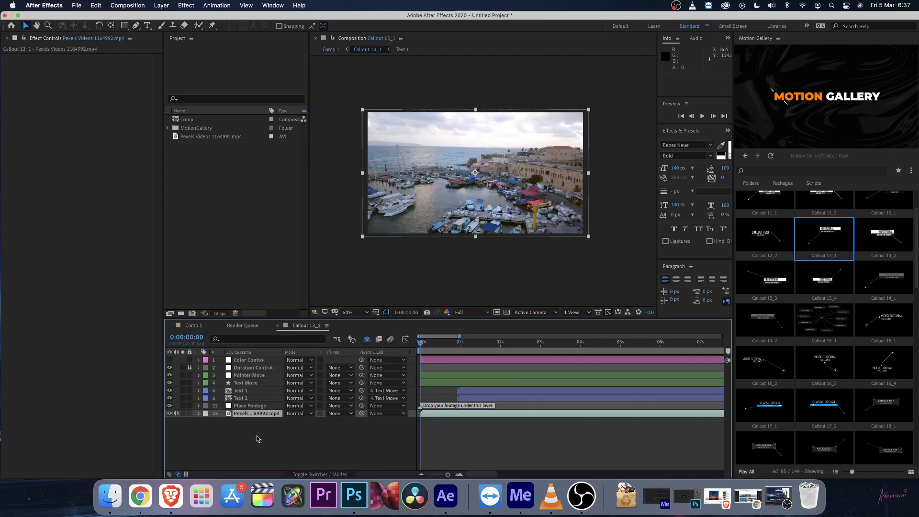
{"action": "left_click", "coordinate": [242, 407]}
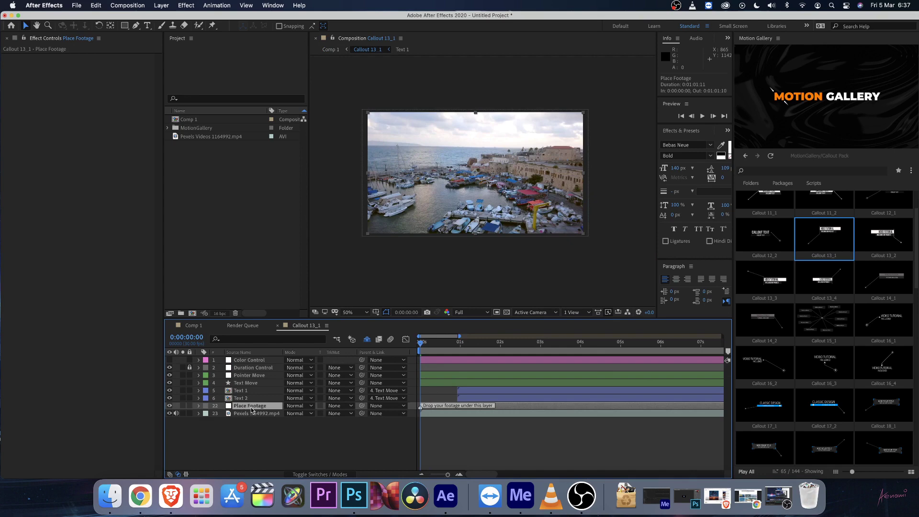
{"action": "left_click", "coordinate": [252, 413]}
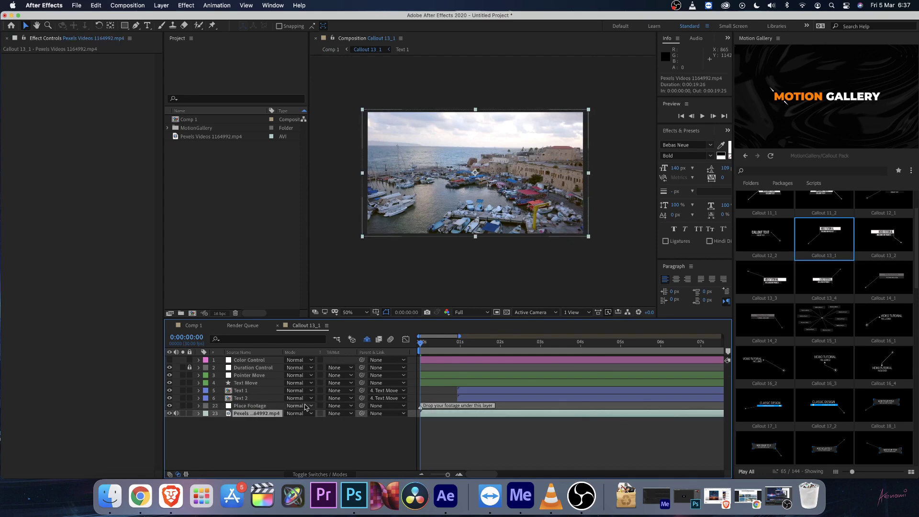
Set the current time in the Callout 13_1 composition to 0:00:01:00 to match the callout's start time in Comp 1
{"action": "left_click", "coordinate": [191, 339]}
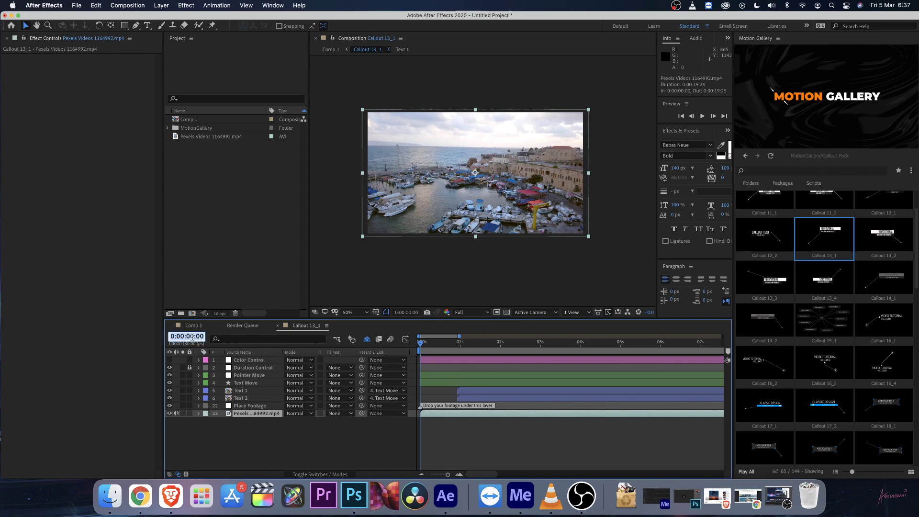
{"action": "left_click", "coordinate": [193, 325]}
{"action": "left_click", "coordinate": [187, 337]}
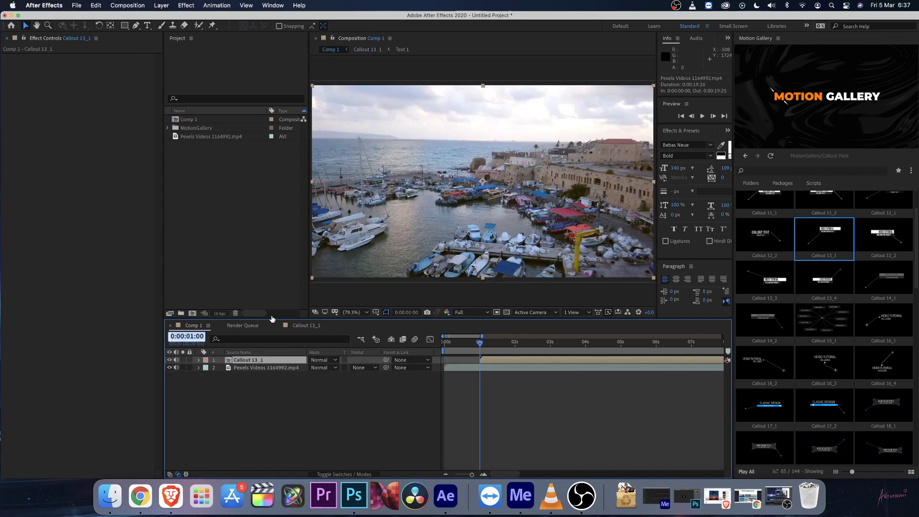
{"action": "left_click", "coordinate": [303, 326]}
{"action": "key", "text": "super+z"}
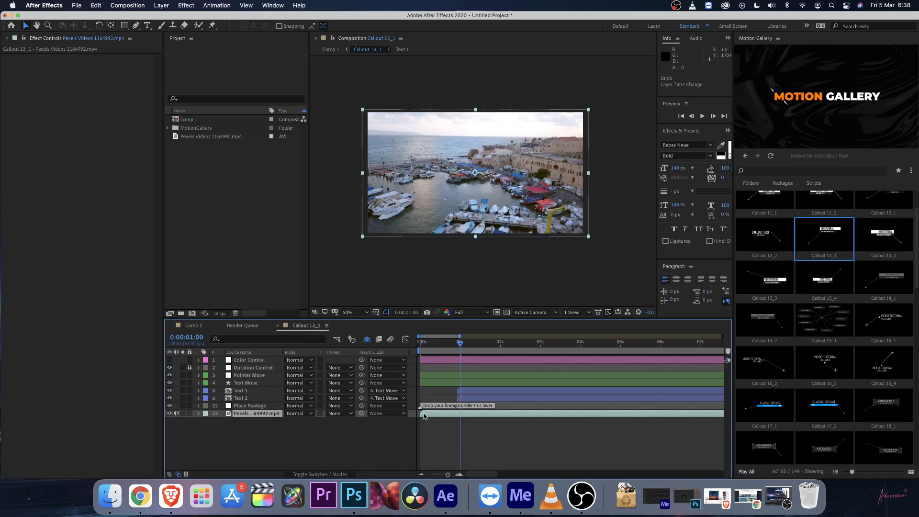
Try trimming the in point of the Pexels layer by hand to 0:00:01:00, and undo the trim
{"action": "left_click_drag", "start_coordinate": [420, 413], "coordinate": [446, 414]}
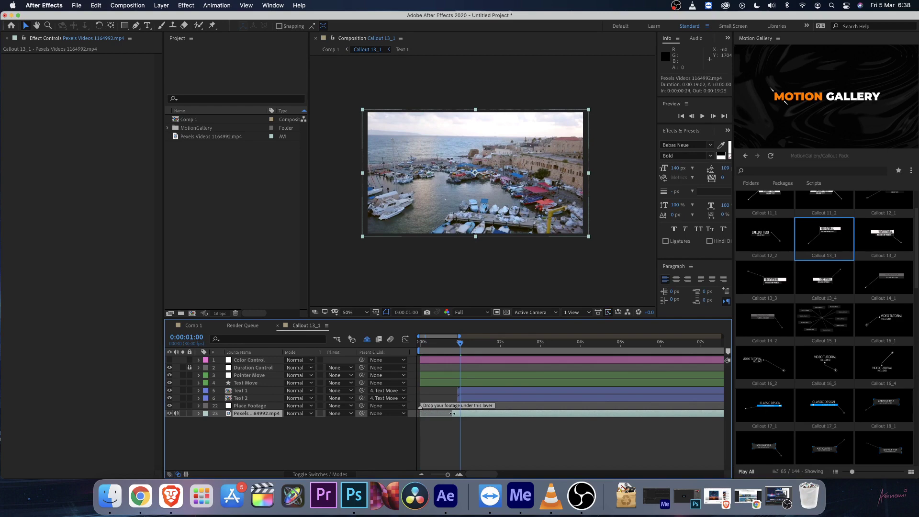
{"action": "key", "text": ";"}
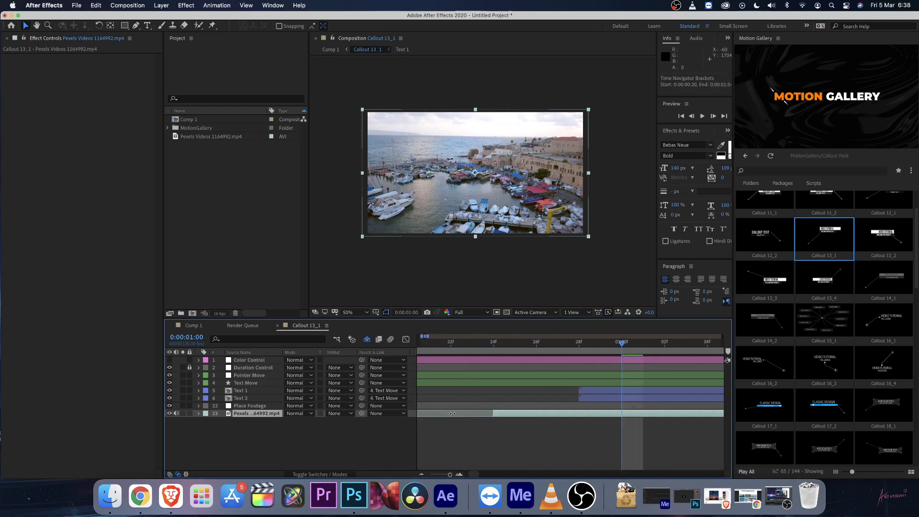
{"action": "left_click_drag", "start_coordinate": [494, 413], "coordinate": [617, 412]}
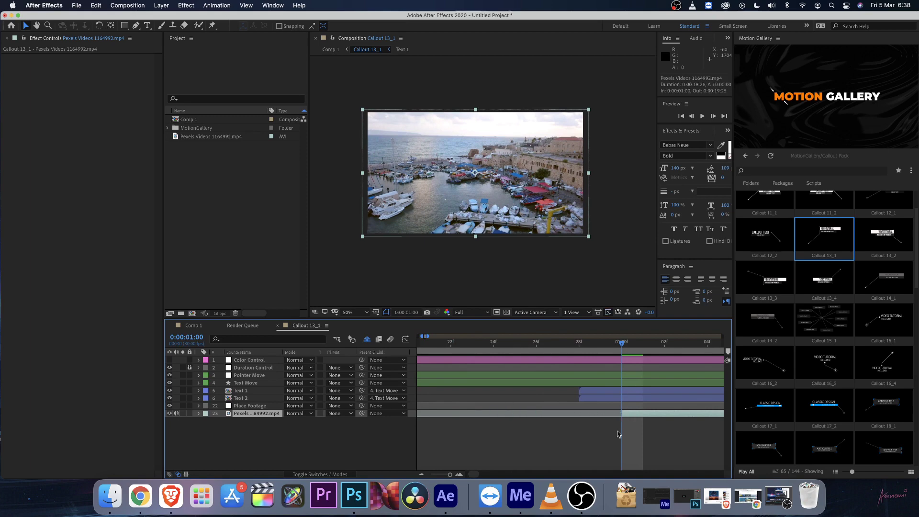
{"action": "key", "text": ";"}
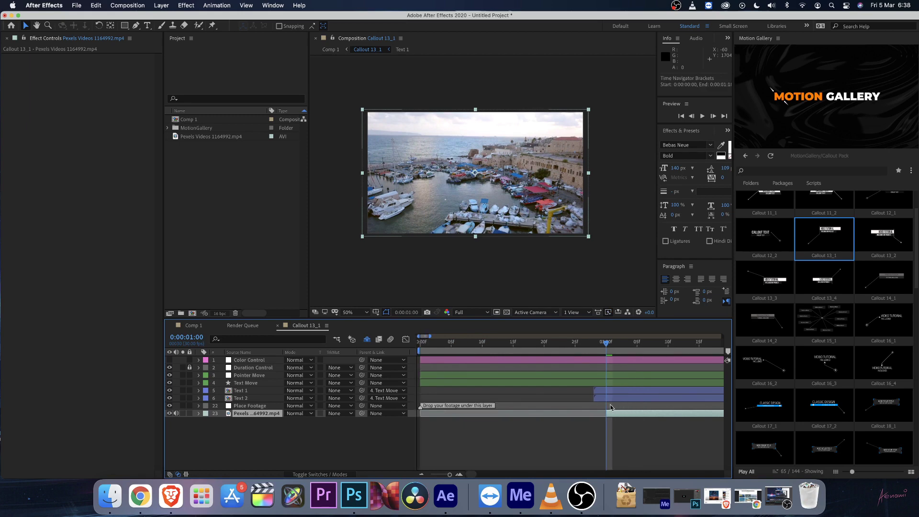
{"action": "key", "text": "super+z"}
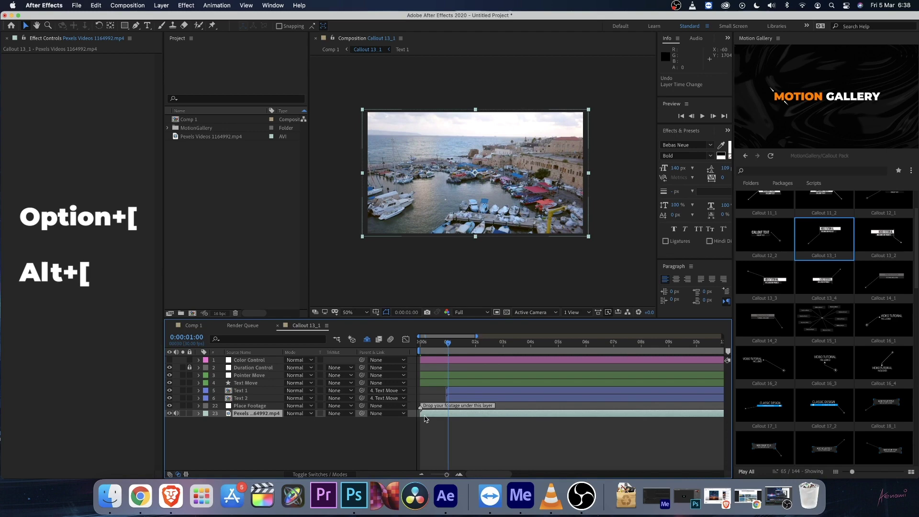
Trim the start of the Pexels layer at 0:00:01:00 and shift the trimmed layer to begin at 0:00:00:00
{"action": "key", "text": "alt+bracketleft"}
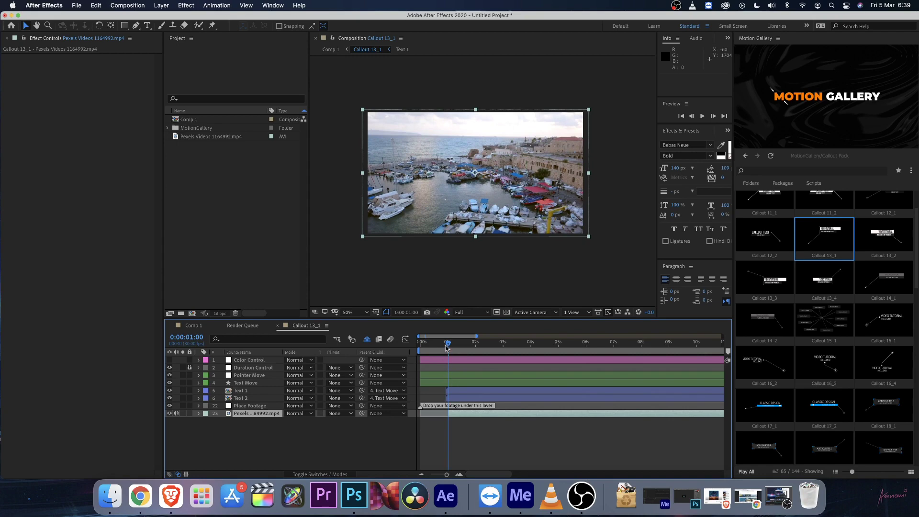
{"action": "left_click_drag", "start_coordinate": [446, 348], "coordinate": [408, 353]}
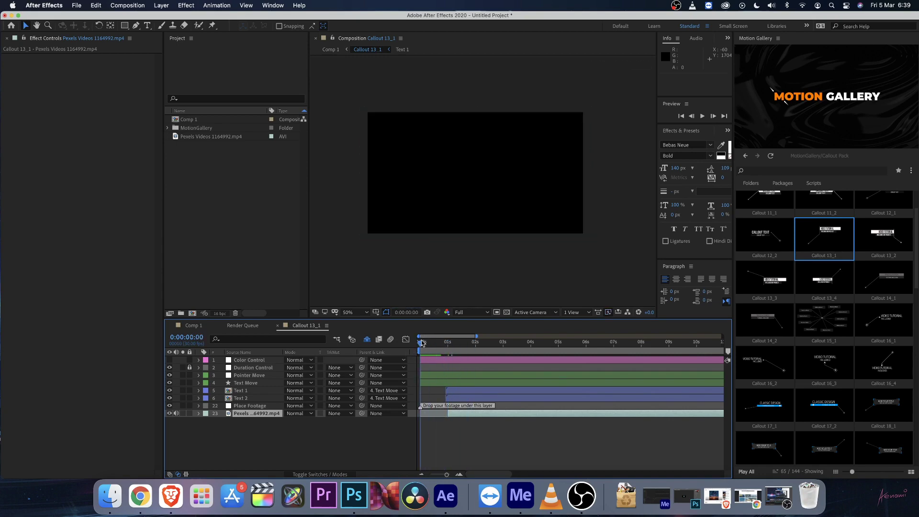
{"action": "left_click_drag", "start_coordinate": [458, 415], "coordinate": [431, 417]}
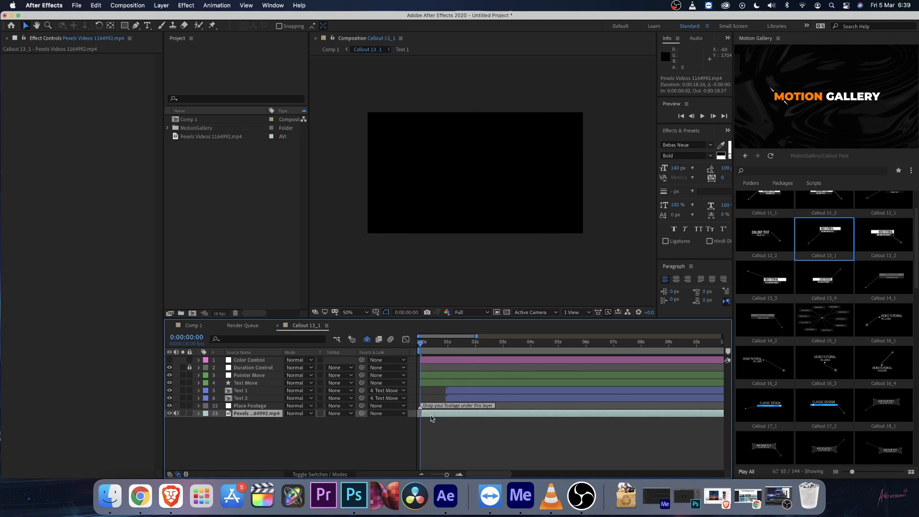
{"action": "key", "text": "bracketleft"}
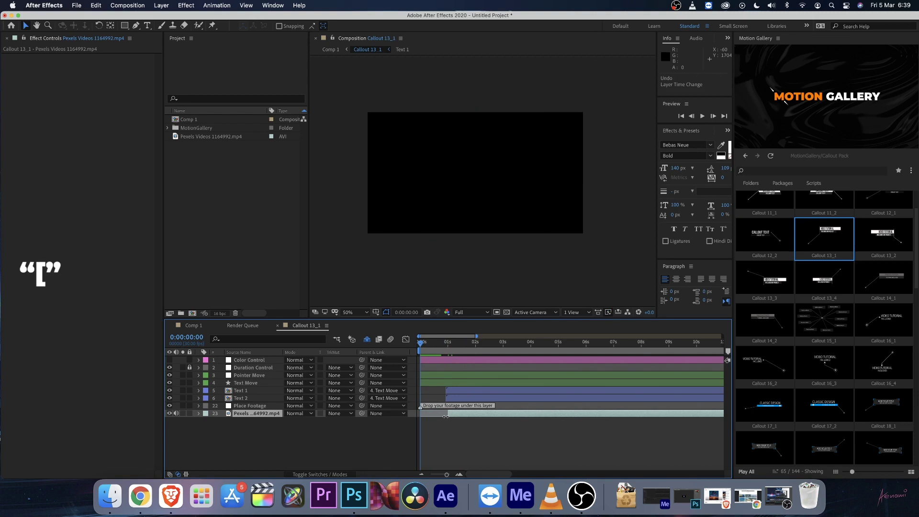
{"action": "key", "text": "bracketleft"}
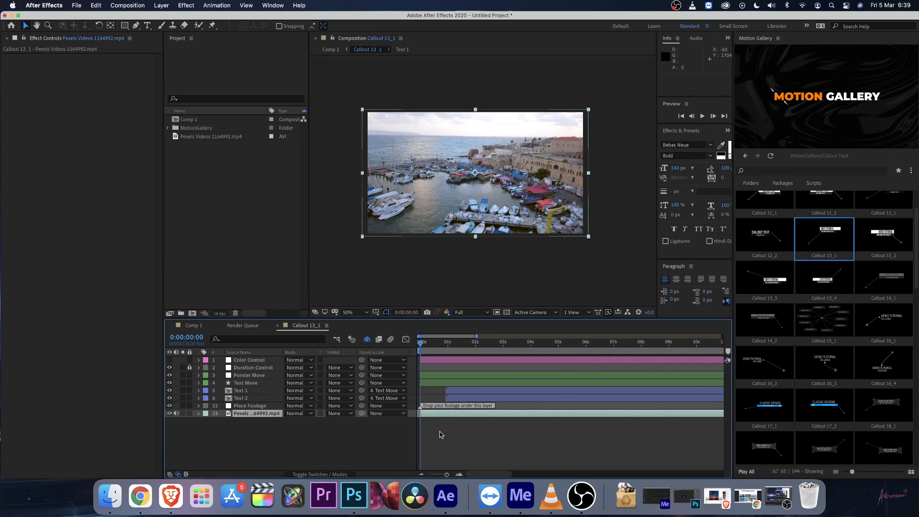
Examine the callout line and text over the footage at 0:00:04:00 in Callout 13_1
{"action": "left_click_drag", "start_coordinate": [445, 349], "coordinate": [530, 349]}
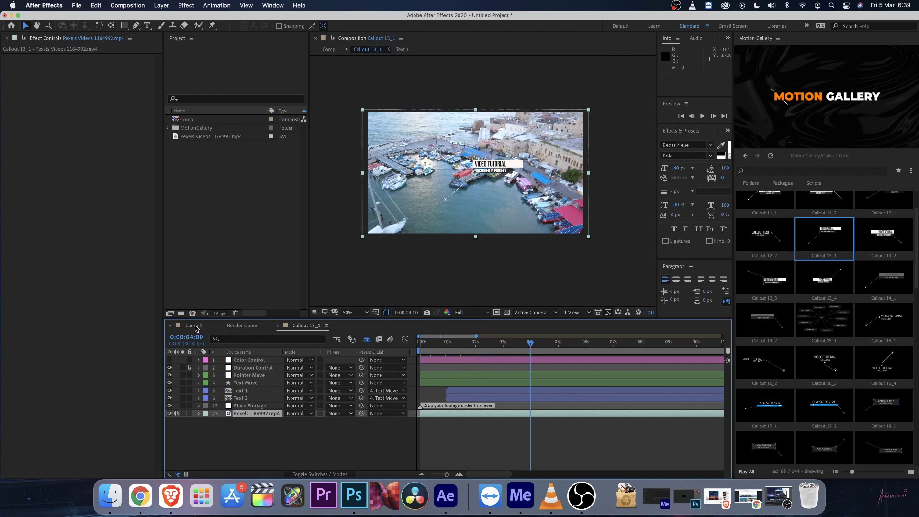
{"action": "scroll", "coordinate": [482, 183], "scroll_direction": "up", "scroll_amount": 2}
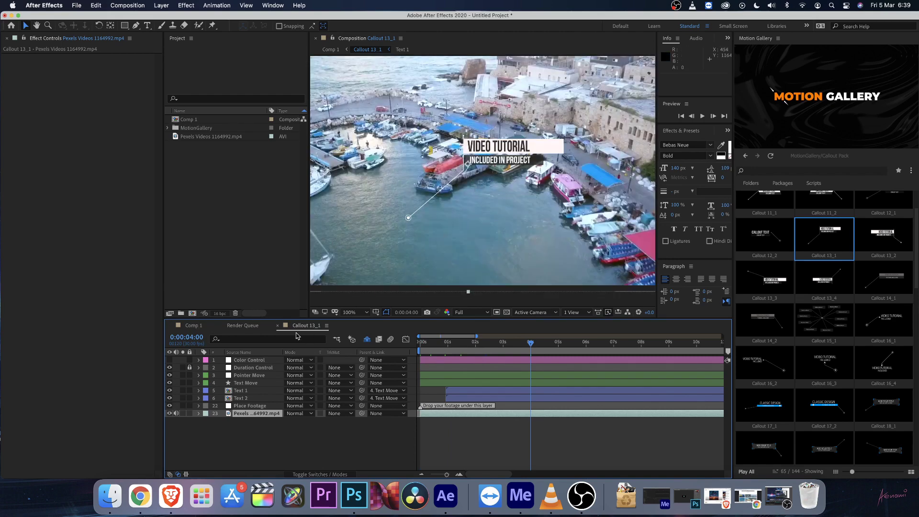
{"action": "left_click_drag", "start_coordinate": [422, 232], "coordinate": [478, 244]}
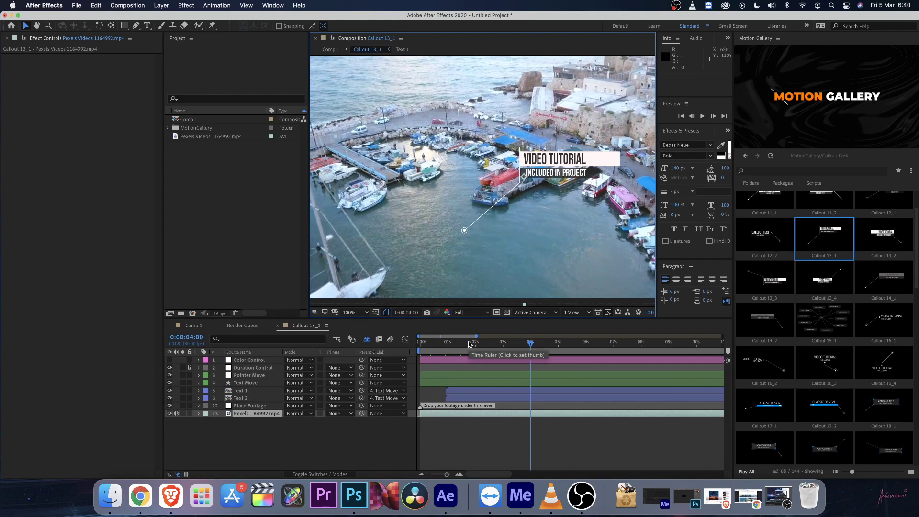
{"action": "scroll", "coordinate": [469, 216], "scroll_direction": "down", "scroll_amount": 1}
{"action": "scroll", "coordinate": [469, 211], "scroll_direction": "up", "scroll_amount": 1}
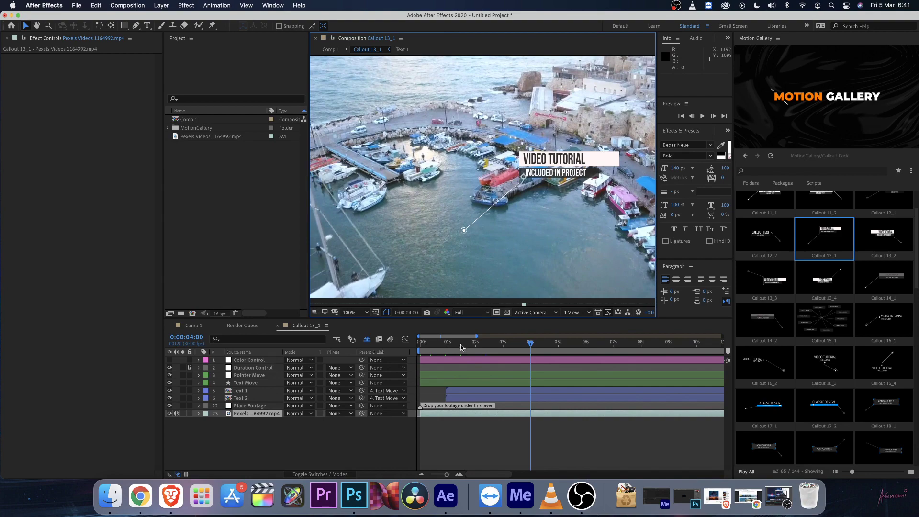
At 0:00:02:16, reposition the callout with Pointer Move at about 356, 778 near the moored boats and Text Move at about 776, 567
{"action": "left_click_drag", "start_coordinate": [461, 343], "coordinate": [490, 342]}
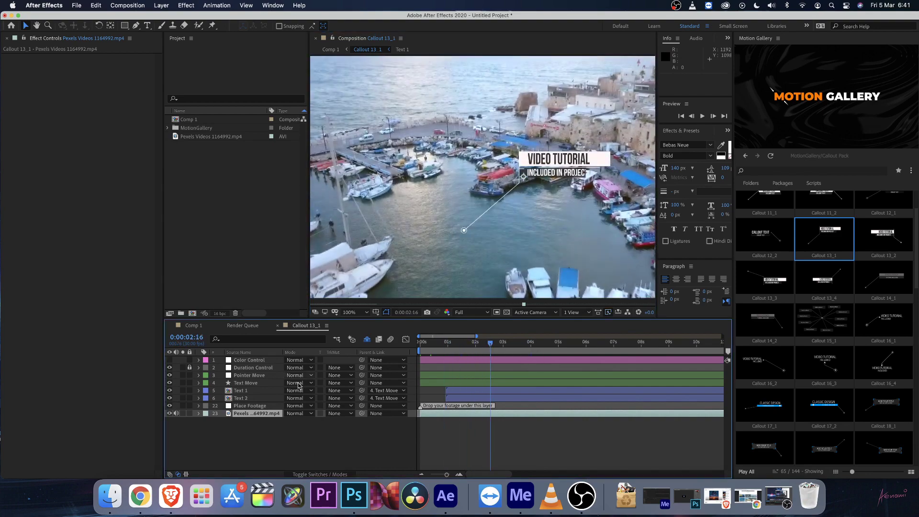
{"action": "left_click", "coordinate": [250, 377]}
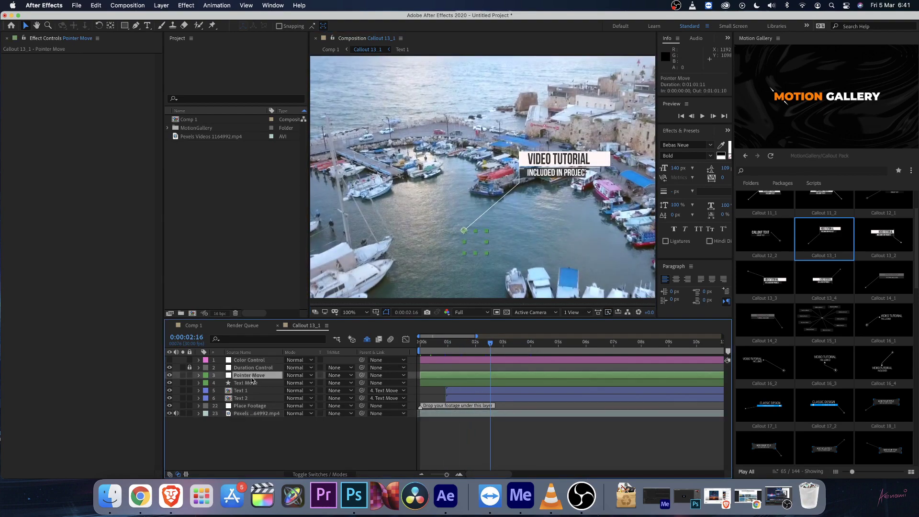
{"action": "left_click_drag", "start_coordinate": [481, 244], "coordinate": [442, 199]}
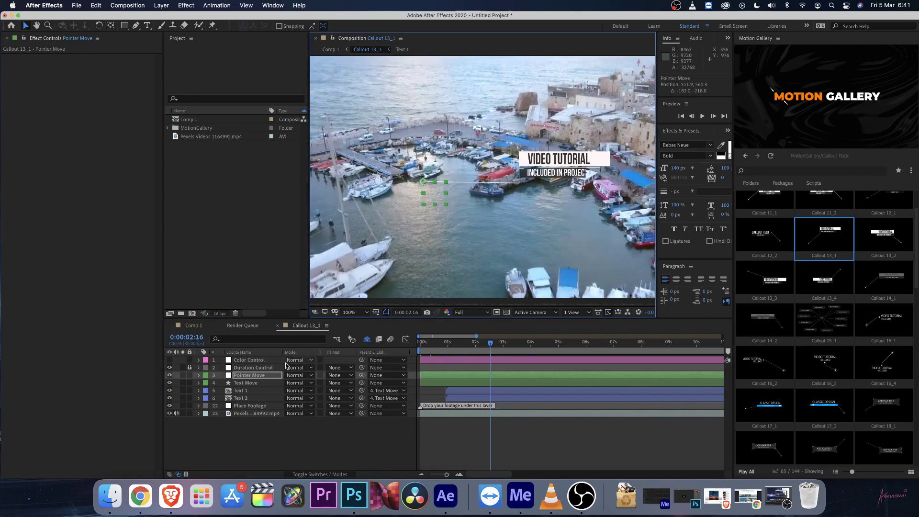
{"action": "left_click", "coordinate": [248, 383]}
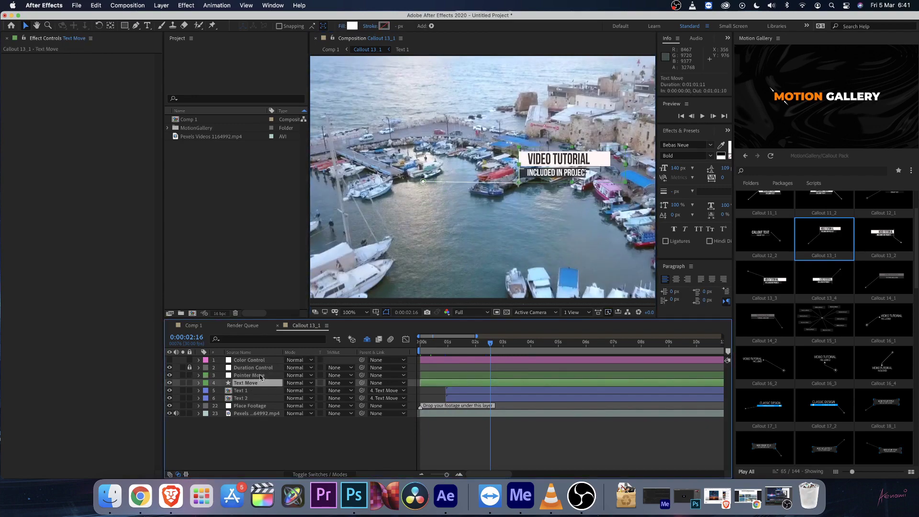
{"action": "left_click_drag", "start_coordinate": [543, 160], "coordinate": [517, 221]}
{"action": "left_click", "coordinate": [243, 377]}
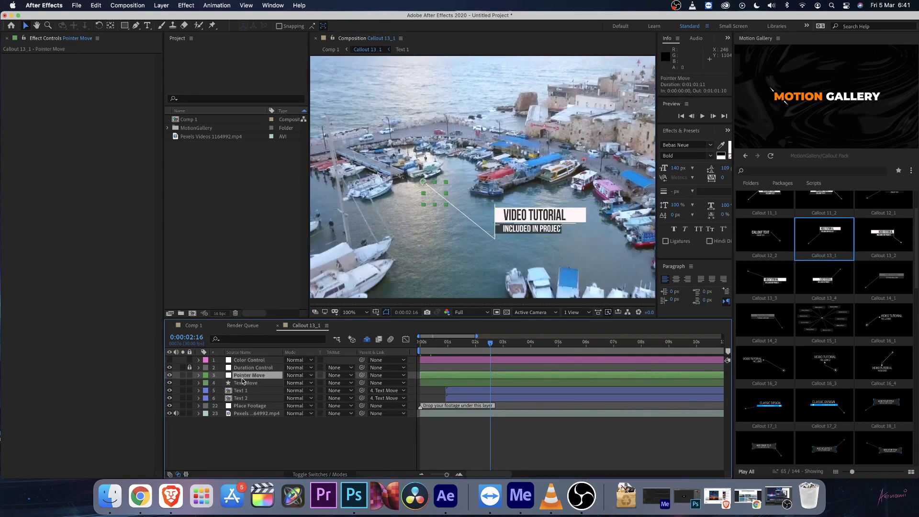
{"action": "left_click_drag", "start_coordinate": [435, 193], "coordinate": [400, 242]}
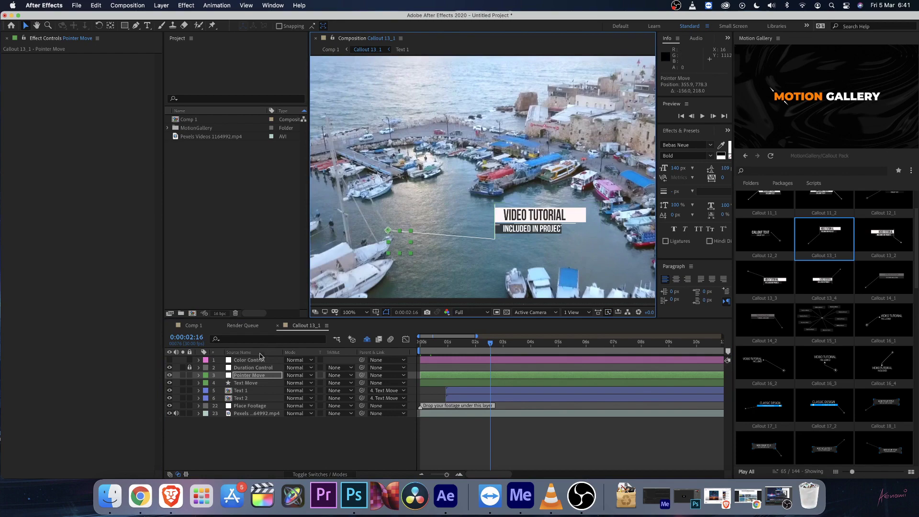
{"action": "left_click_drag", "start_coordinate": [535, 221], "coordinate": [524, 165]}
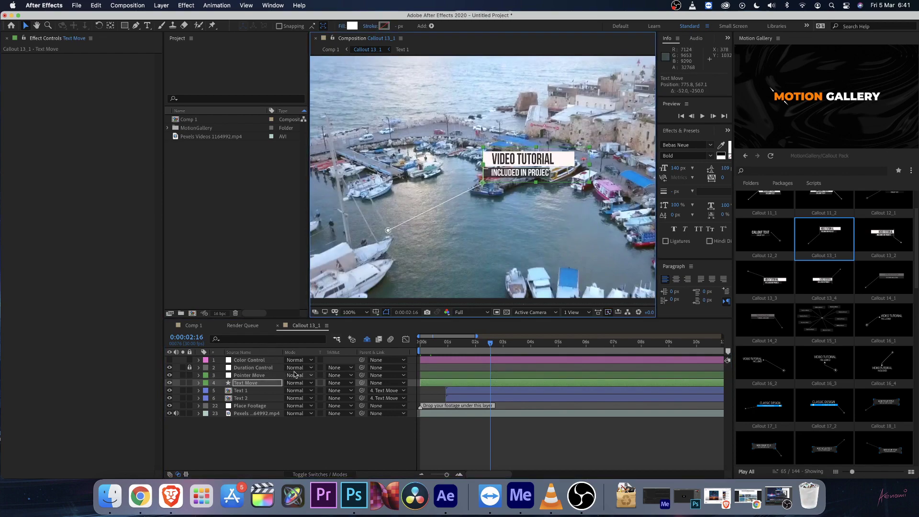
At 0:00:02:16, move Pointer Move to about 370, 732 and reveal its Position property
{"action": "left_click", "coordinate": [252, 376]}
{"action": "left_click_drag", "start_coordinate": [406, 248], "coordinate": [412, 228]}
{"action": "key", "text": "p"}
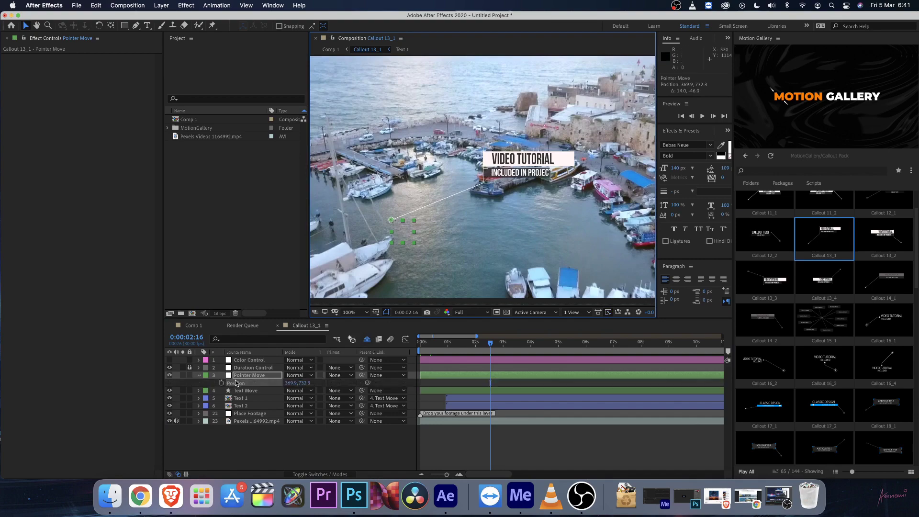
{"action": "left_click", "coordinate": [243, 377]}
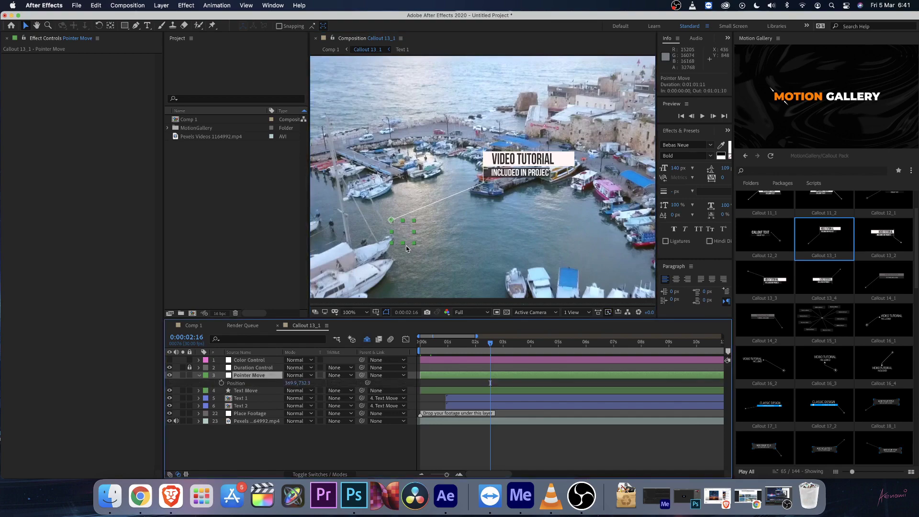
At 0:00:00:00, place Pointer Move at about 414, 722 on the moored boat's bow tip and enable Position keyframing
{"action": "left_click", "coordinate": [420, 346]}
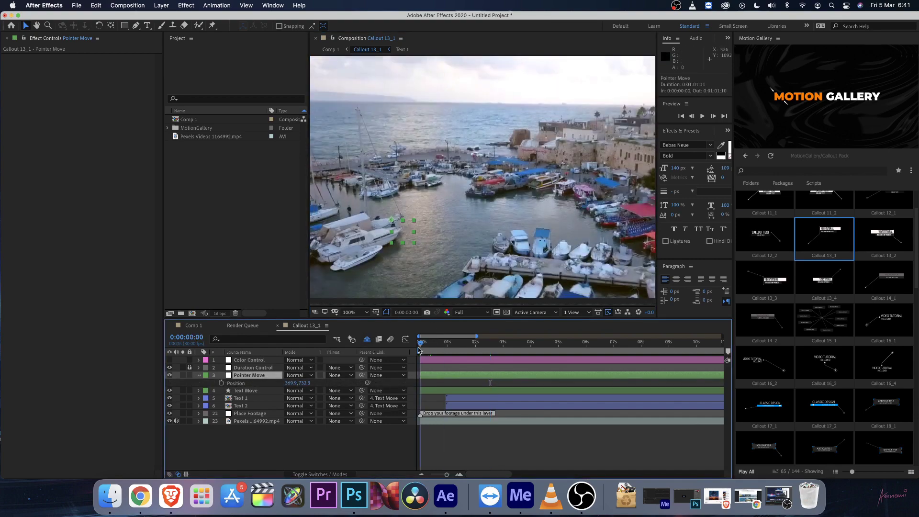
{"action": "scroll", "coordinate": [429, 232], "scroll_direction": "up", "scroll_amount": 1}
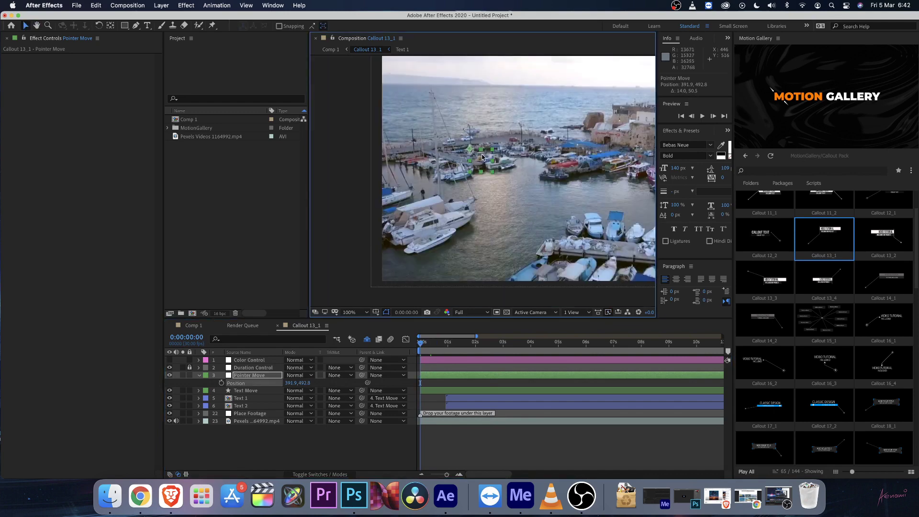
{"action": "left_click_drag", "start_coordinate": [482, 157], "coordinate": [497, 186]}
{"action": "scroll", "coordinate": [497, 191], "scroll_direction": "up", "scroll_amount": 2}
{"action": "left_click_drag", "start_coordinate": [495, 224], "coordinate": [465, 241]}
{"action": "key", "text": "v"}
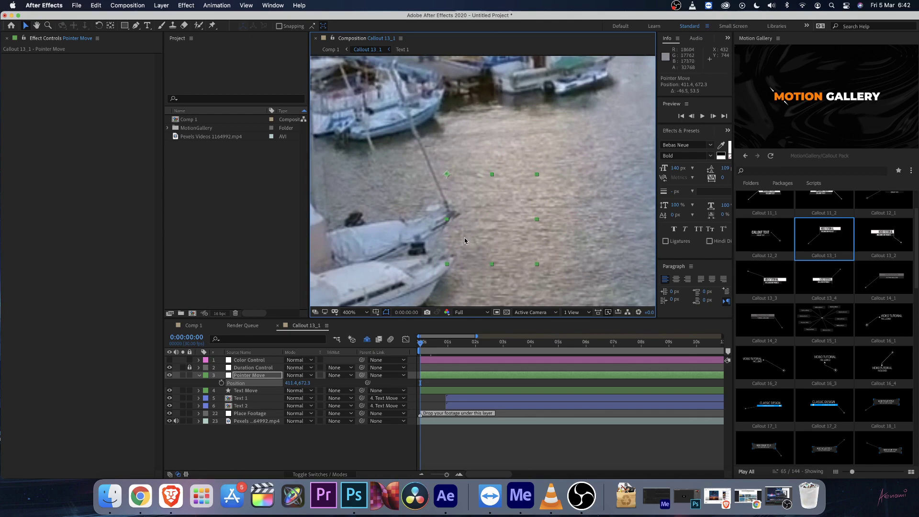
{"action": "scroll", "coordinate": [531, 183], "scroll_direction": "down", "scroll_amount": 2}
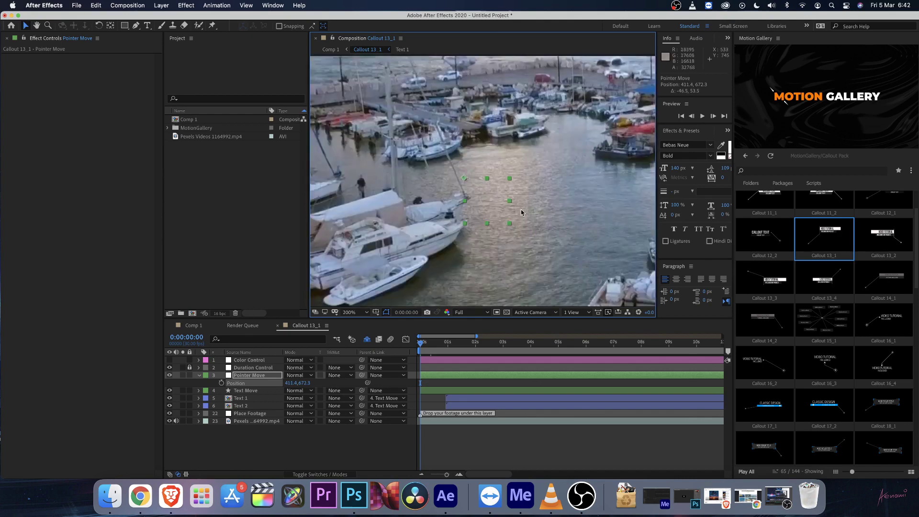
{"action": "scroll", "coordinate": [510, 206], "scroll_direction": "up", "scroll_amount": 2}
{"action": "left_click_drag", "start_coordinate": [479, 205], "coordinate": [481, 251]}
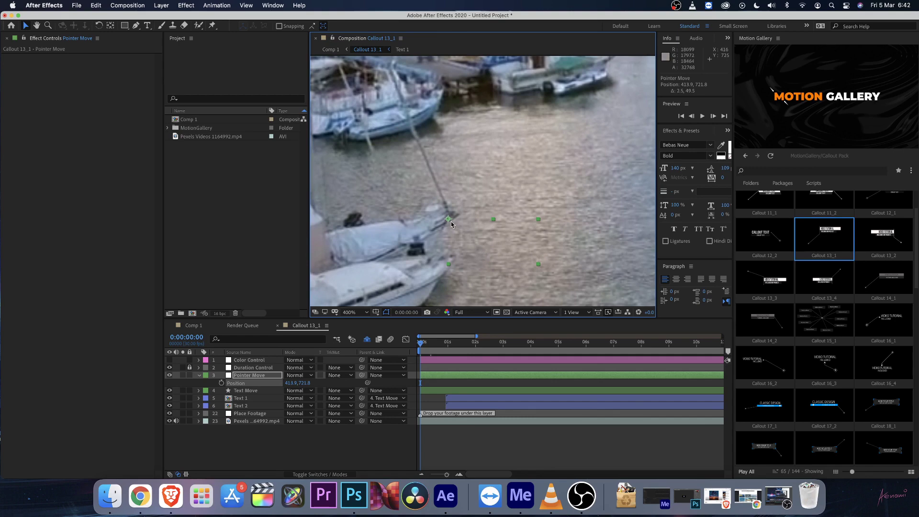
{"action": "scroll", "coordinate": [462, 220], "scroll_direction": "down", "scroll_amount": 4}
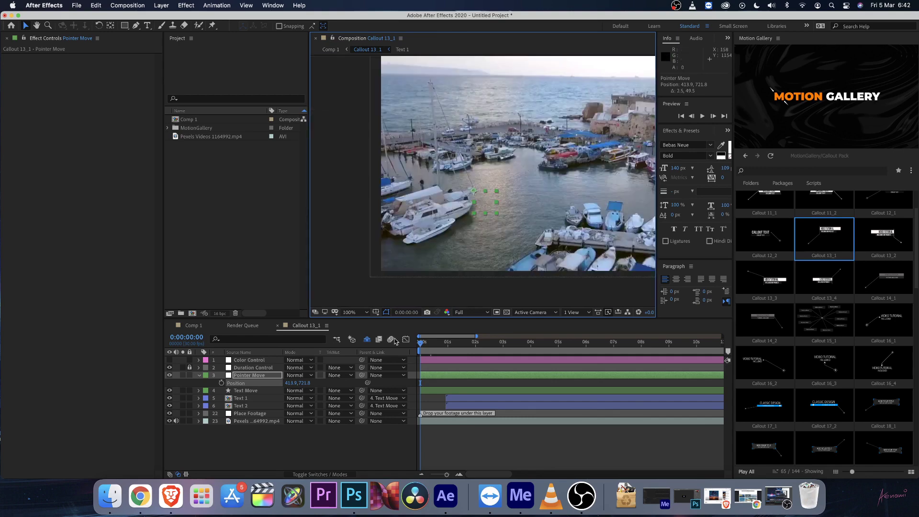
{"action": "left_click", "coordinate": [221, 383]}
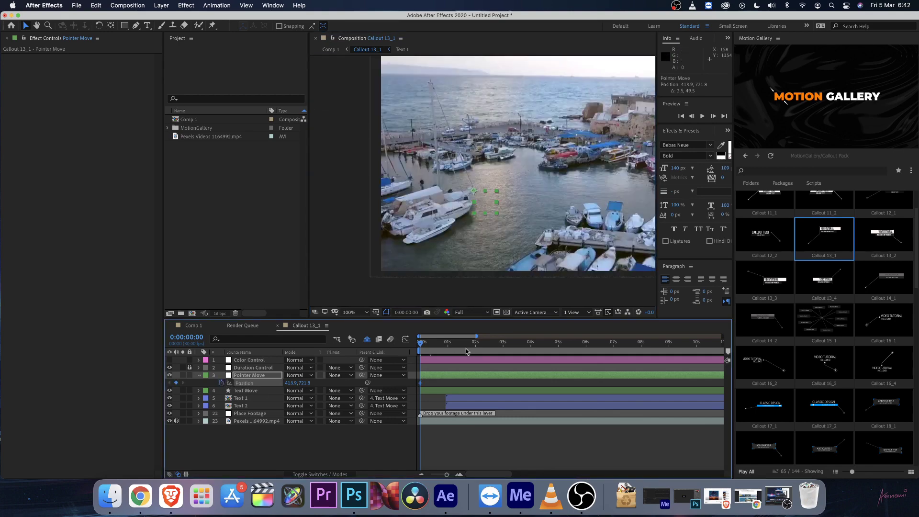
Keyframe Pointer Move onto the boat's bow at about 390, 770 at 0:00:01:27 and about 363, 860 at 0:00:03:04
{"action": "left_click_drag", "start_coordinate": [431, 348], "coordinate": [450, 345]}
{"action": "scroll", "coordinate": [463, 204], "scroll_direction": "up", "scroll_amount": 4}
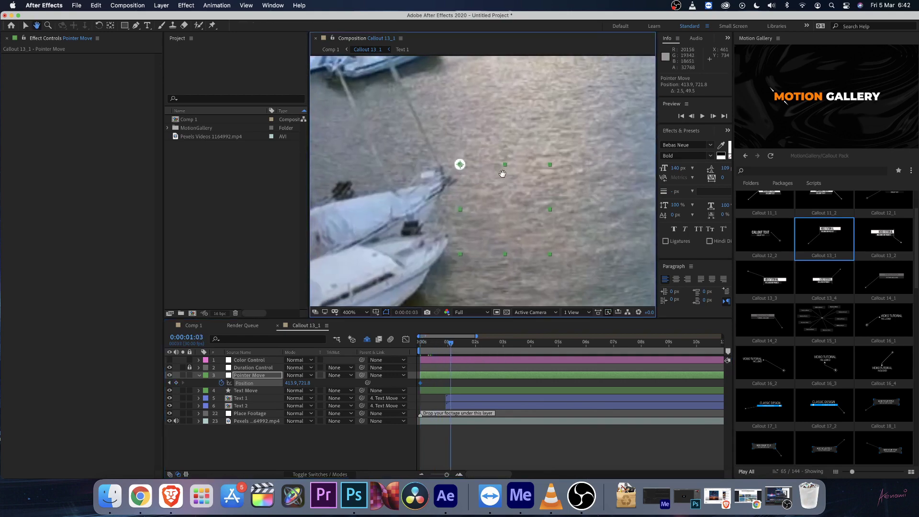
{"action": "left_click_drag", "start_coordinate": [451, 348], "coordinate": [473, 348]}
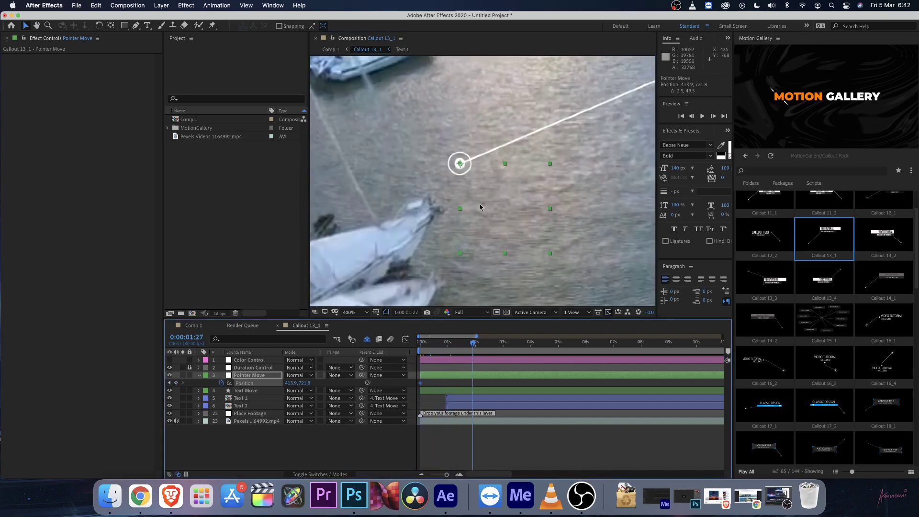
{"action": "left_click_drag", "start_coordinate": [478, 205], "coordinate": [458, 247]}
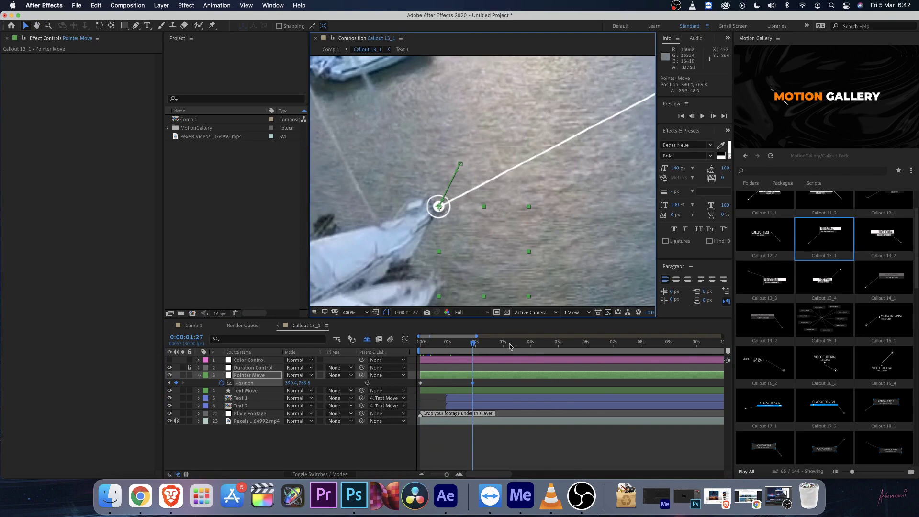
{"action": "left_click_drag", "start_coordinate": [479, 348], "coordinate": [506, 347]}
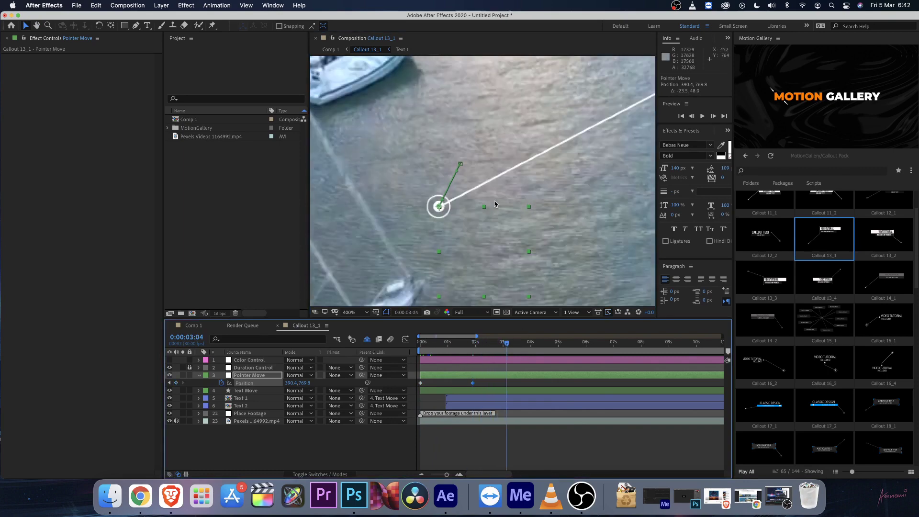
{"action": "scroll", "coordinate": [495, 204], "scroll_direction": "down", "scroll_amount": 2}
{"action": "left_click_drag", "start_coordinate": [496, 204], "coordinate": [471, 257]}
Keyframe Pointer Move on the boat's bow at 0:00:04:19 and preview the pointer following the boat
{"action": "left_click_drag", "start_coordinate": [508, 348], "coordinate": [550, 349]}
{"action": "scroll", "coordinate": [467, 181], "scroll_direction": "down", "scroll_amount": 2}
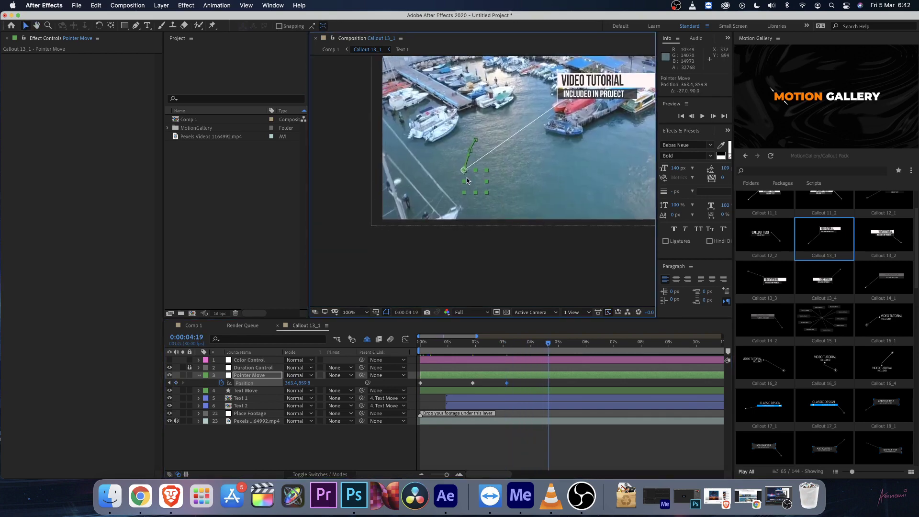
{"action": "left_click_drag", "start_coordinate": [467, 181], "coordinate": [477, 219]}
{"action": "key", "text": "space"}
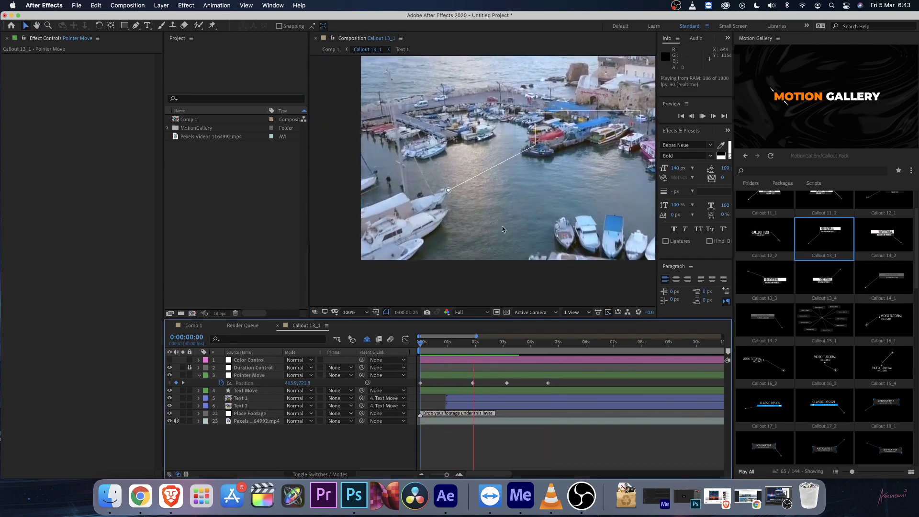
{"action": "key", "text": "space"}
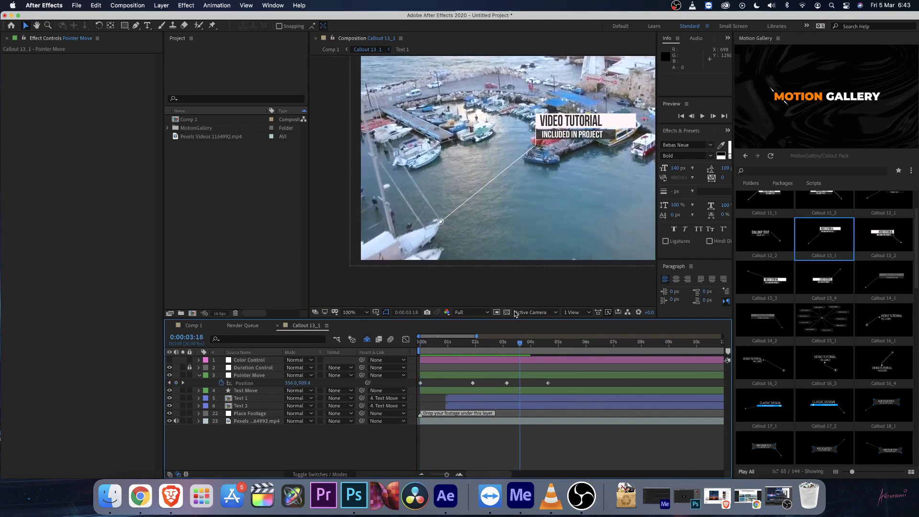
Enable Position keyframing for Text Move at 0:00:00:02 and place it at about 484, 561
{"action": "left_click", "coordinate": [247, 392]}
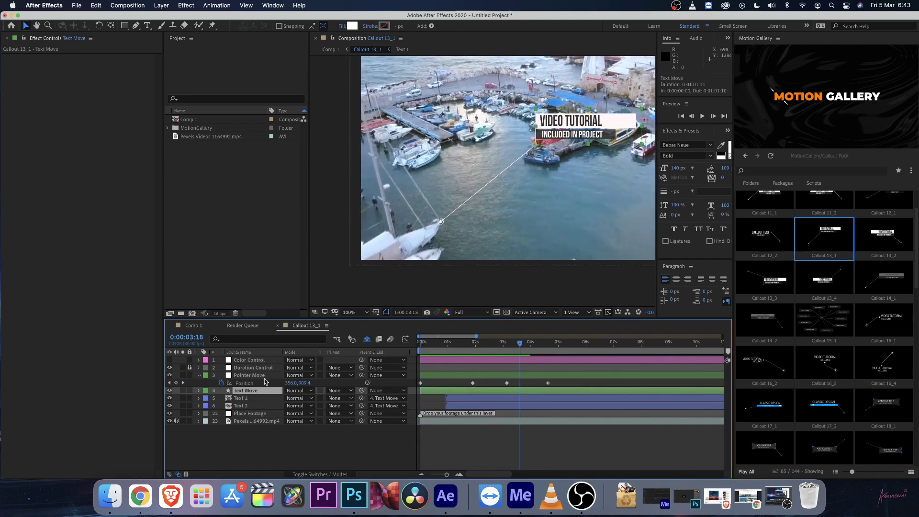
{"action": "mouse_move", "coordinate": [536, 146]}
{"action": "left_mouse_down"}
{"action": "mouse_move", "coordinate": [520, 142]}
{"action": "mouse_move", "coordinate": [527, 141]}
{"action": "left_mouse_up"}
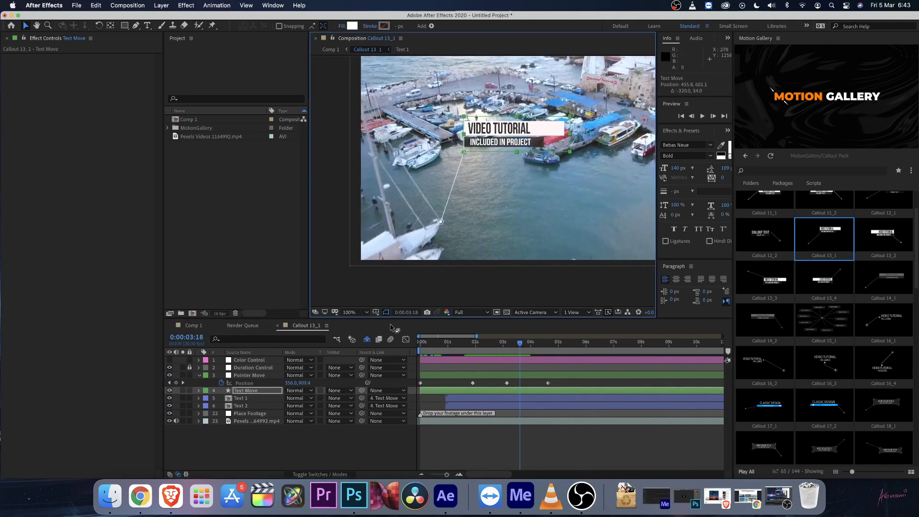
{"action": "key", "text": "p"}
{"action": "key", "text": "space"}
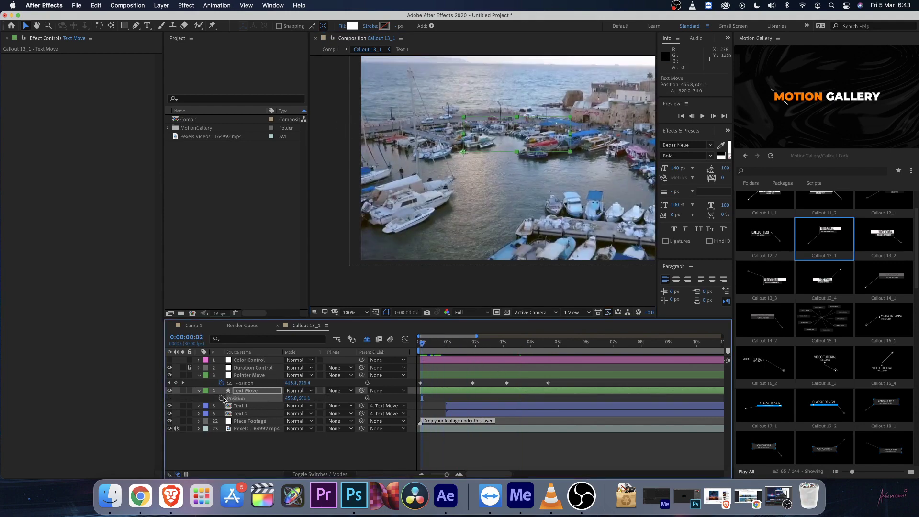
{"action": "left_click", "coordinate": [222, 398]}
{"action": "mouse_move", "coordinate": [520, 145]}
{"action": "left_mouse_down"}
{"action": "mouse_move", "coordinate": [533, 182]}
{"action": "mouse_move", "coordinate": [526, 119]}
{"action": "mouse_move", "coordinate": [526, 135]}
{"action": "left_mouse_up"}
At 0:00:04:12, keyframe Text Move at about 678, 943 and preview the animation from the start
{"action": "left_click_drag", "start_coordinate": [437, 343], "coordinate": [541, 344]}
{"action": "left_click_drag", "start_coordinate": [523, 134], "coordinate": [565, 215]}
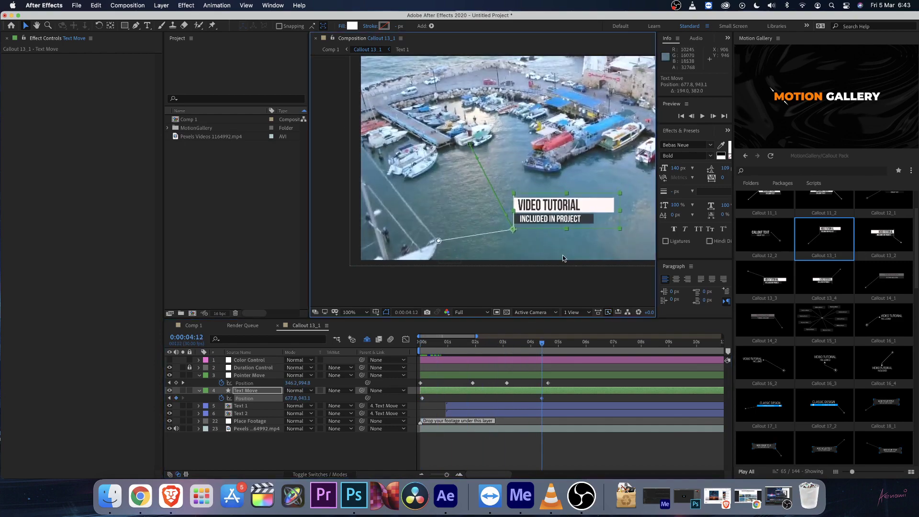
{"action": "left_click", "coordinate": [476, 447]}
{"action": "key", "text": "Home"}
{"action": "key", "text": "space"}
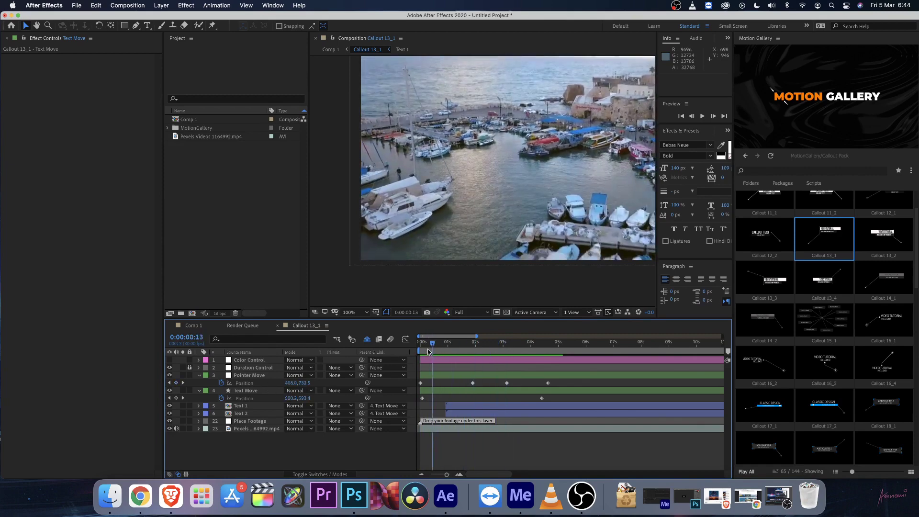
At 0:00:00:00, remove all Position keyframes from Pointer Move and Text Move, and collapse both layers' properties
{"action": "left_click_drag", "start_coordinate": [430, 344], "coordinate": [410, 344]}
{"action": "left_click", "coordinate": [221, 383]}
{"action": "left_click", "coordinate": [221, 398]}
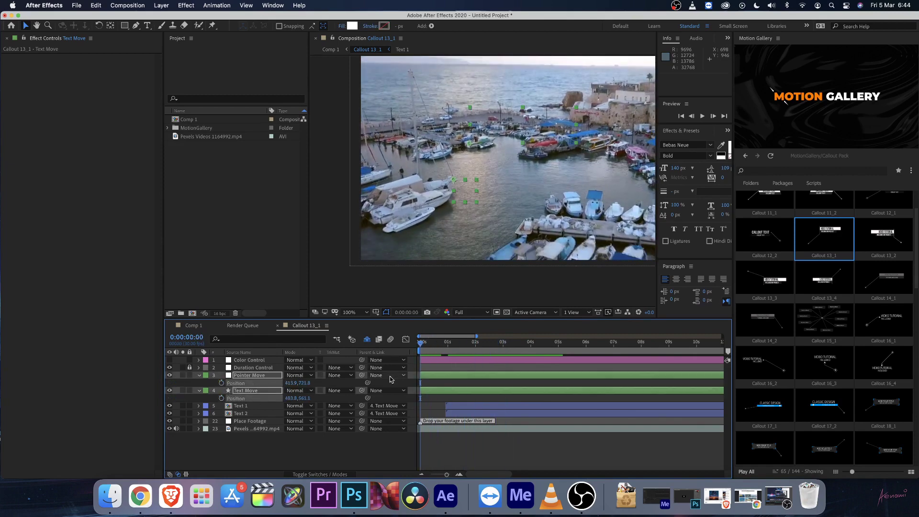
{"action": "left_click_drag", "start_coordinate": [437, 346], "coordinate": [535, 353]}
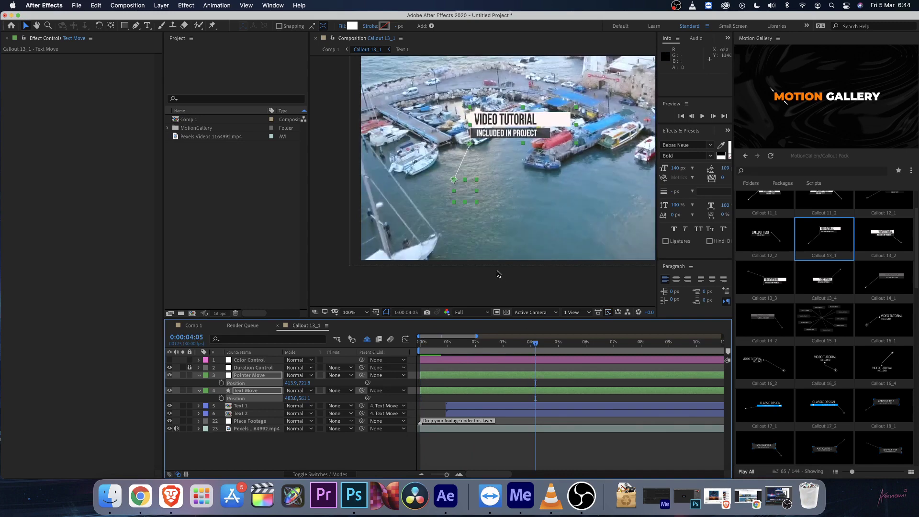
{"action": "key", "text": "u"}
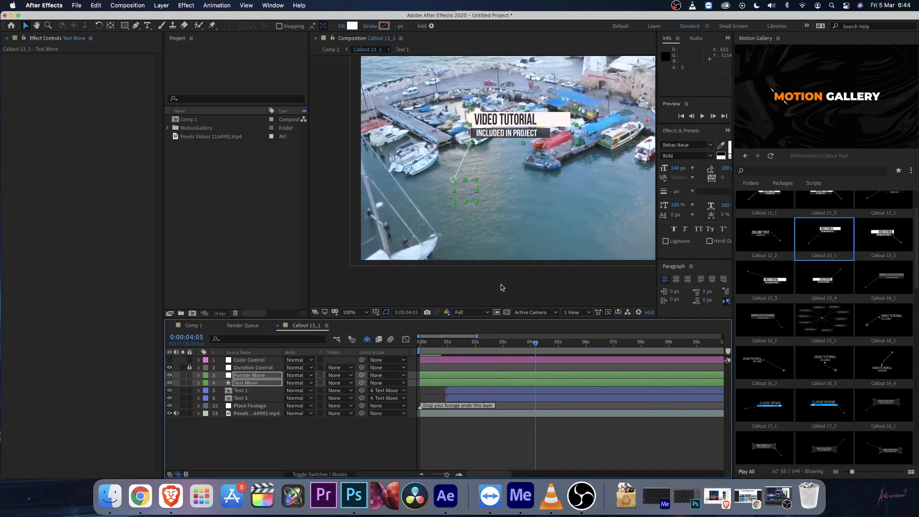
Show the Tracker and start Track Motion on the Pexels Videos 1164992.mp4 layer
{"action": "left_click", "coordinate": [272, 5]}
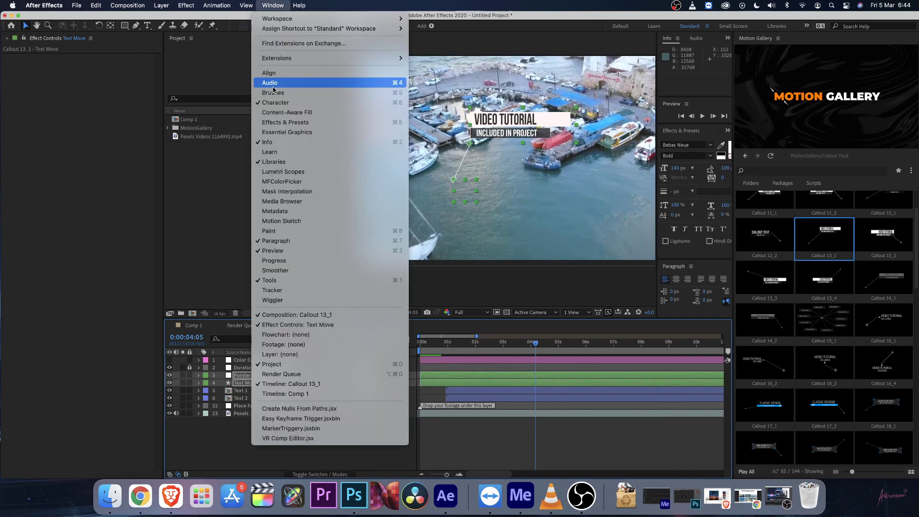
{"action": "left_click", "coordinate": [278, 290]}
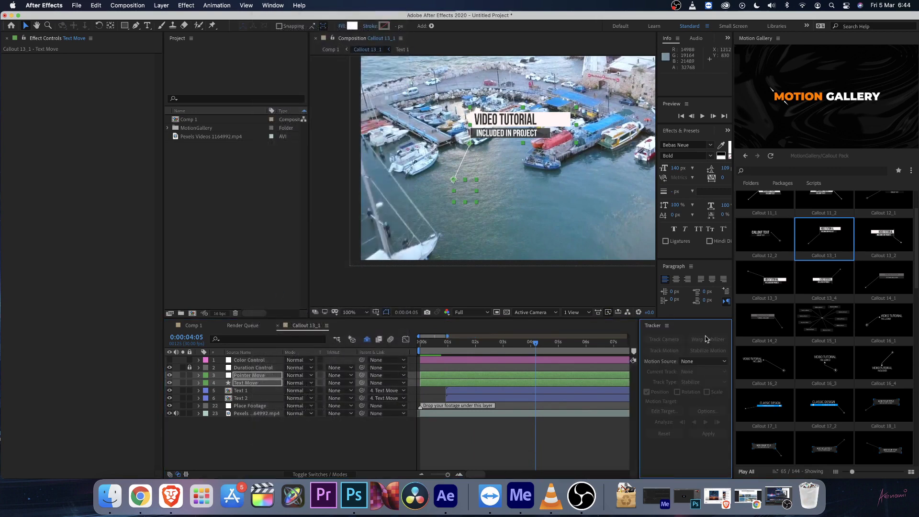
{"action": "left_click", "coordinate": [456, 414]}
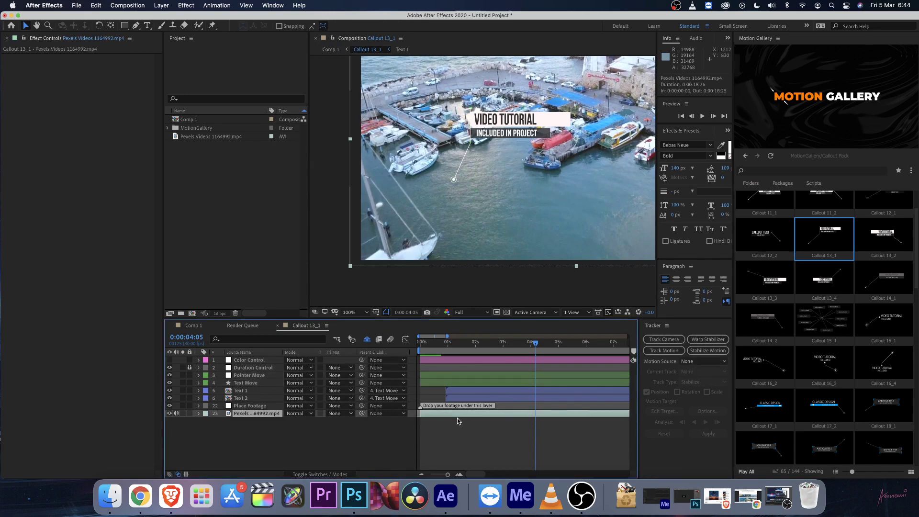
{"action": "left_click", "coordinate": [670, 353]}
{"action": "scroll", "coordinate": [515, 187], "scroll_direction": "up", "scroll_amount": 1}
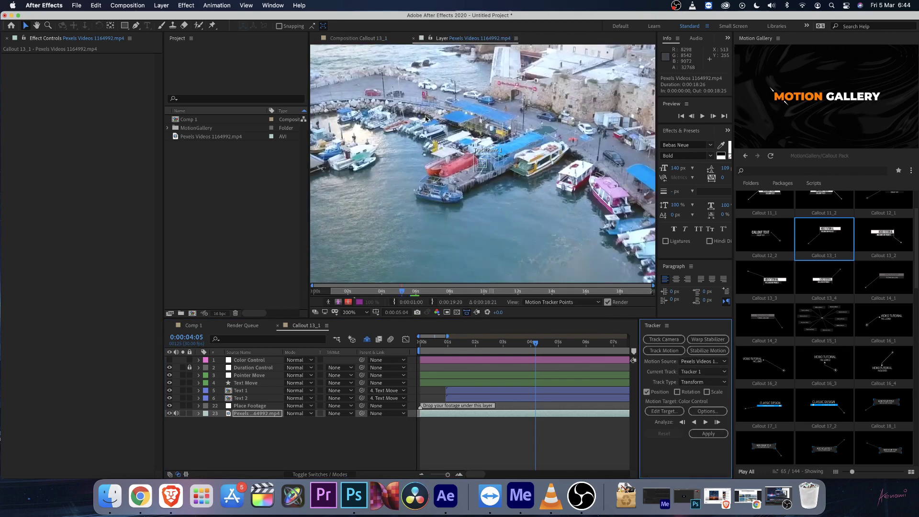
{"action": "left_click", "coordinate": [376, 38]}
{"action": "left_click", "coordinate": [472, 317]}
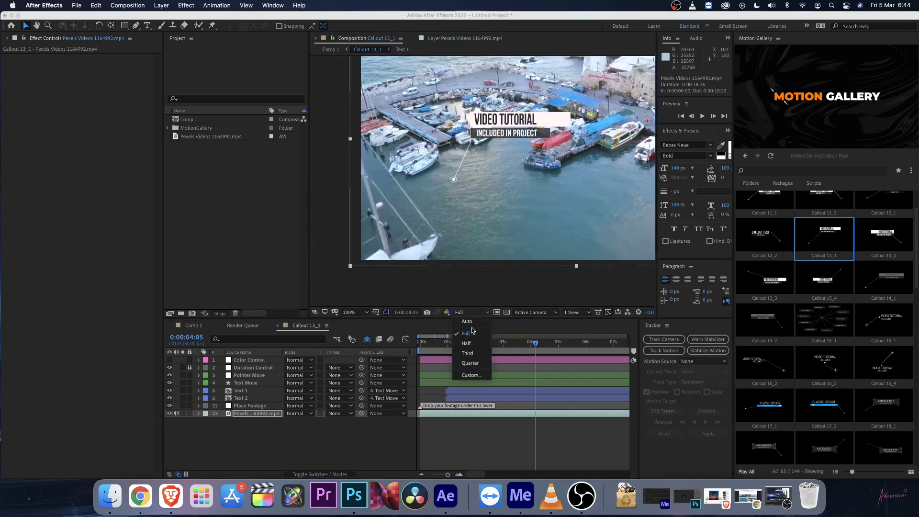
{"action": "left_click", "coordinate": [467, 322]}
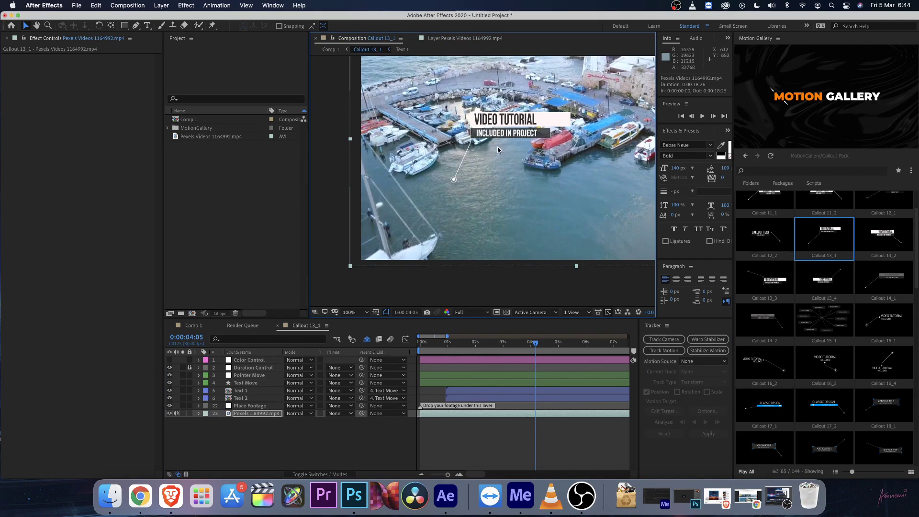
{"action": "left_click", "coordinate": [470, 37]}
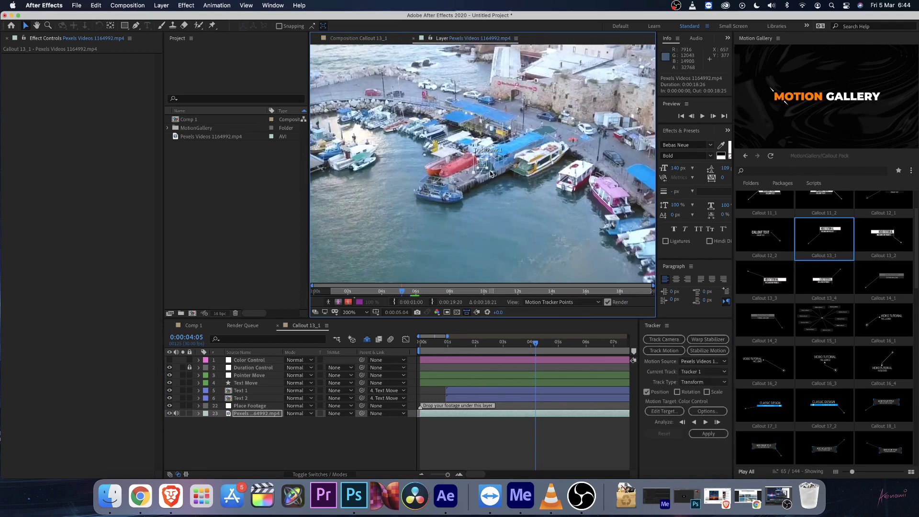
Enlarge the track point's search region and place the track point on the white moored boats beside the pier at 0:00:06:05
{"action": "left_click_drag", "start_coordinate": [491, 173], "coordinate": [500, 195]}
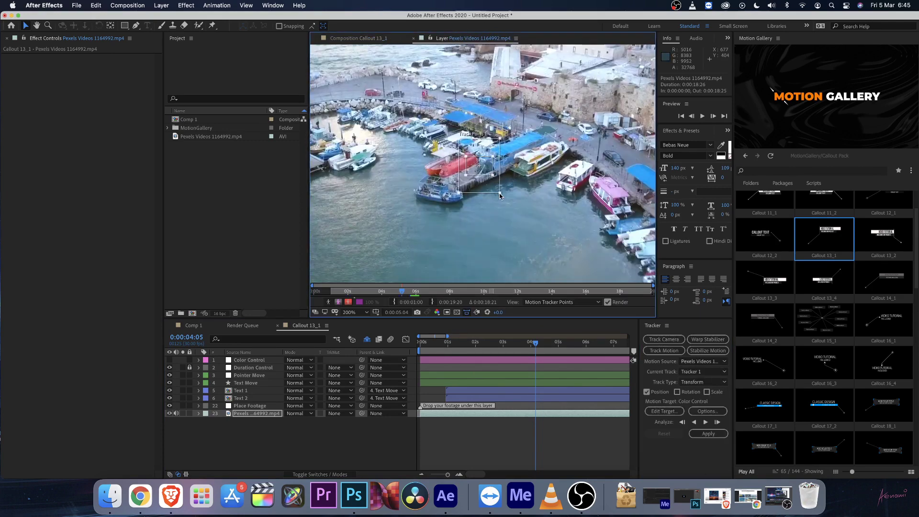
{"action": "key", "text": "comma"}
{"action": "key", "text": "comma"}
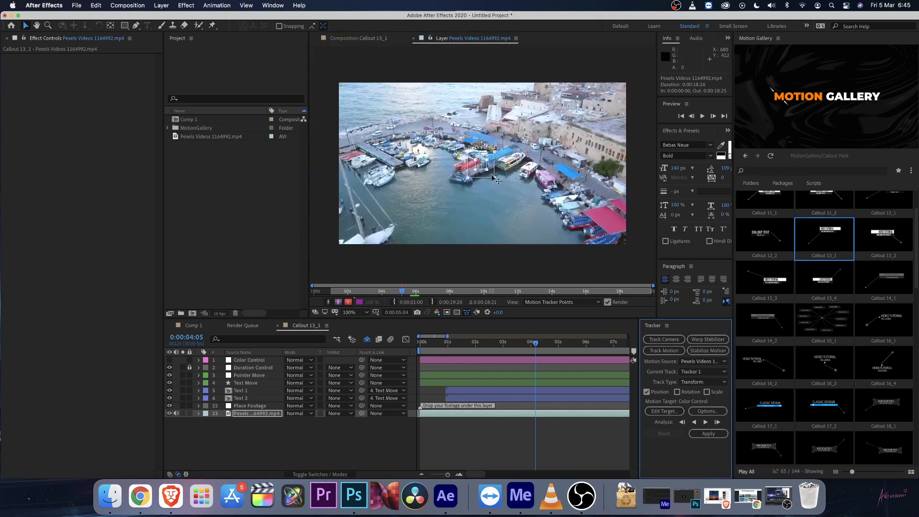
{"action": "left_click_drag", "start_coordinate": [494, 179], "coordinate": [449, 178]}
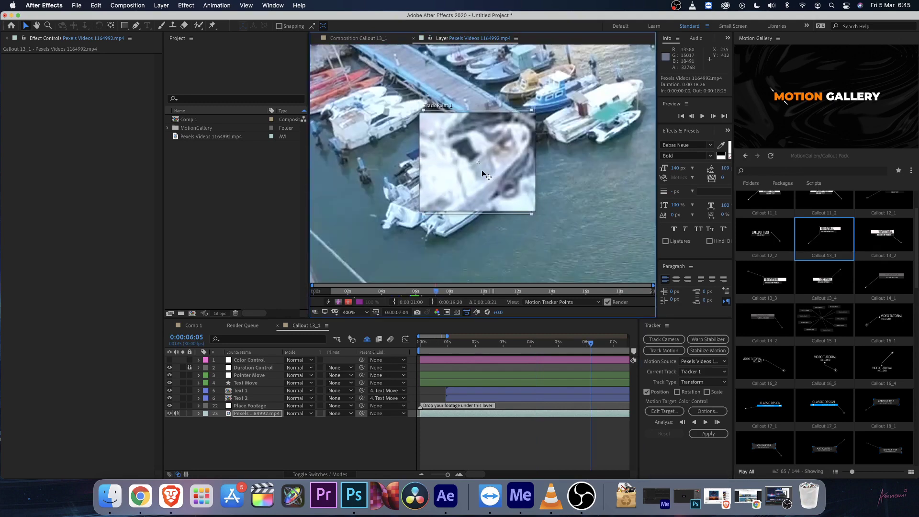
{"action": "left_click_drag", "start_coordinate": [482, 170], "coordinate": [482, 167]}
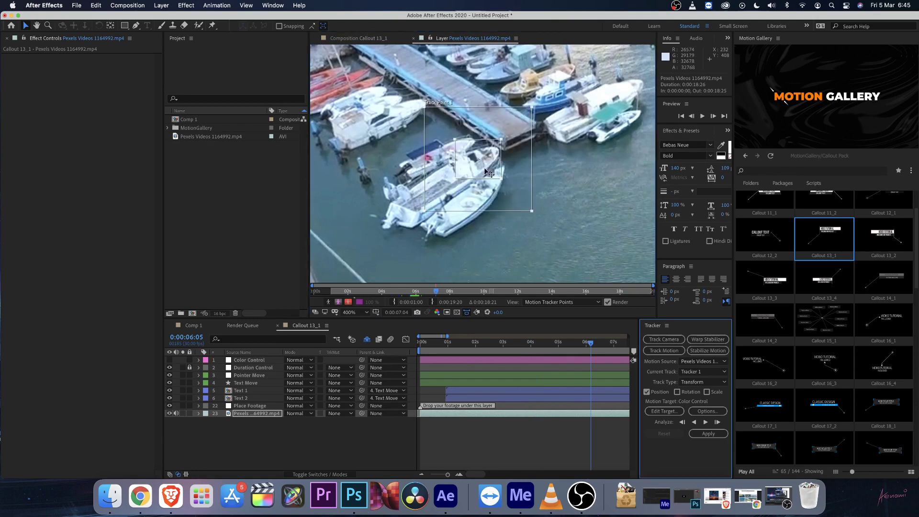
At 0:00:00:00, place the track point on the white boats beside the pier and analyze forward until 0:00:08:13
{"action": "scroll", "coordinate": [485, 170], "scroll_direction": "down", "scroll_amount": 4}
{"action": "scroll", "coordinate": [506, 178], "scroll_direction": "up", "scroll_amount": 2}
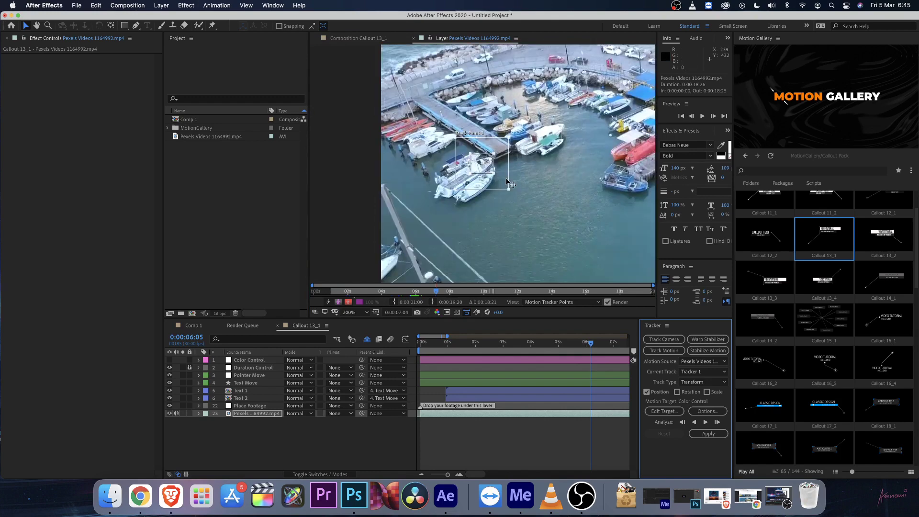
{"action": "left_click_drag", "start_coordinate": [547, 199], "coordinate": [494, 194]}
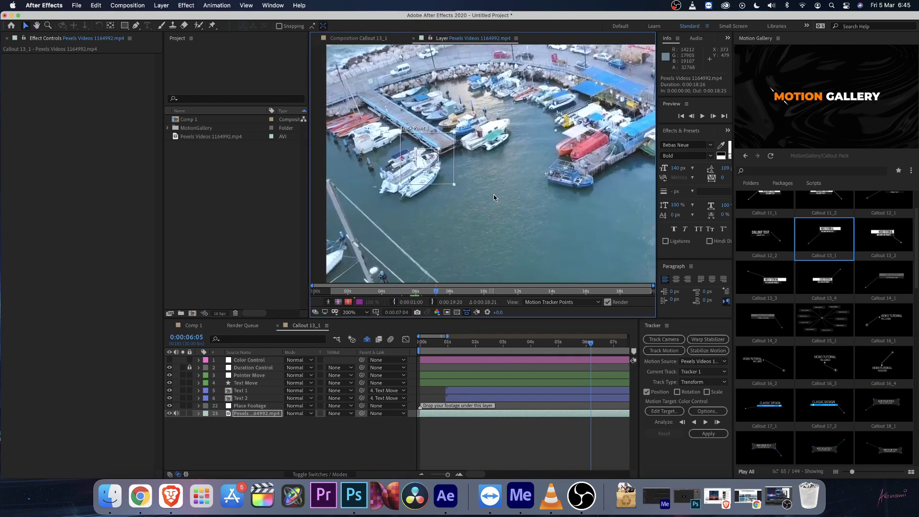
{"action": "left_click_drag", "start_coordinate": [548, 346], "coordinate": [419, 349]}
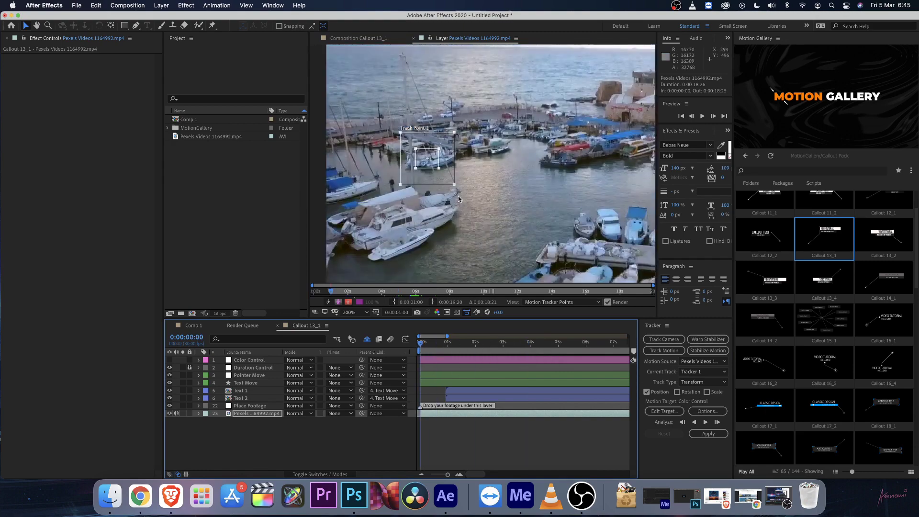
{"action": "scroll", "coordinate": [524, 226], "scroll_direction": "up", "scroll_amount": 1}
{"action": "left_click_drag", "start_coordinate": [523, 226], "coordinate": [514, 160]}
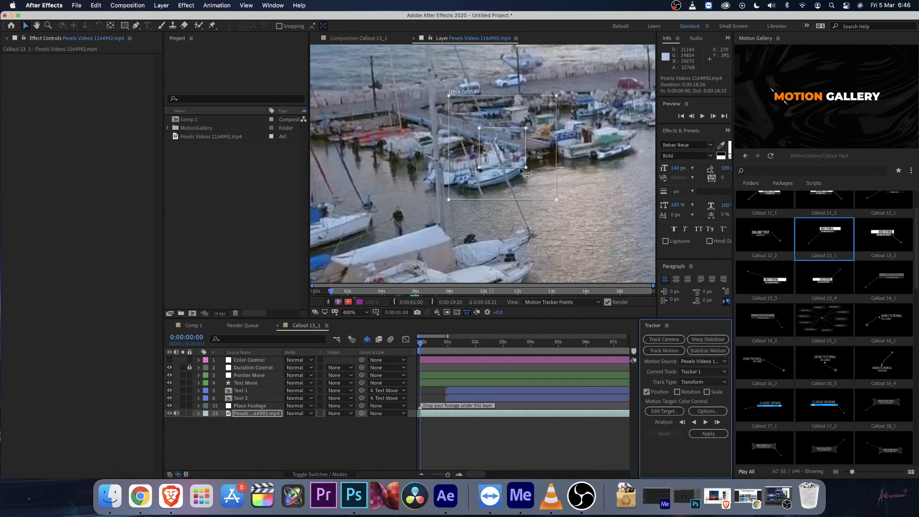
{"action": "scroll", "coordinate": [522, 171], "scroll_direction": "down", "scroll_amount": 2}
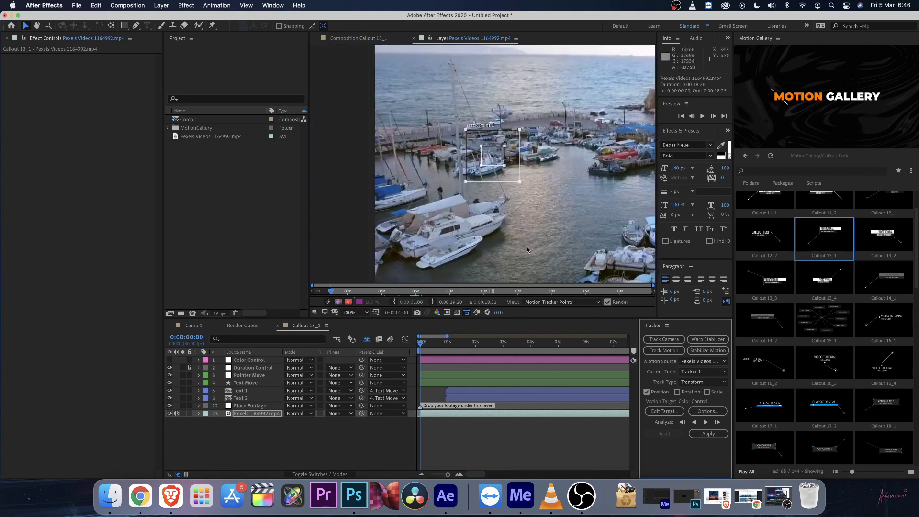
{"action": "left_click", "coordinate": [706, 423]}
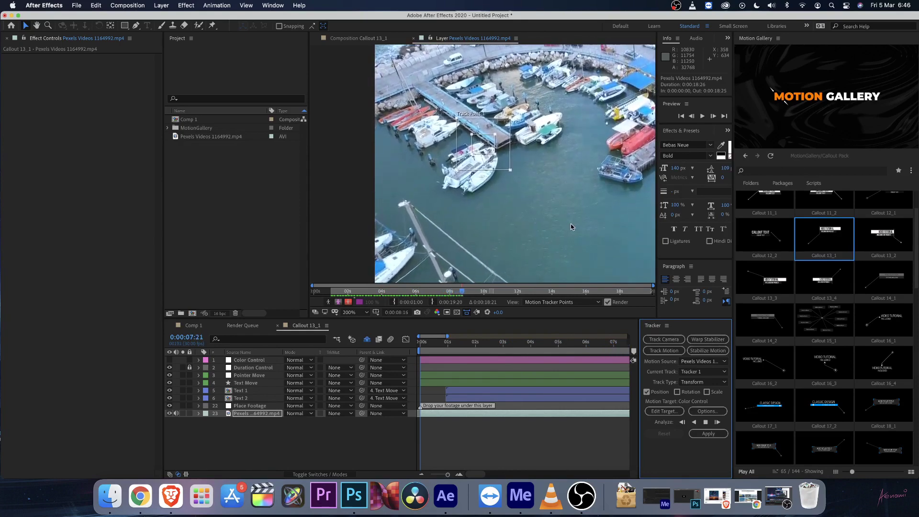
{"action": "left_click", "coordinate": [705, 423]}
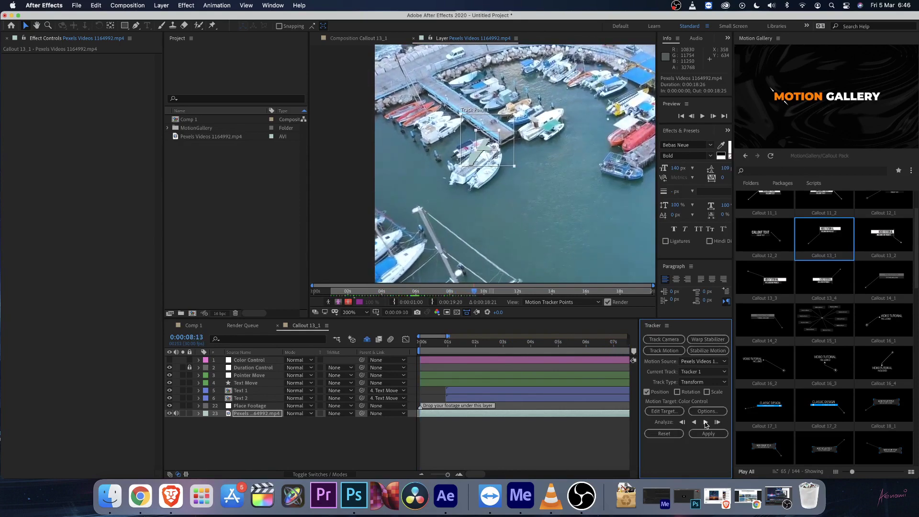
Set the tracker's motion target to the 3. Pointer Move layer
{"action": "left_click", "coordinate": [662, 411]}
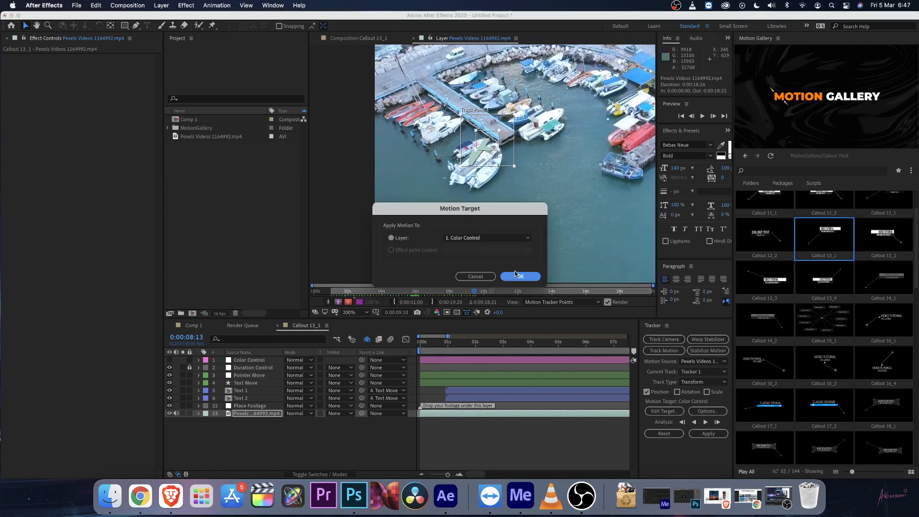
{"action": "left_click_drag", "start_coordinate": [464, 215], "coordinate": [553, 263]}
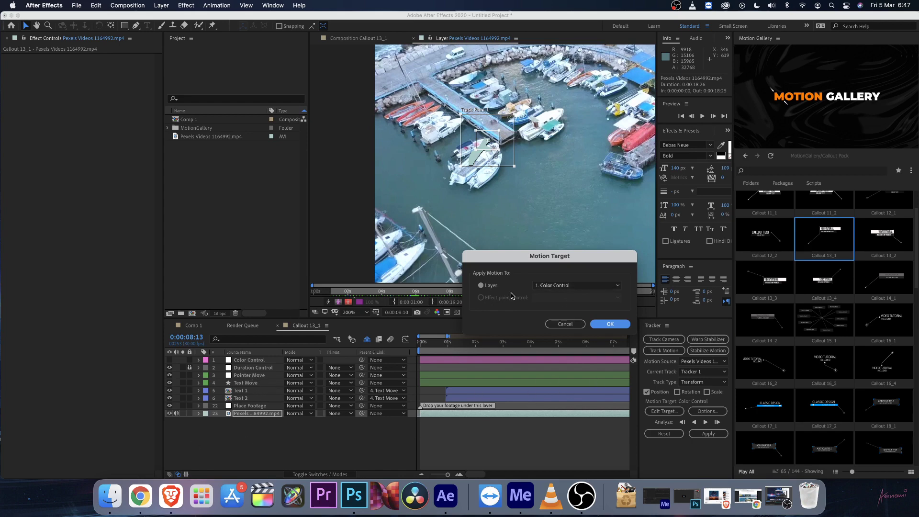
{"action": "left_click", "coordinate": [563, 288]}
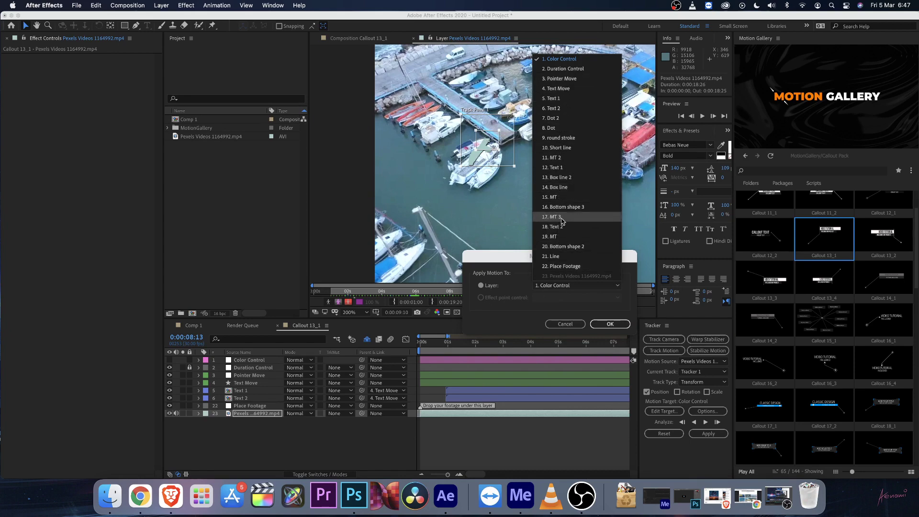
{"action": "left_click", "coordinate": [570, 80]}
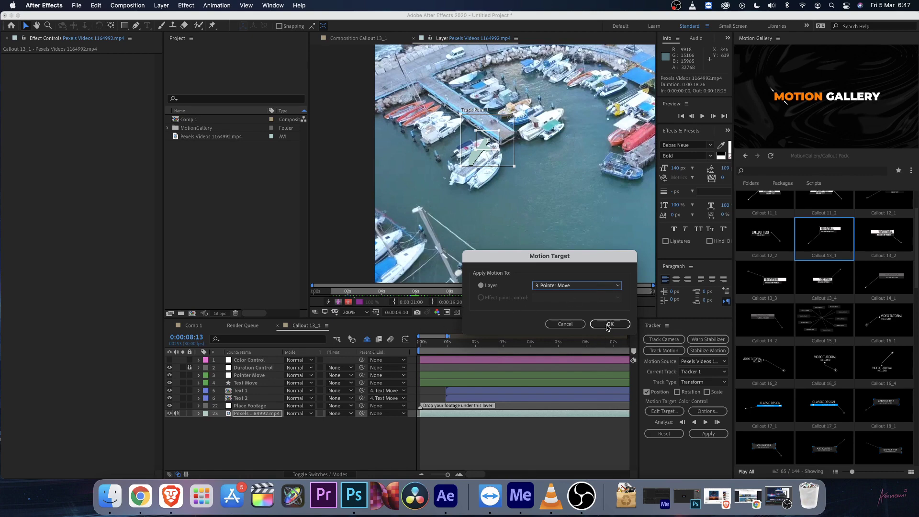
{"action": "left_click", "coordinate": [609, 325]}
Apply the tracked motion to Pointer Move in the X and Y dimensions and preview the animation
{"action": "left_click", "coordinate": [702, 409]}
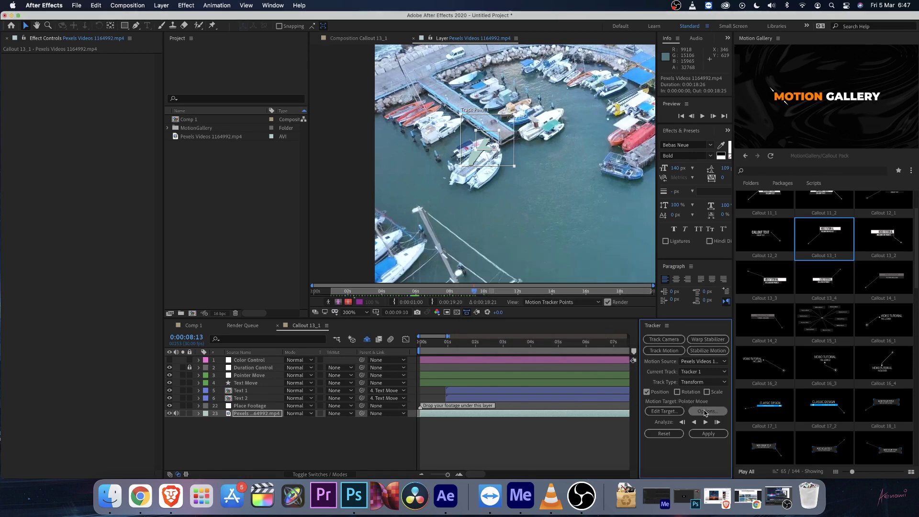
{"action": "left_click", "coordinate": [507, 325]}
{"action": "left_click", "coordinate": [709, 433]}
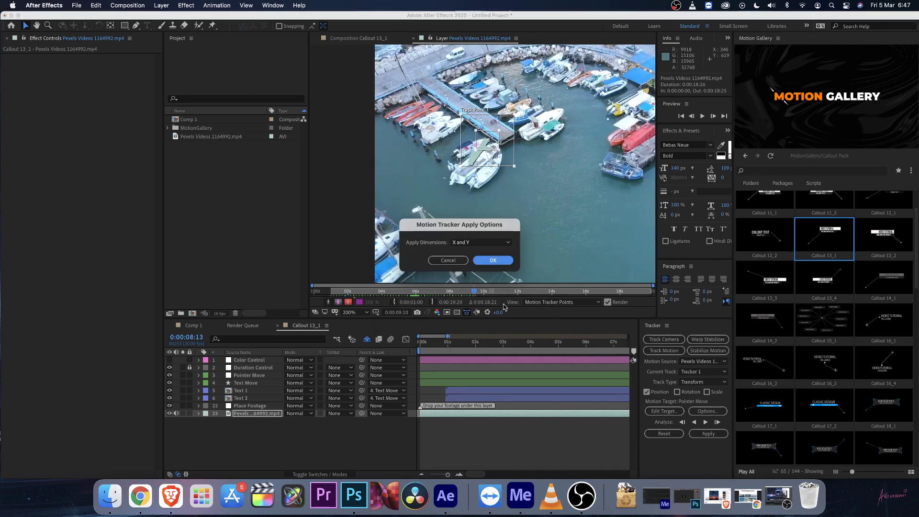
{"action": "left_click", "coordinate": [482, 261]}
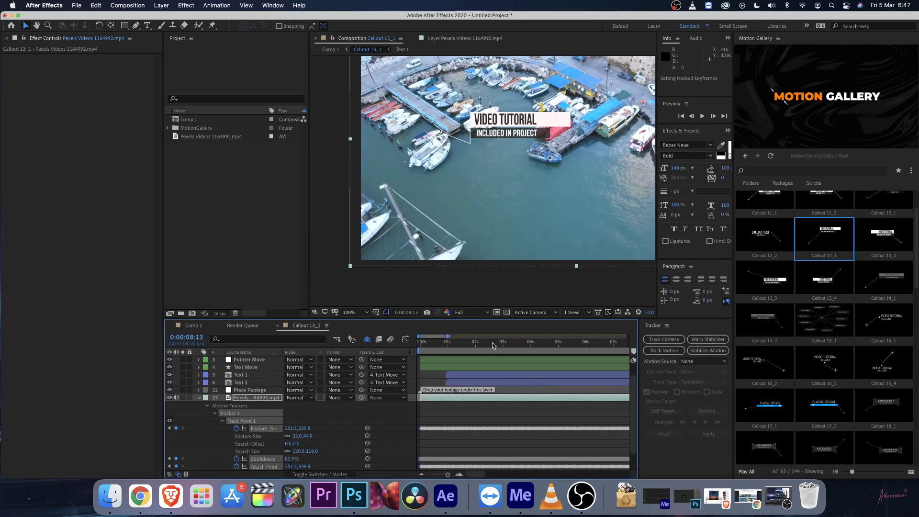
{"action": "key", "text": "space"}
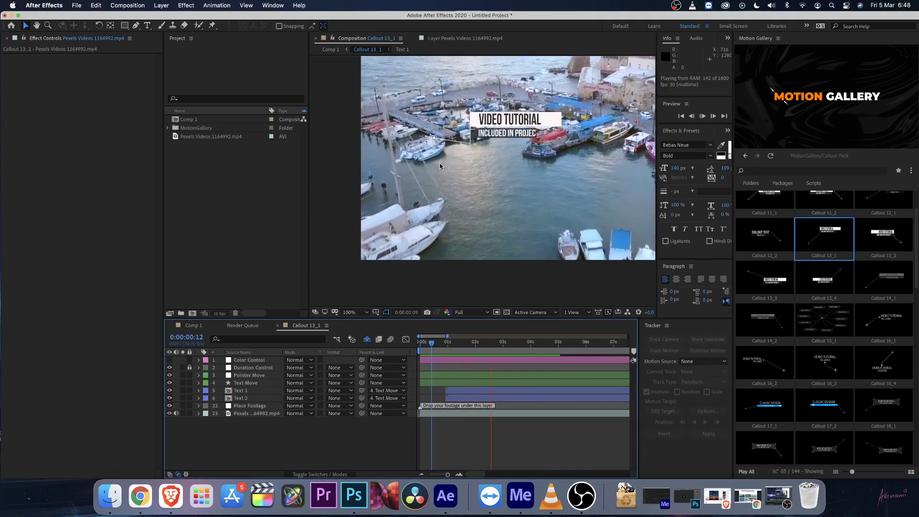
{"action": "key", "text": "space"}
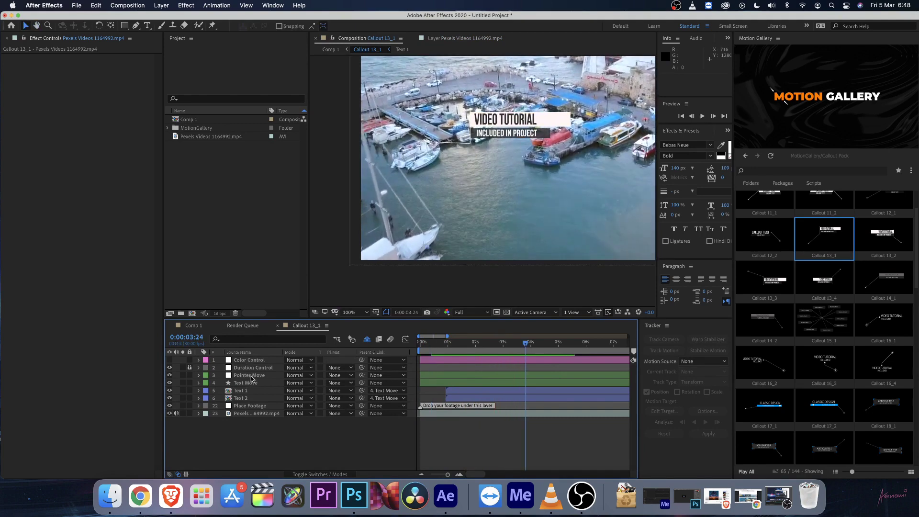
Reveal the Text Move layer's Position and set its first keyframe at 0:00:00:00
{"action": "left_click", "coordinate": [251, 376]}
{"action": "left_click", "coordinate": [245, 383]}
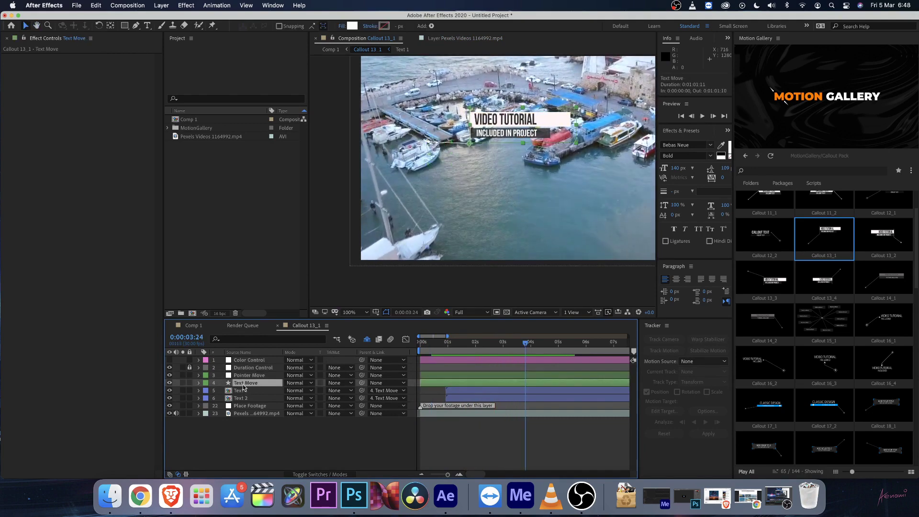
{"action": "key", "text": "p"}
{"action": "key", "text": "Home"}
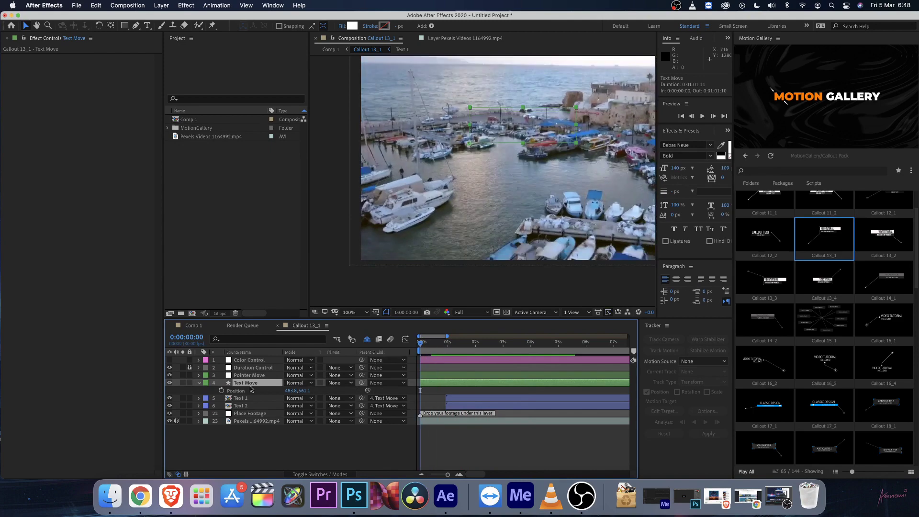
{"action": "left_click", "coordinate": [220, 391]}
At 0:00:04:28, keyframe Text Move lower in the frame, below its starting position, and preview the animation
{"action": "left_click_drag", "start_coordinate": [507, 344], "coordinate": [557, 344]}
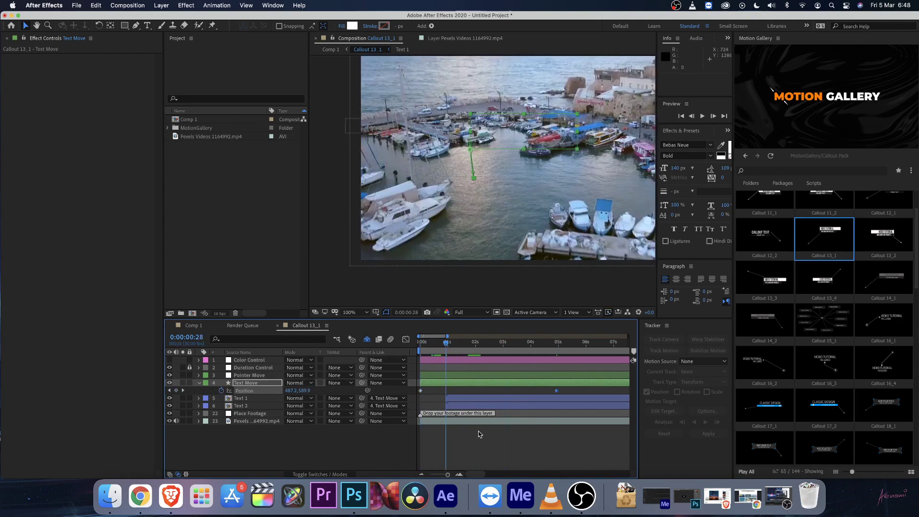
{"action": "key", "text": "space"}
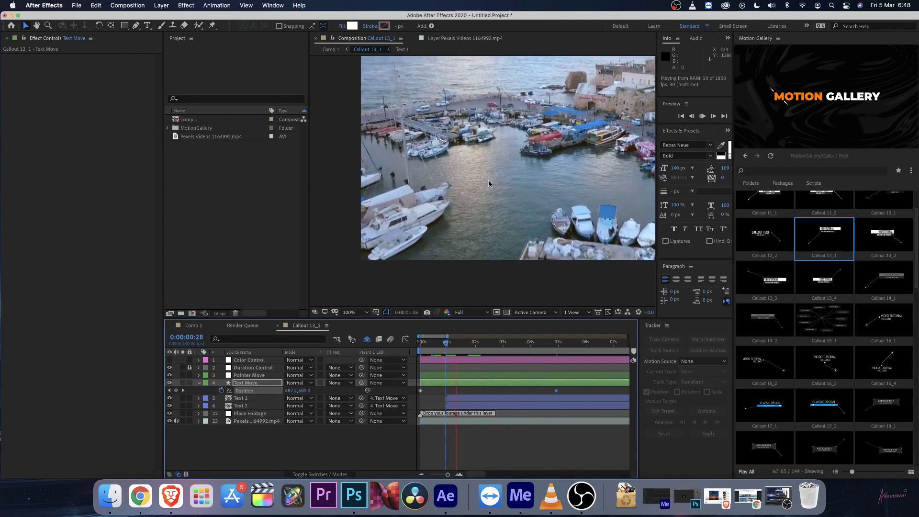
{"action": "key", "text": "space"}
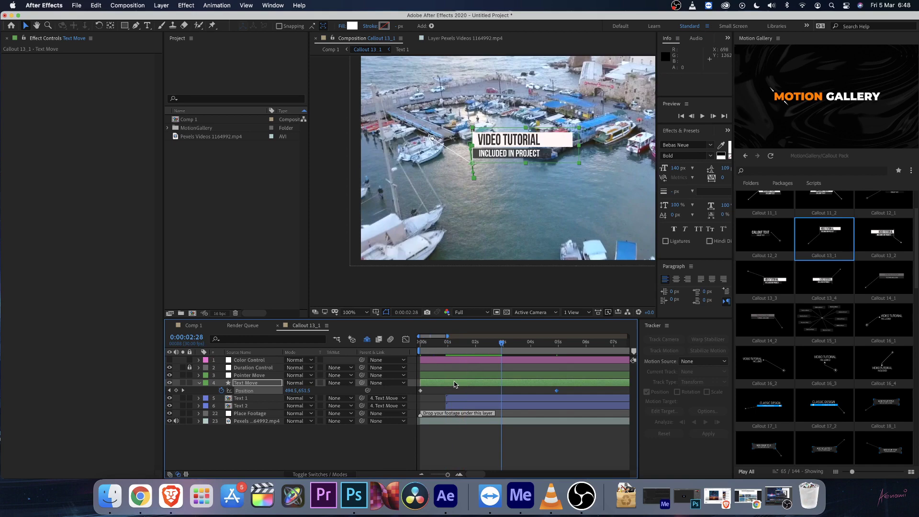
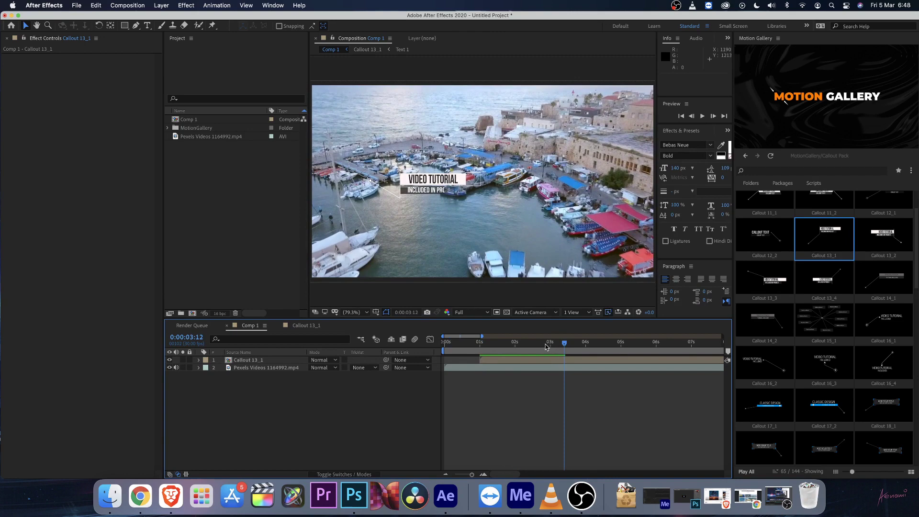
Add the Callout 43_2 template from the Callout Pack to Comp 1 at 0:00:02:20
{"action": "mouse_move", "coordinate": [546, 347]}
{"action": "left_mouse_down"}
{"action": "mouse_move", "coordinate": [521, 347]}
{"action": "mouse_move", "coordinate": [551, 345]}
{"action": "mouse_move", "coordinate": [539, 345]}
{"action": "left_mouse_up"}
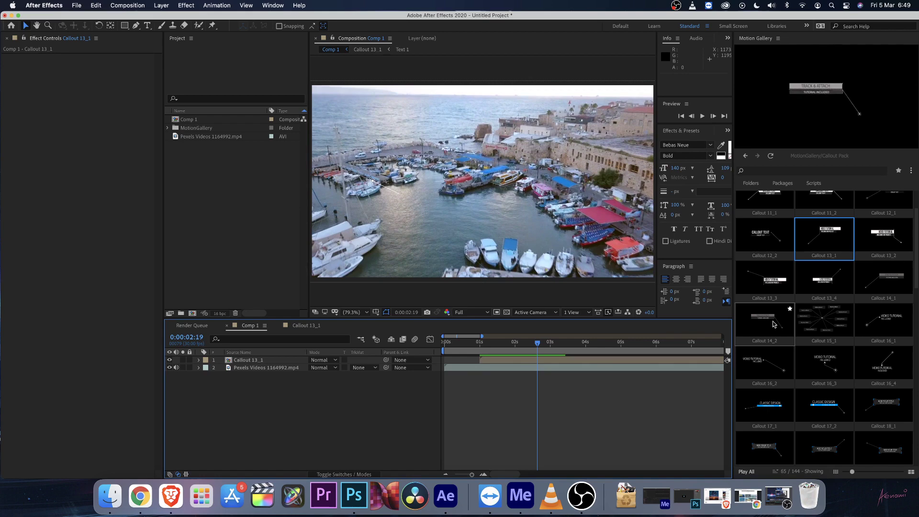
{"action": "left_click", "coordinate": [539, 345]}
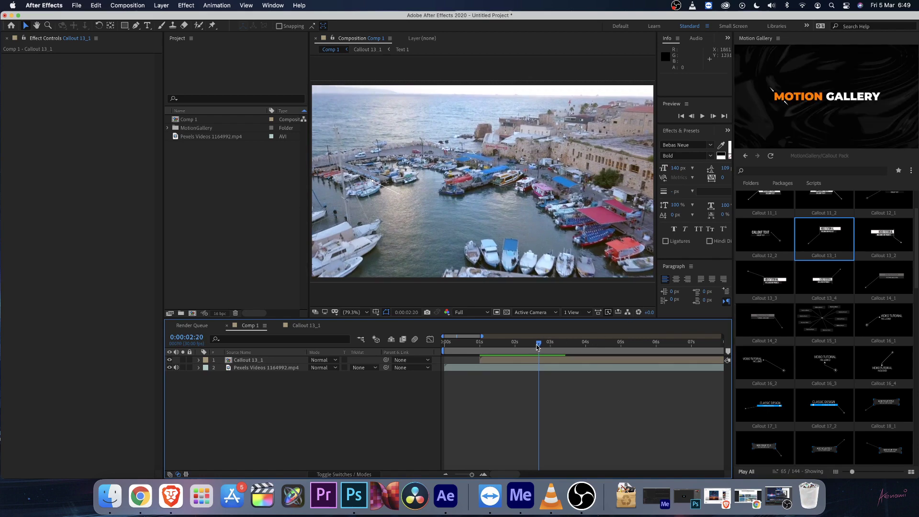
{"action": "scroll", "coordinate": [834, 345], "scroll_direction": "down", "scroll_amount": 3}
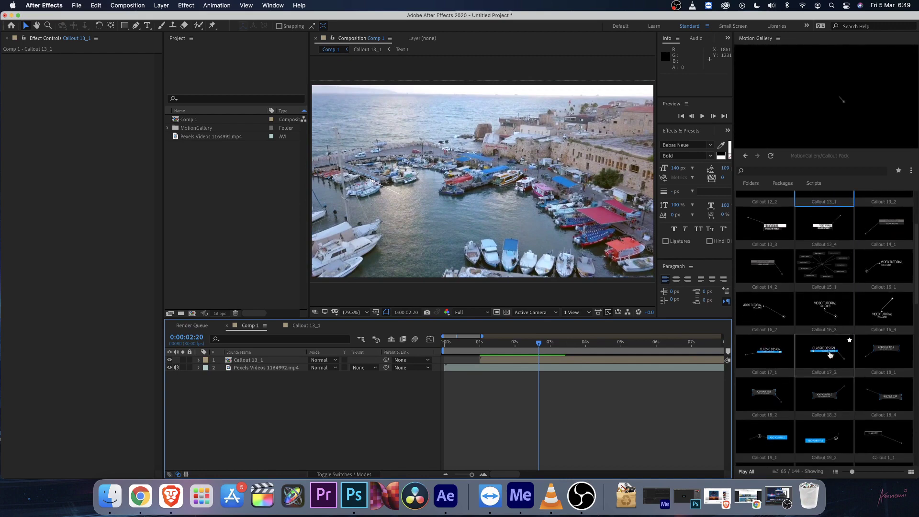
{"action": "scroll", "coordinate": [830, 355], "scroll_direction": "down", "scroll_amount": 5}
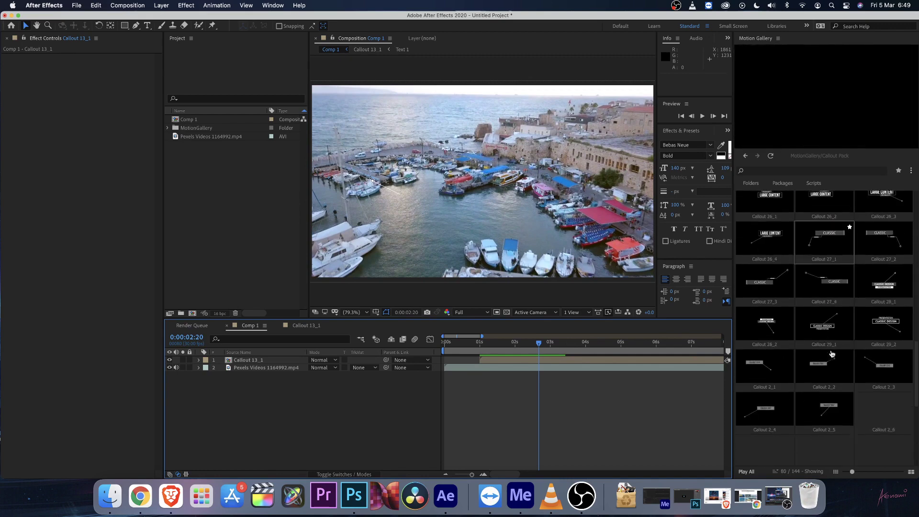
{"action": "scroll", "coordinate": [832, 354], "scroll_direction": "down", "scroll_amount": 5}
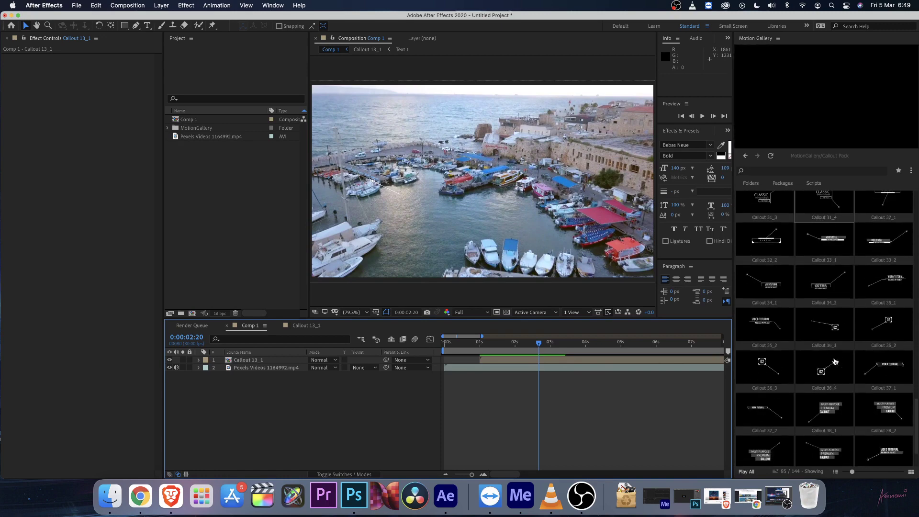
{"action": "scroll", "coordinate": [836, 361], "scroll_direction": "down", "scroll_amount": 10}
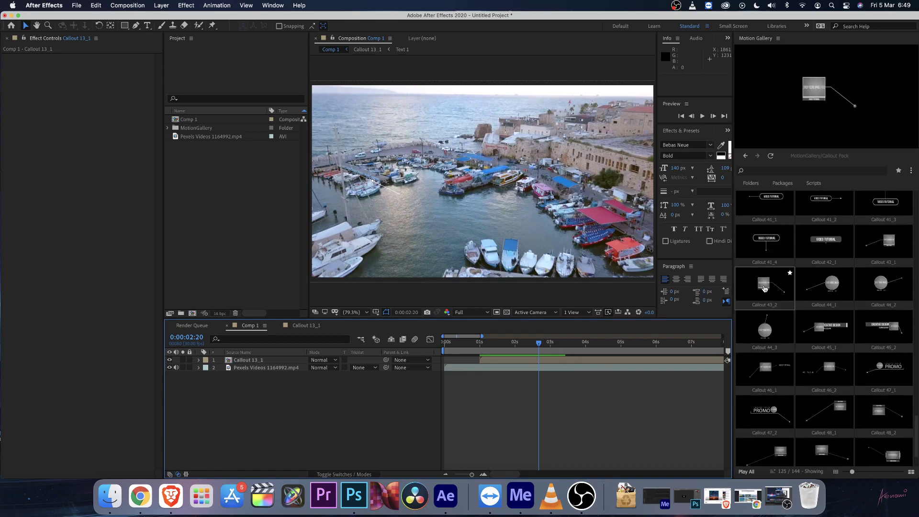
{"action": "left_click", "coordinate": [765, 288]}
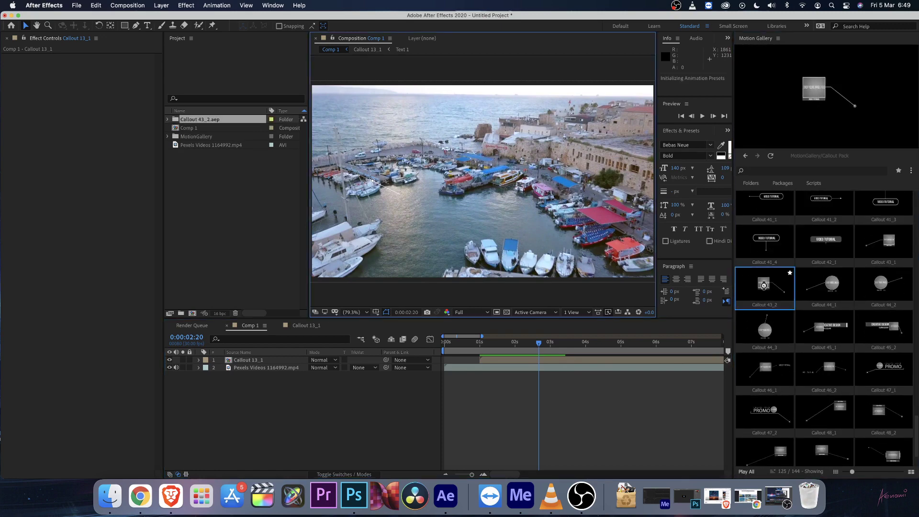
Preview the Callout 43_2 animation, shift its layer earlier to start at 0:00:01:26, and preview the result
{"action": "left_click", "coordinate": [541, 346]}
{"action": "key", "text": "space"}
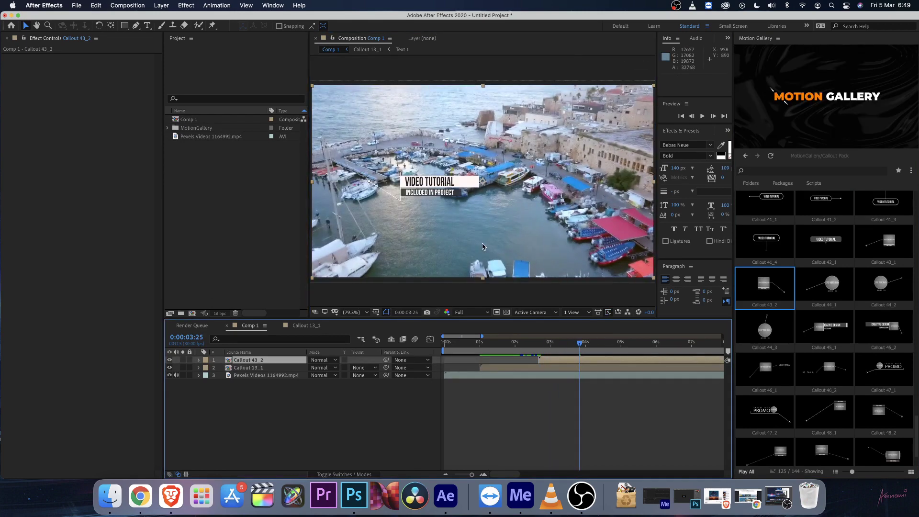
{"action": "key", "text": "comma"}
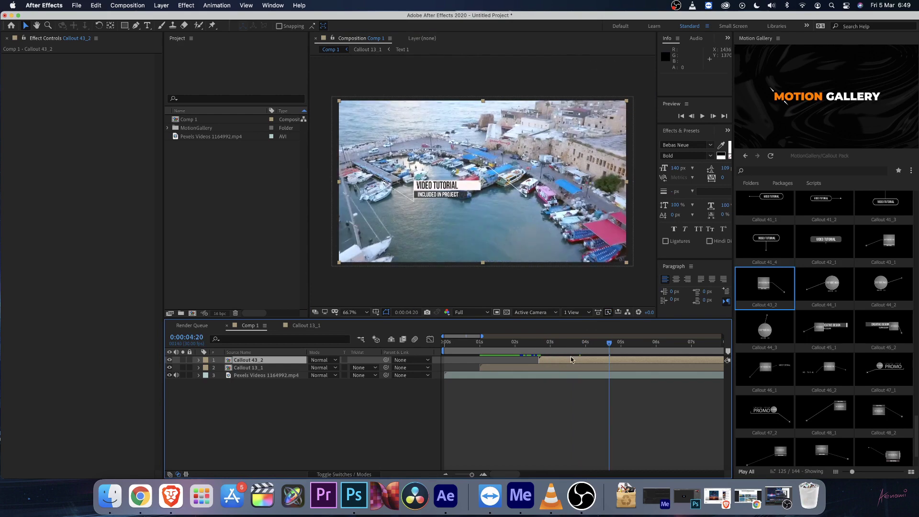
{"action": "left_click_drag", "start_coordinate": [568, 361], "coordinate": [533, 361]}
{"action": "left_click", "coordinate": [516, 346]}
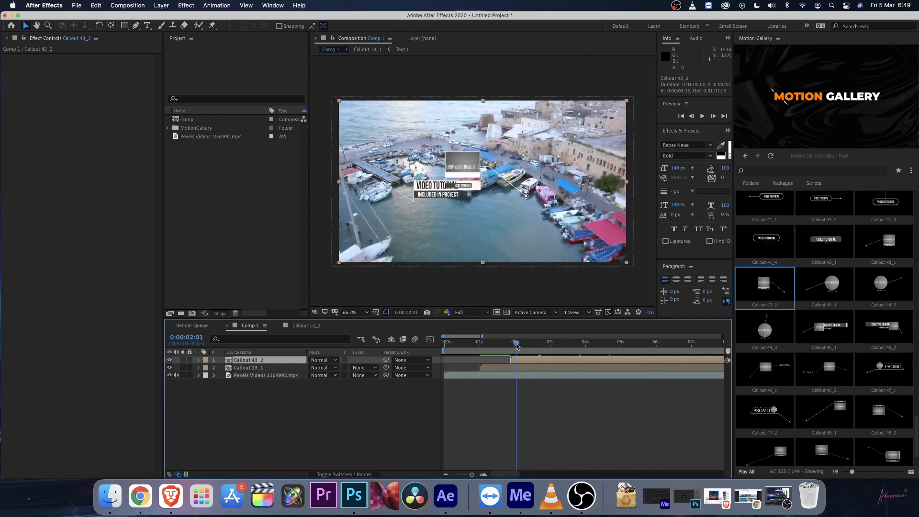
{"action": "key", "text": "space"}
{"action": "key", "text": "space"}
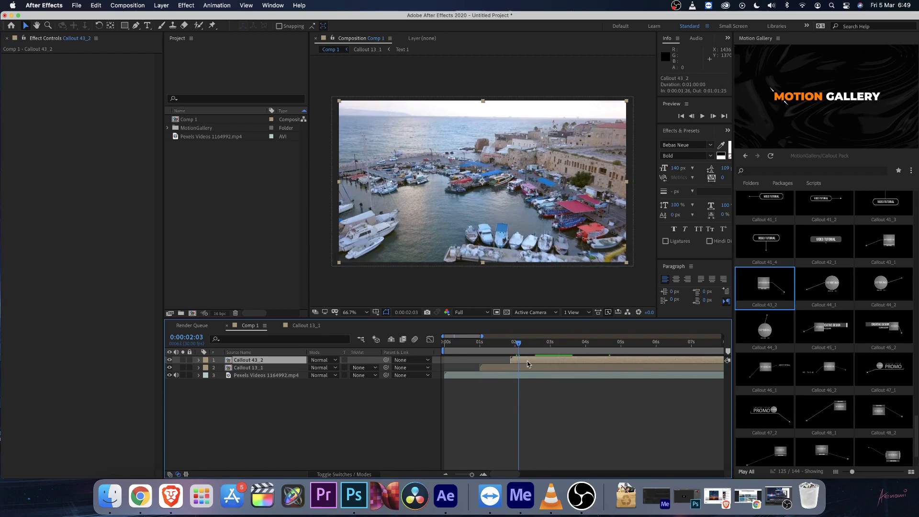
Copy the Pexels Videos 1164992.mp4 layer into the Callout 43_2 composition, directly below the Place Footage layer
{"action": "key", "text": "i"}
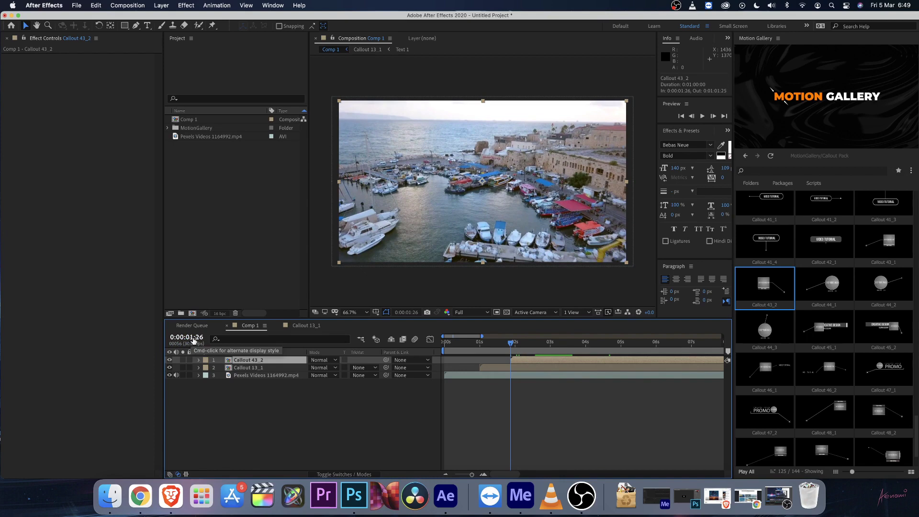
{"action": "left_click", "coordinate": [510, 376]}
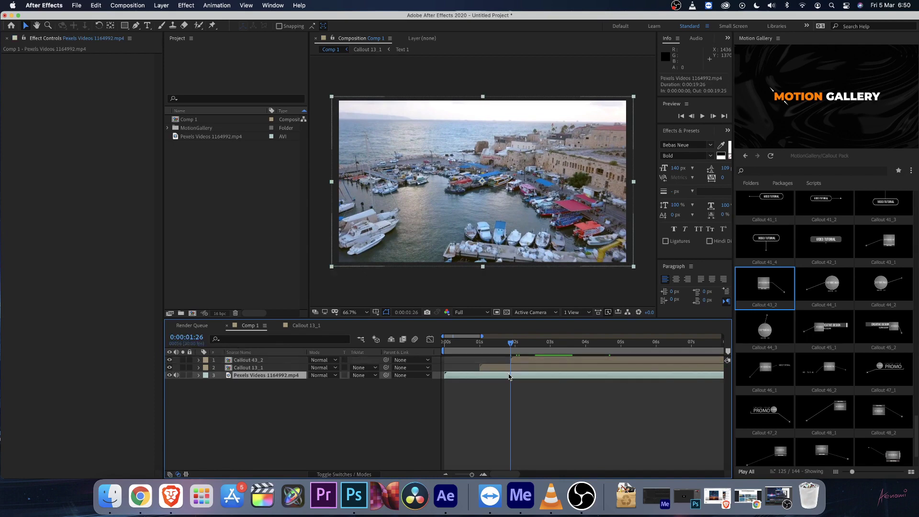
{"action": "left_click", "coordinate": [521, 361]}
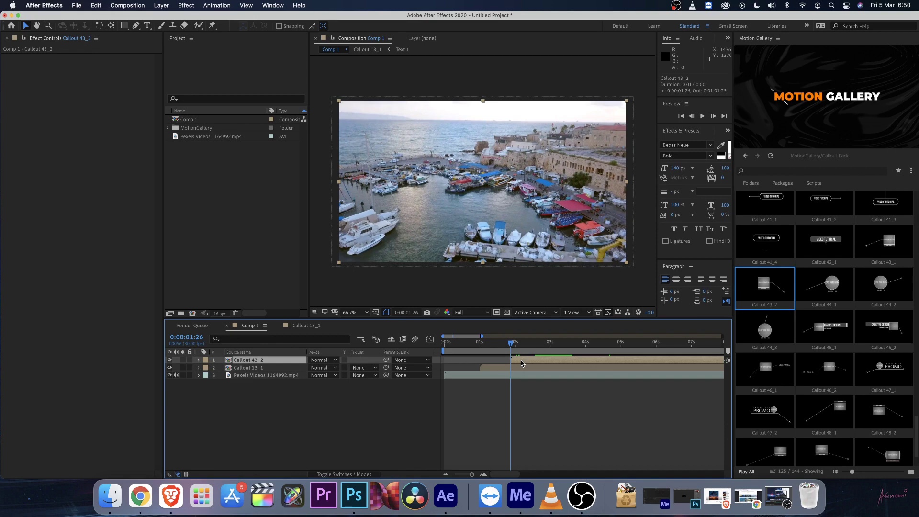
{"action": "double_click", "coordinate": [521, 360]}
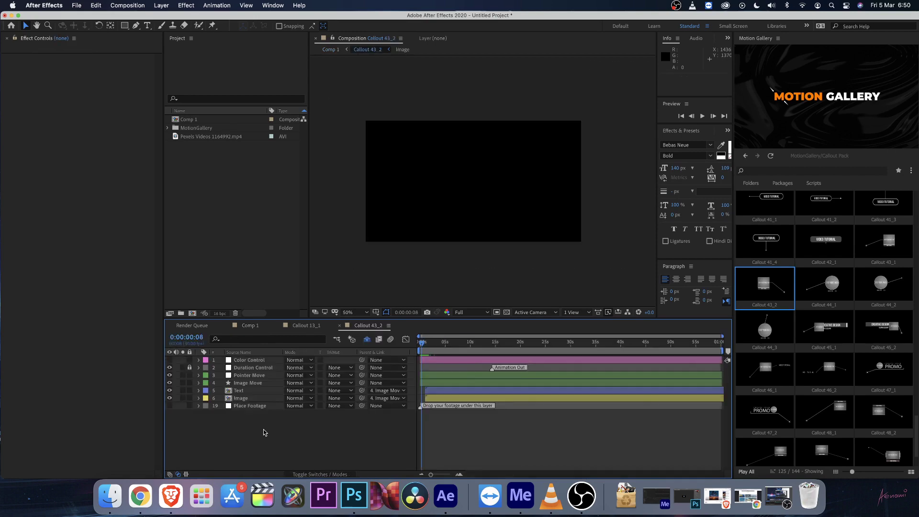
{"action": "key", "text": "super+v"}
{"action": "left_click_drag", "start_coordinate": [254, 362], "coordinate": [253, 432]}
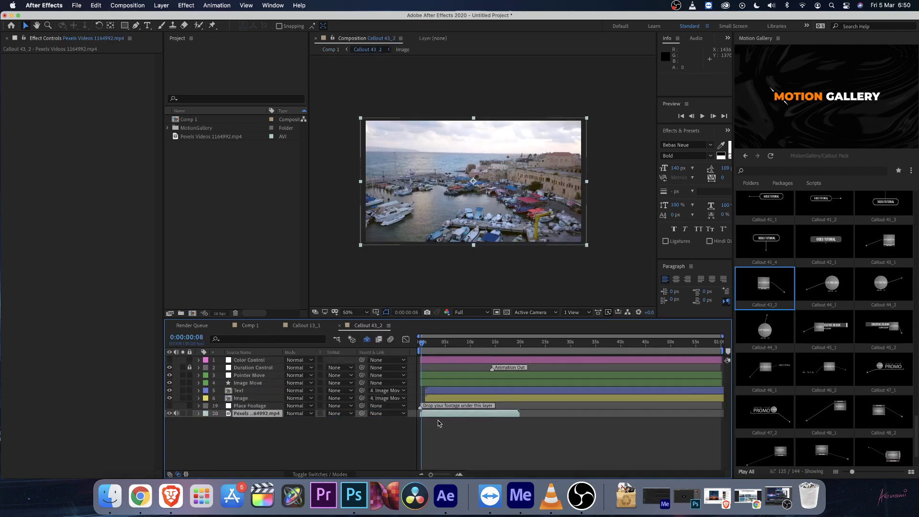
Trim the start of the footage layer in Callout 43_2 to 0:00:01:26
{"action": "key", "text": "="}
{"action": "key", "text": "="}
{"action": "scroll", "coordinate": [459, 417], "scroll_direction": "left", "scroll_amount": 1}
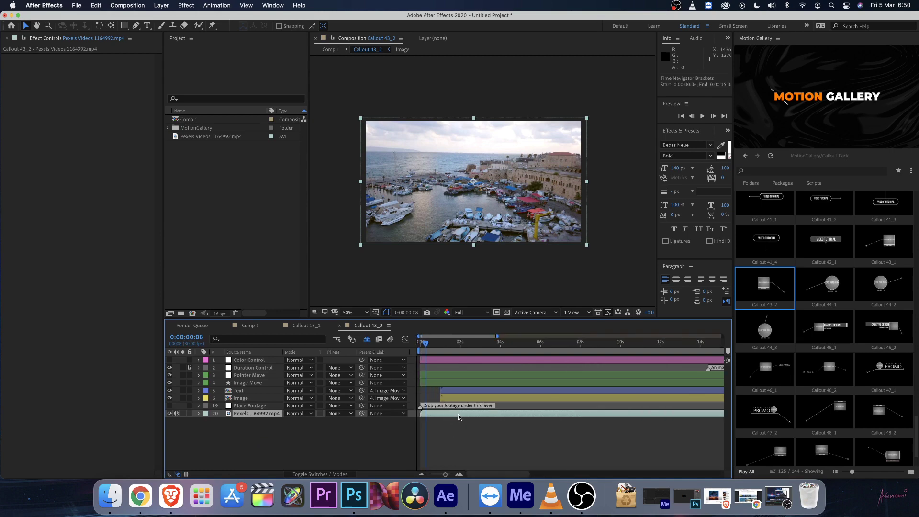
{"action": "left_click_drag", "start_coordinate": [428, 340], "coordinate": [225, 349]}
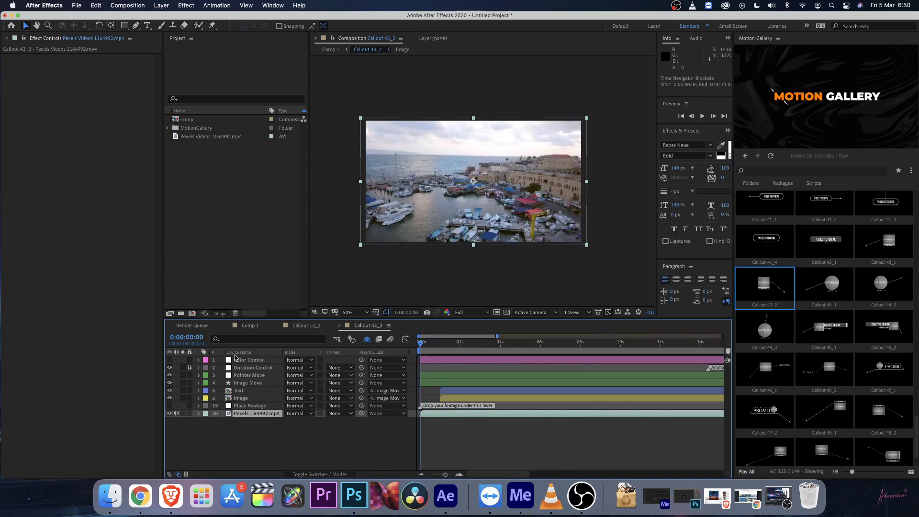
{"action": "left_click", "coordinate": [192, 336]}
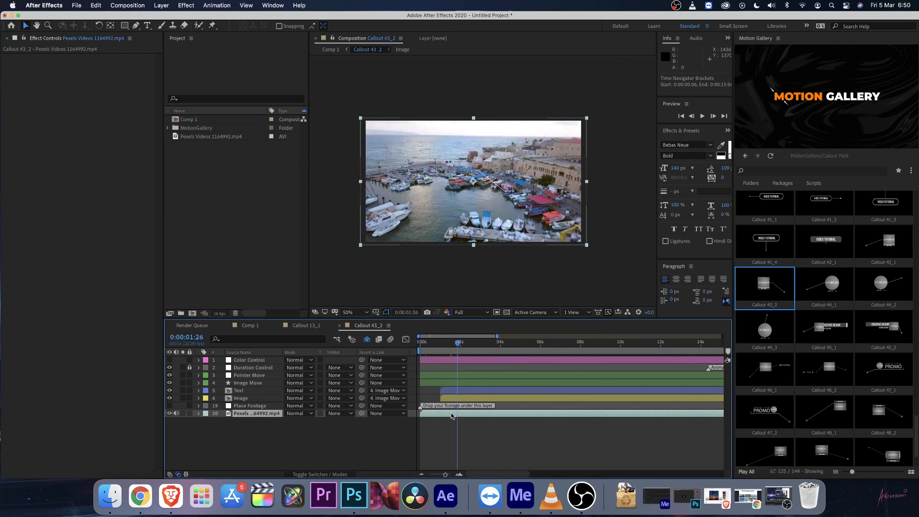
{"action": "left_click", "coordinate": [450, 415]}
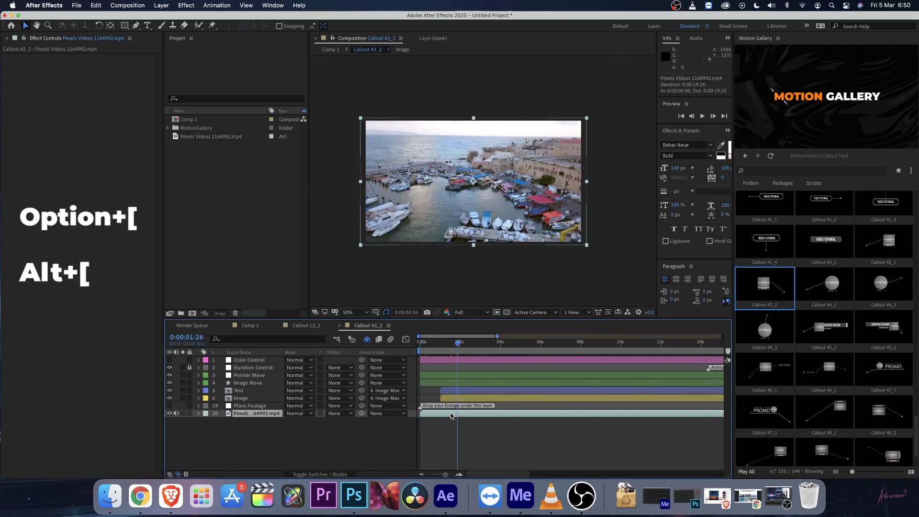
{"action": "key", "text": "alt+bracketleft"}
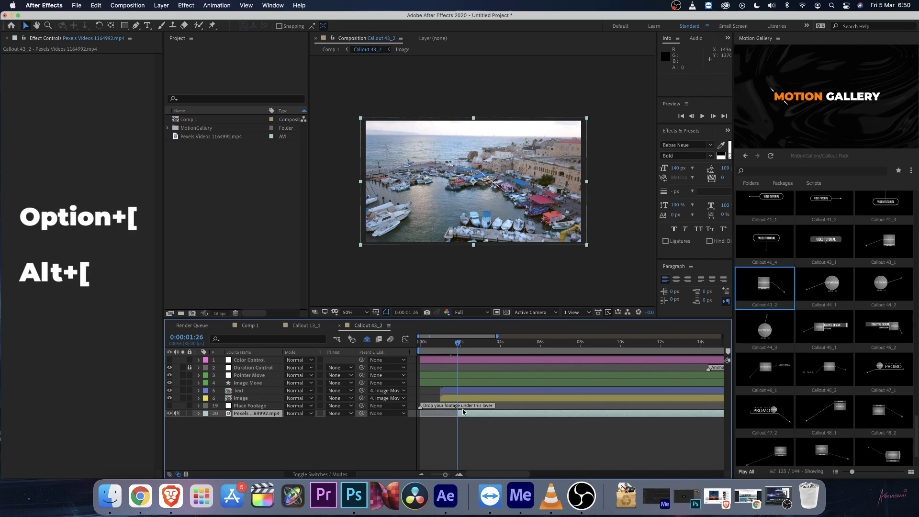
Shift the trimmed footage layer to start at 0:00:00:00 and check the callout over it
{"action": "key", "text": "Home"}
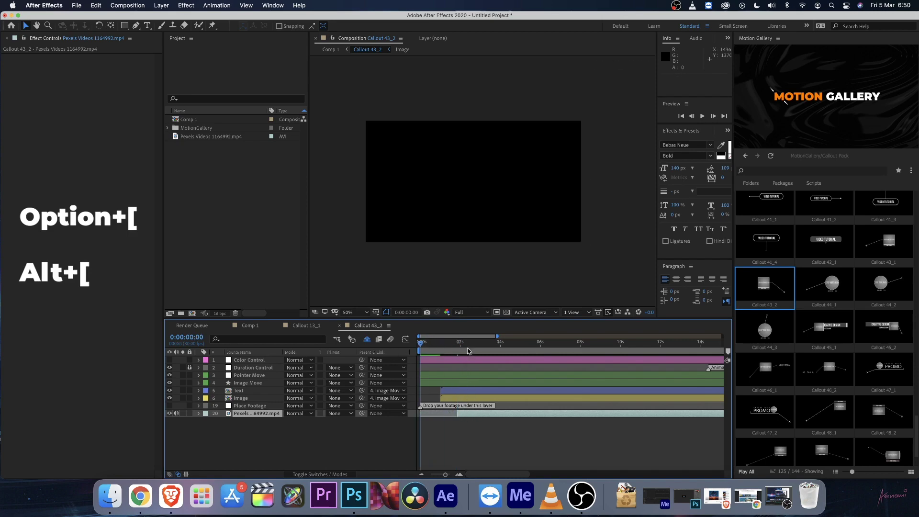
{"action": "left_click_drag", "start_coordinate": [468, 351], "coordinate": [459, 349]}
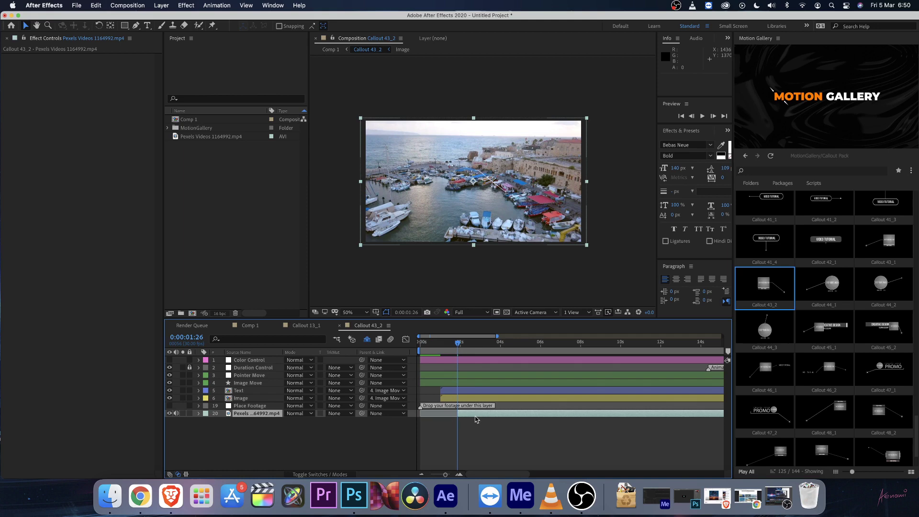
{"action": "key", "text": "Home"}
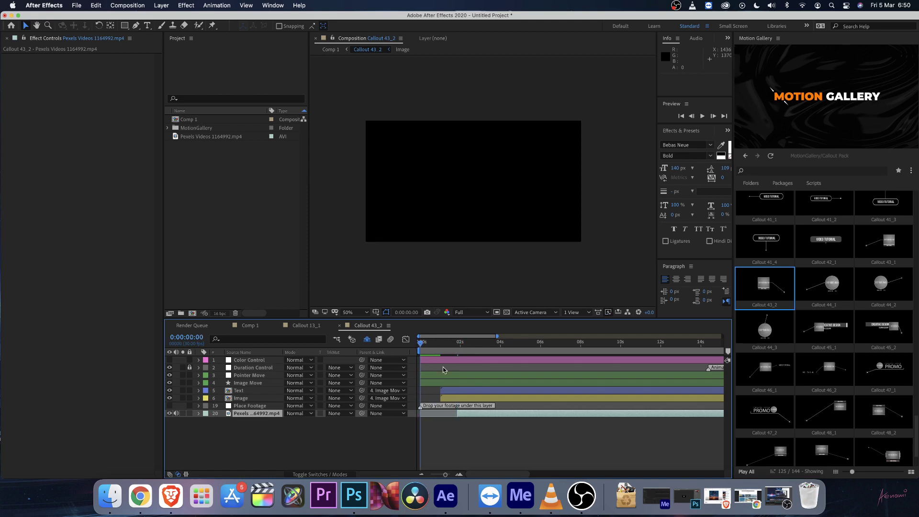
{"action": "key", "text": "bracketleft"}
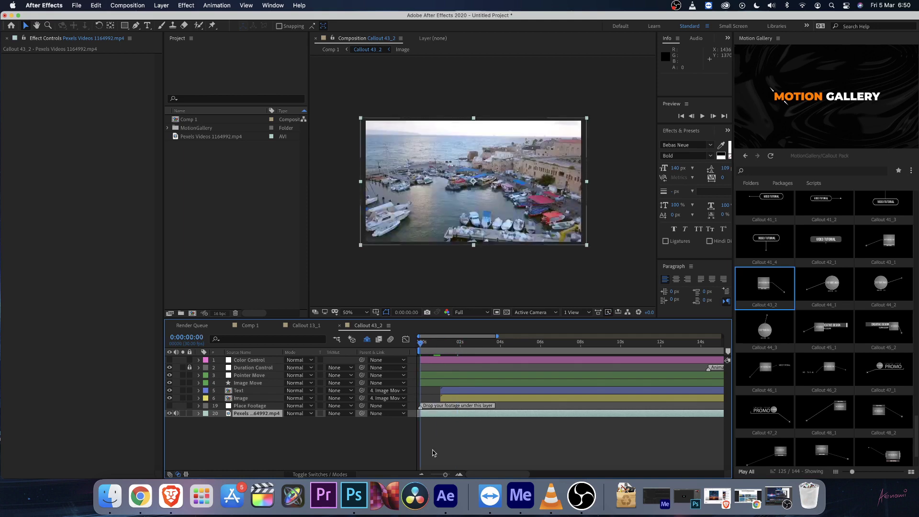
{"action": "left_click_drag", "start_coordinate": [433, 347], "coordinate": [481, 346]}
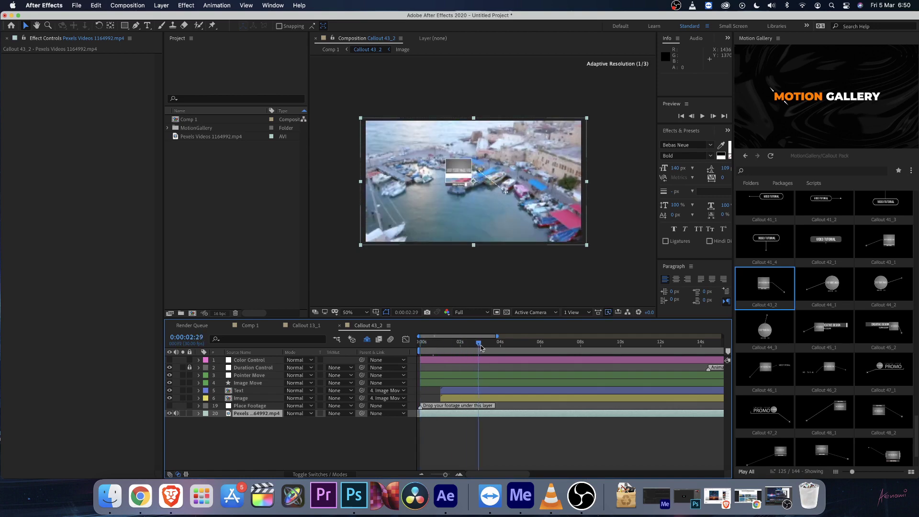
Place Pointer Move on the pink boat at about 1219, 578 and set its first Position keyframe at 0:00:00:00
{"action": "left_click", "coordinate": [256, 377]}
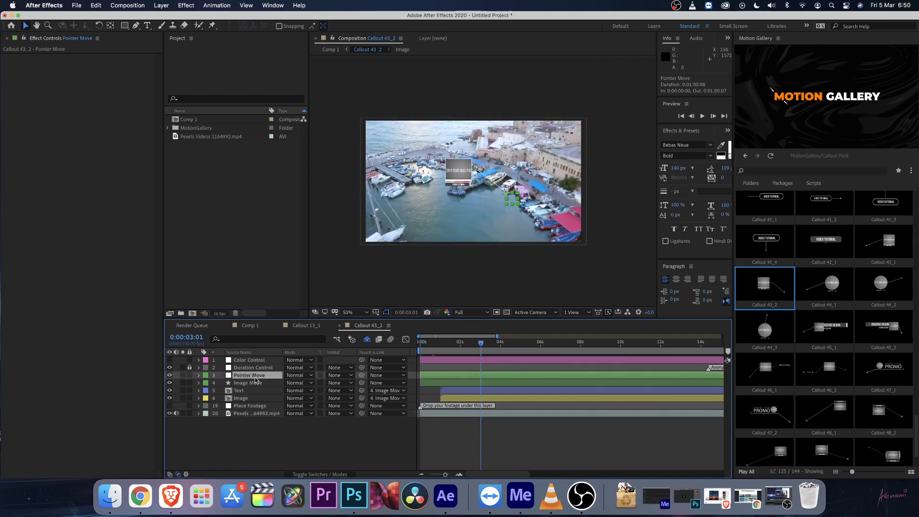
{"action": "scroll", "coordinate": [471, 234], "scroll_direction": "up", "scroll_amount": 1}
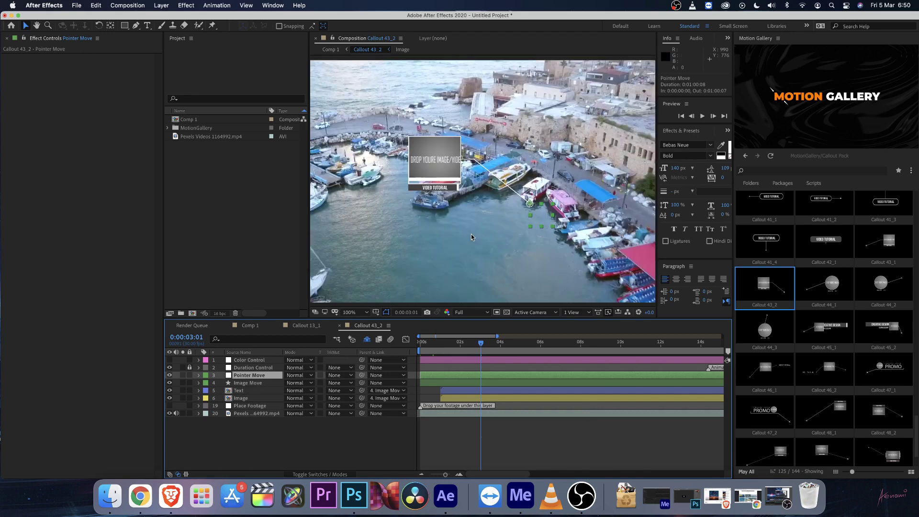
{"action": "key", "text": "Home"}
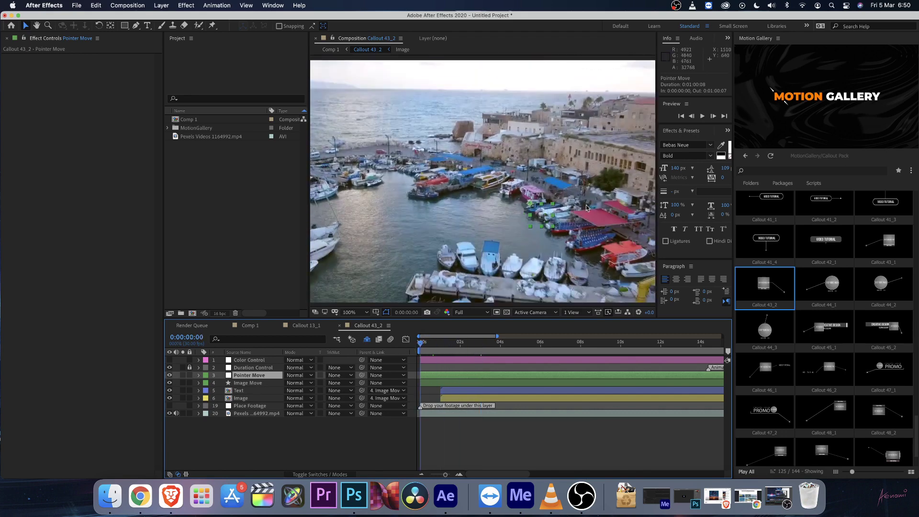
{"action": "left_click_drag", "start_coordinate": [542, 230], "coordinate": [527, 200]}
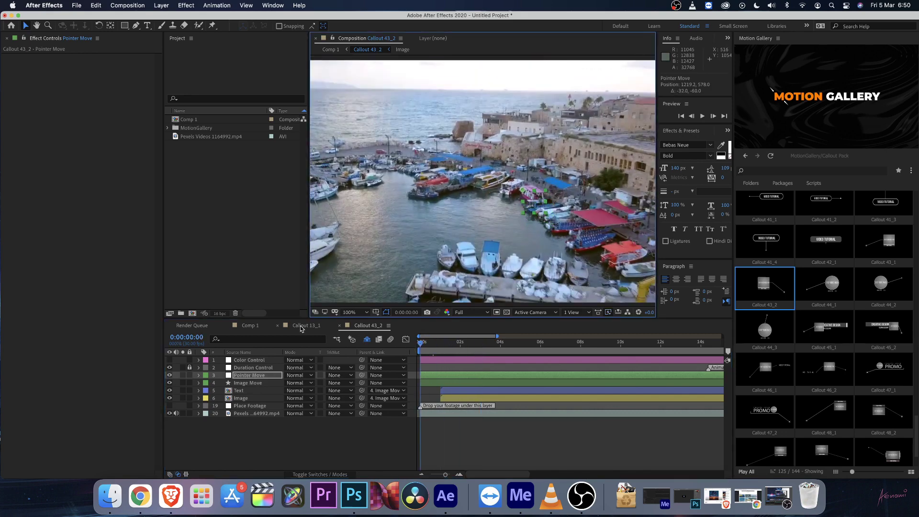
{"action": "key", "text": "p"}
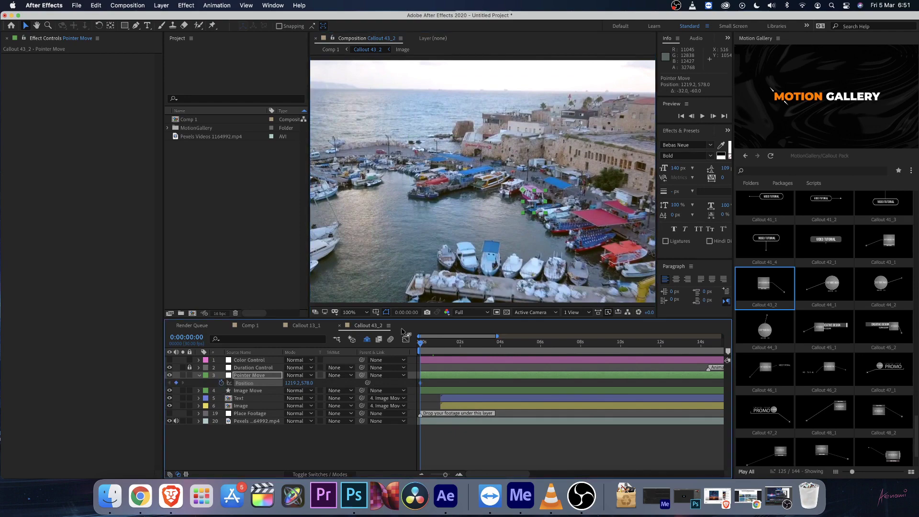
Keyframe Pointer Move's Position over the pink boat at about 1351, 592 at 0:00:03:05 and 1341, 612 at 0:00:05:15
{"action": "left_click_drag", "start_coordinate": [435, 345], "coordinate": [483, 345]}
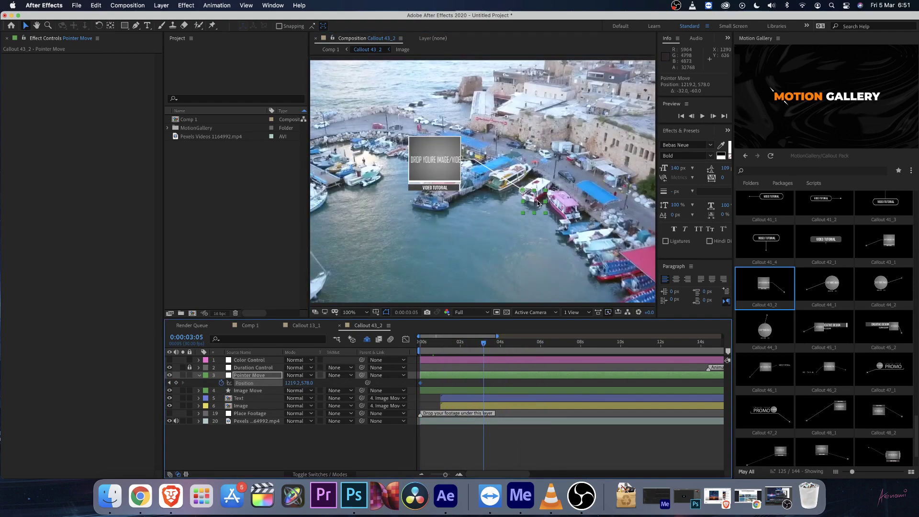
{"action": "left_click_drag", "start_coordinate": [537, 199], "coordinate": [568, 203]}
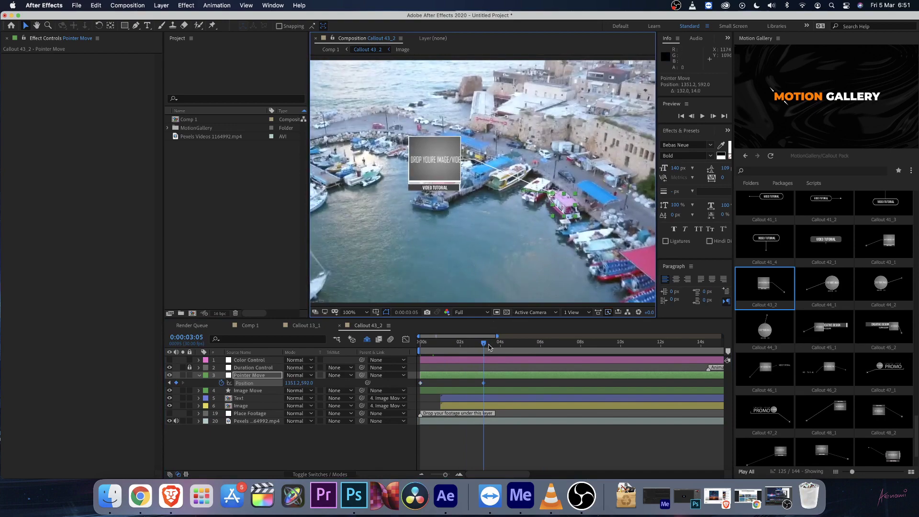
{"action": "left_click_drag", "start_coordinate": [484, 344], "coordinate": [531, 345]}
{"action": "left_click_drag", "start_coordinate": [564, 205], "coordinate": [561, 208]}
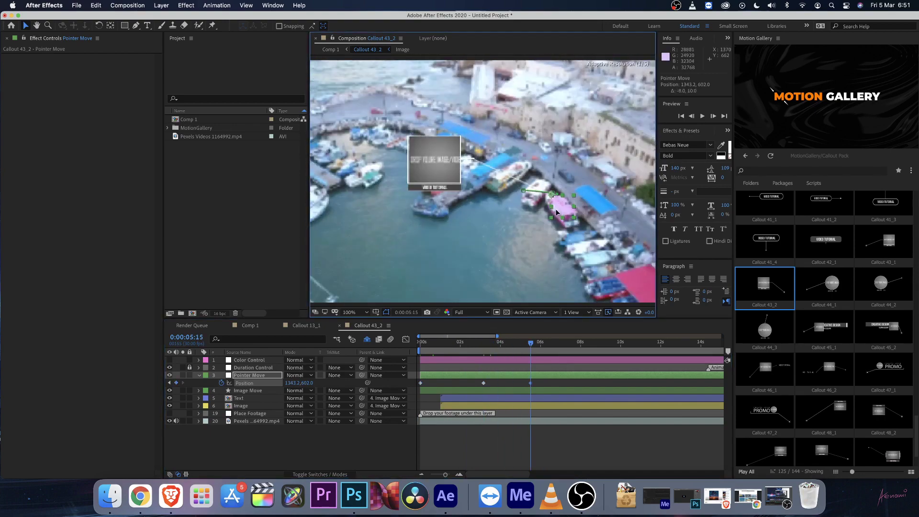
Continue the Pointer Move Position keyframes over the pink boat at 0:00:09:11 and neighbouring times, and check the motion
{"action": "left_click_drag", "start_coordinate": [532, 343], "coordinate": [608, 346]}
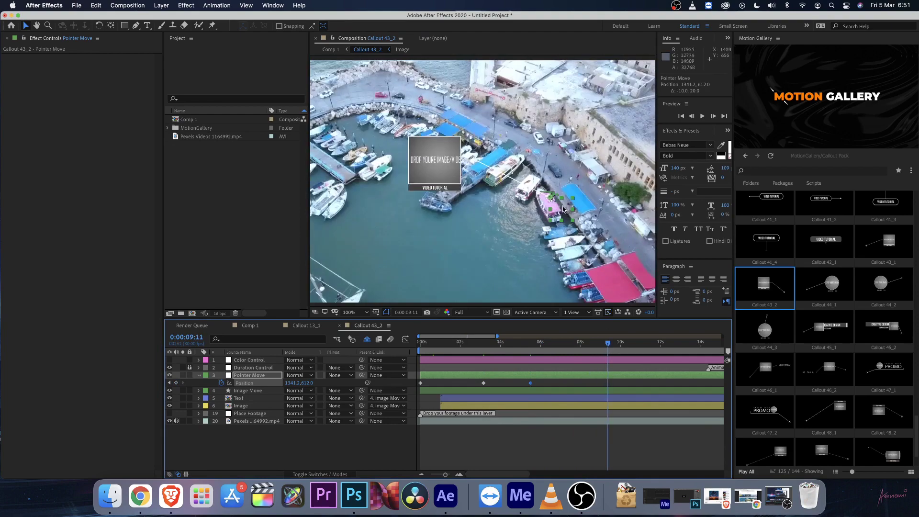
{"action": "left_click_drag", "start_coordinate": [559, 208], "coordinate": [546, 203]}
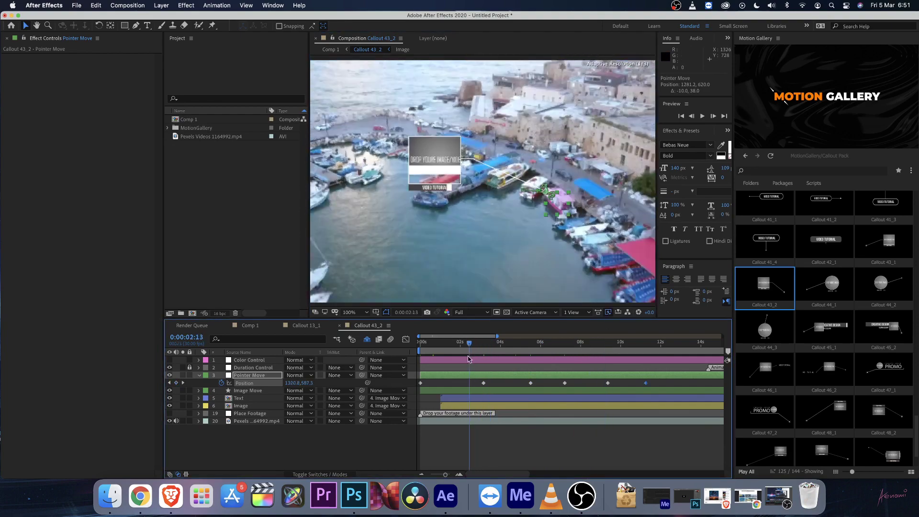
{"action": "key", "text": "space"}
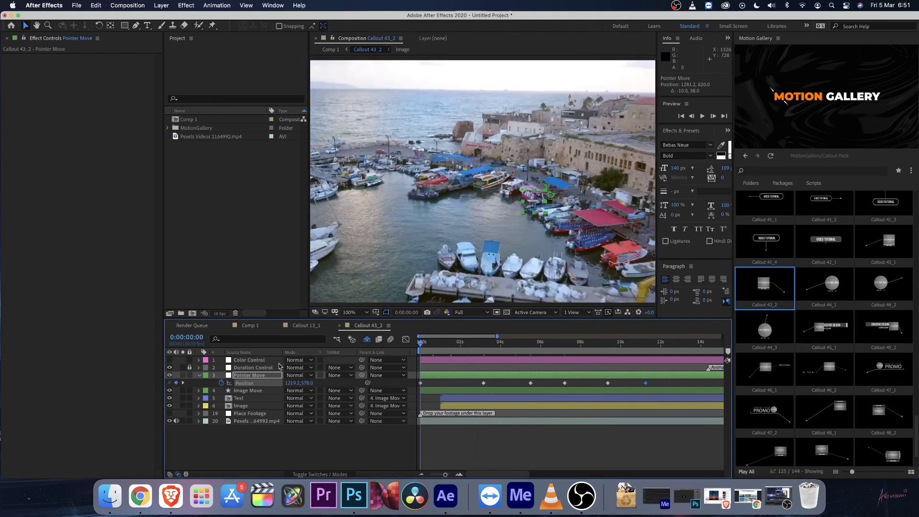
Reveal Image Move's Position and add a keyframe at 0:00:09:06 with the image box at about 1136, 683
{"action": "left_click", "coordinate": [248, 392]}
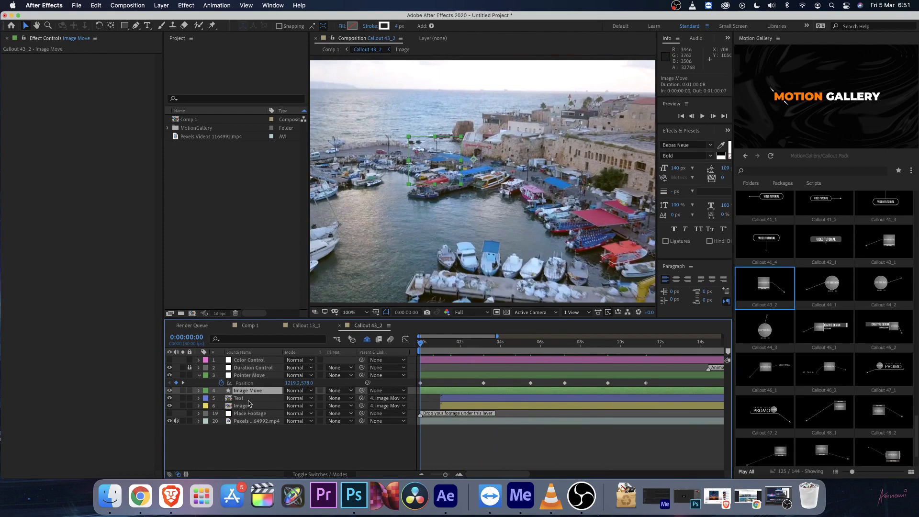
{"action": "key", "text": "p"}
{"action": "left_click_drag", "start_coordinate": [422, 342], "coordinate": [606, 350]}
{"action": "key", "text": "space"}
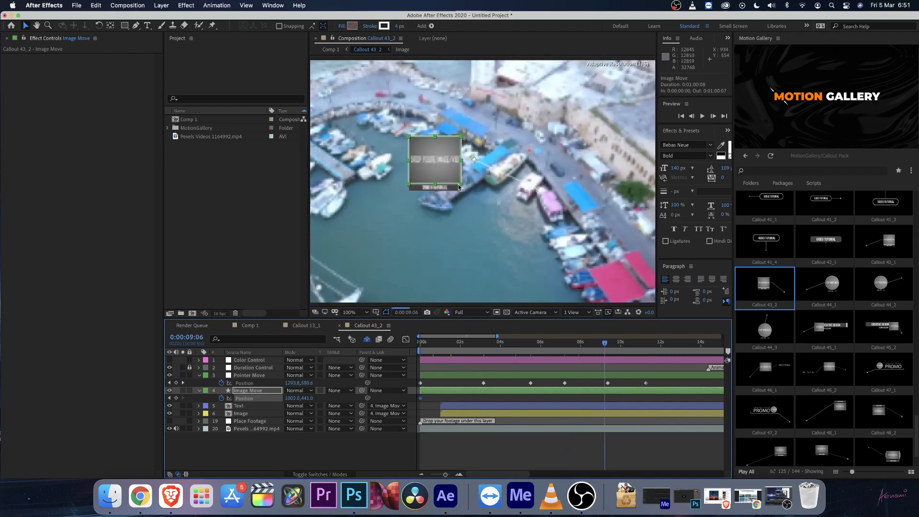
{"action": "left_click_drag", "start_coordinate": [441, 163], "coordinate": [472, 220]}
{"action": "scroll", "coordinate": [473, 220], "scroll_direction": "down", "scroll_amount": 1}
{"action": "left_click_drag", "start_coordinate": [446, 347], "coordinate": [520, 345]}
Lower Image Move over the water to about 1190, 841 at 0:00:00:00 and about 1128, 883 at 0:00:09:06
{"action": "key", "text": "Home"}
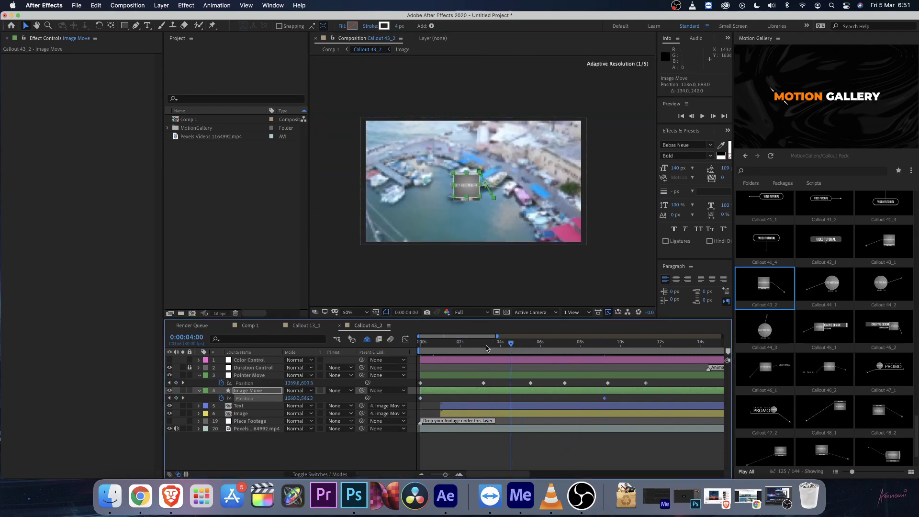
{"action": "left_click_drag", "start_coordinate": [452, 169], "coordinate": [461, 210]}
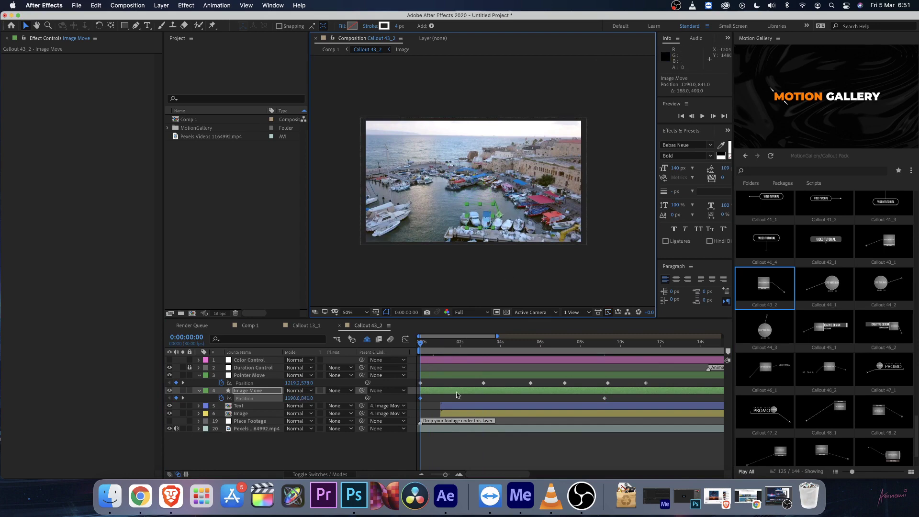
{"action": "left_click_drag", "start_coordinate": [509, 351], "coordinate": [581, 352]}
{"action": "key", "text": "j"}
{"action": "key", "text": "k"}
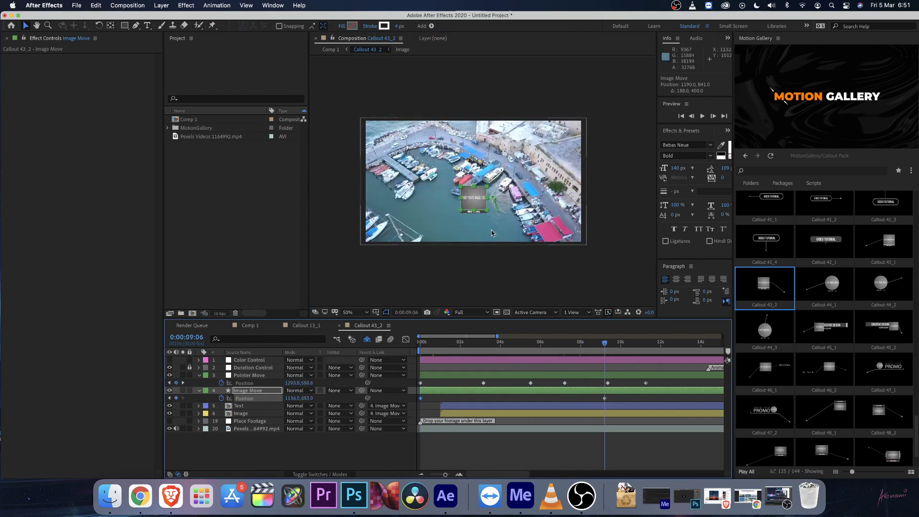
{"action": "left_click_drag", "start_coordinate": [473, 200], "coordinate": [472, 228]}
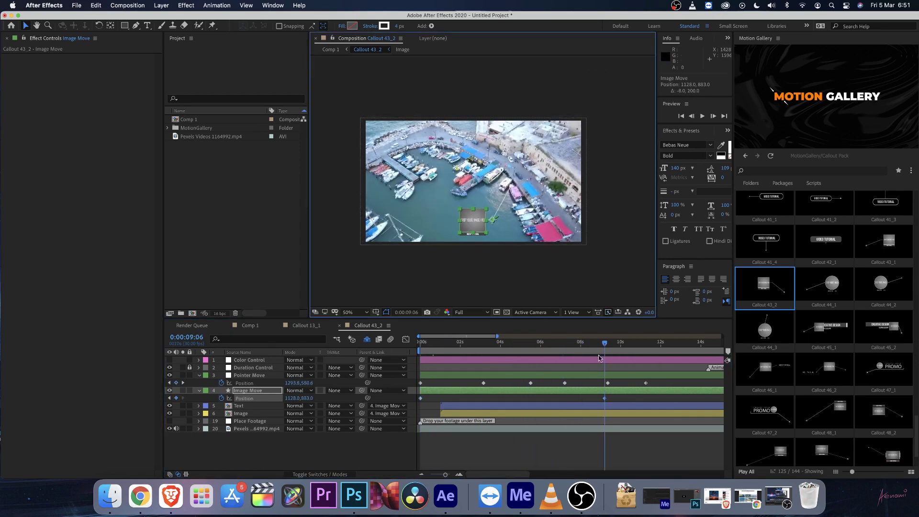
Delete the Pexels Videos 1164992.mp4 footage layer from the Callout 43_2 composition
{"action": "key", "text": "u"}
{"action": "key", "text": "w"}
{"action": "left_click_drag", "start_coordinate": [604, 346], "coordinate": [539, 353]}
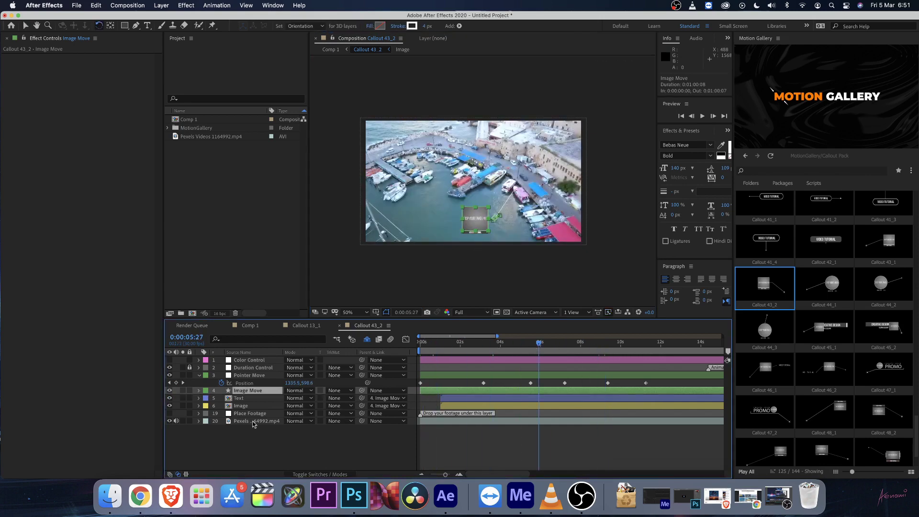
{"action": "left_click", "coordinate": [269, 415]}
{"action": "left_click", "coordinate": [259, 421]}
{"action": "key", "text": "Delete"}
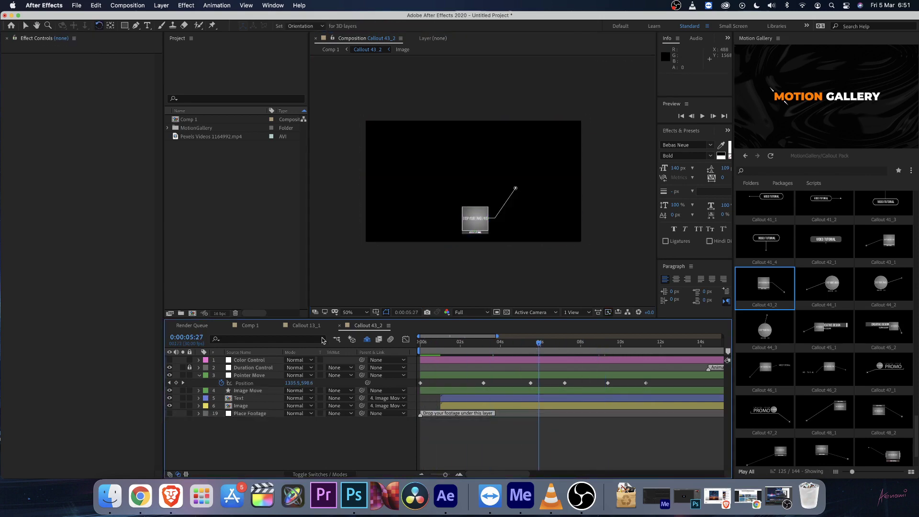
Preview both callouts over the footage in Comp 1 and check how Callout 43_2 follows the pink boat
{"action": "left_click", "coordinate": [255, 326]}
{"action": "mouse_move", "coordinate": [462, 343]}
{"action": "left_mouse_down"}
{"action": "mouse_move", "coordinate": [496, 343]}
{"action": "mouse_move", "coordinate": [475, 346]}
{"action": "left_mouse_up"}
{"action": "key", "text": "space"}
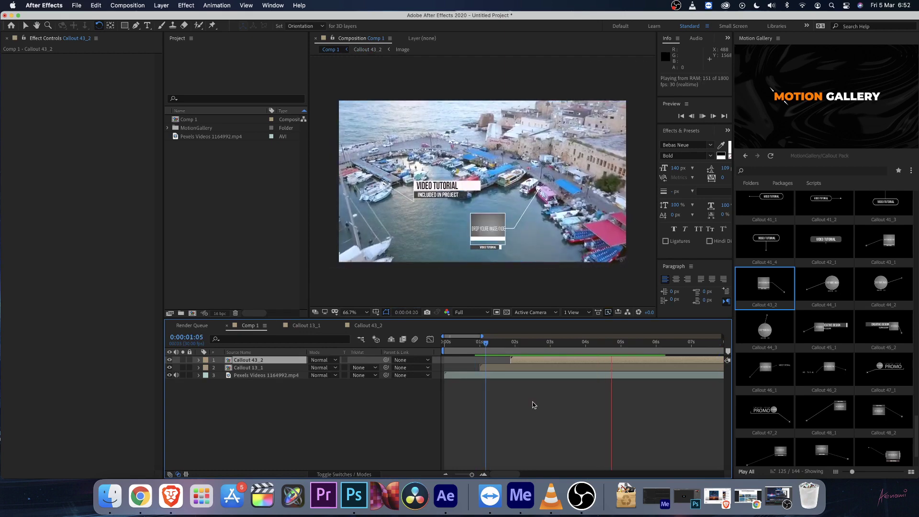
{"action": "key", "text": "space"}
{"action": "left_click", "coordinate": [562, 346]}
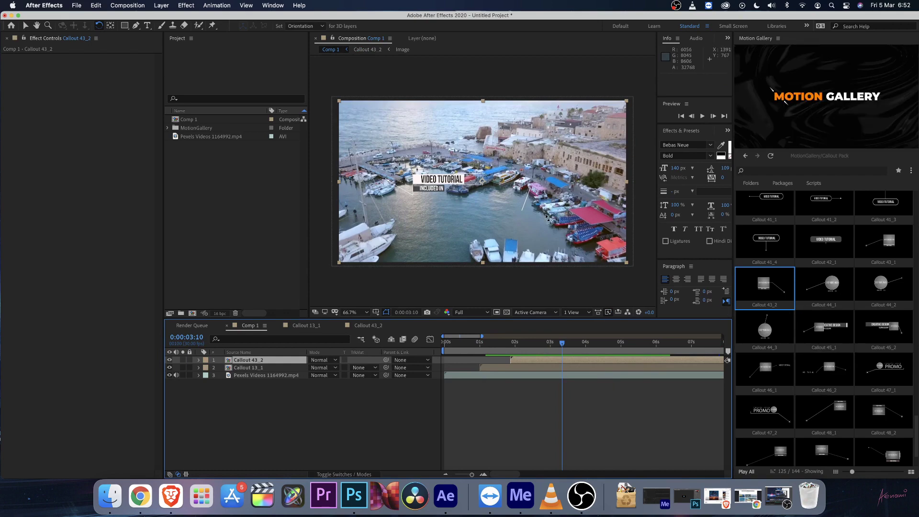
{"action": "left_click_drag", "start_coordinate": [532, 346], "coordinate": [589, 348]}
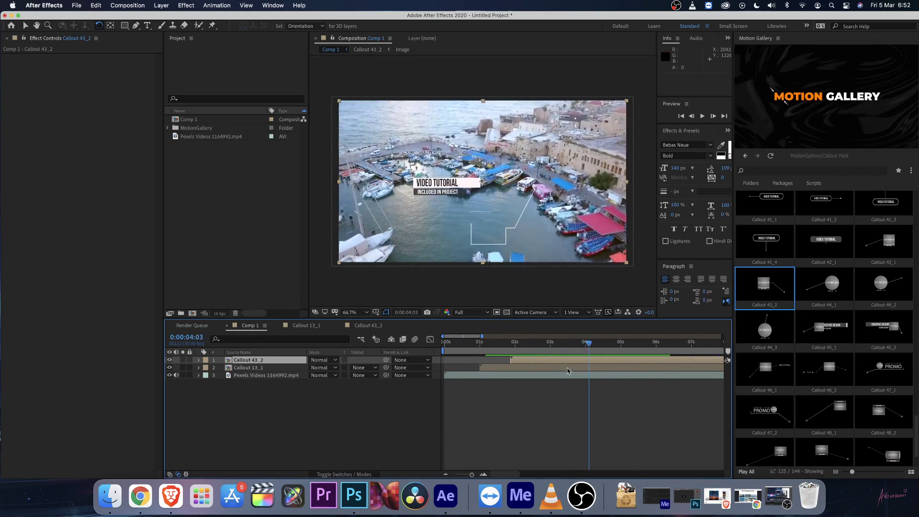
{"action": "left_click", "coordinate": [710, 343]}
Move the Animation Out marker on Callout 43_2's Duration Control layer to 0:00:06:00 and preview the exit animation
{"action": "double_click", "coordinate": [516, 363]}
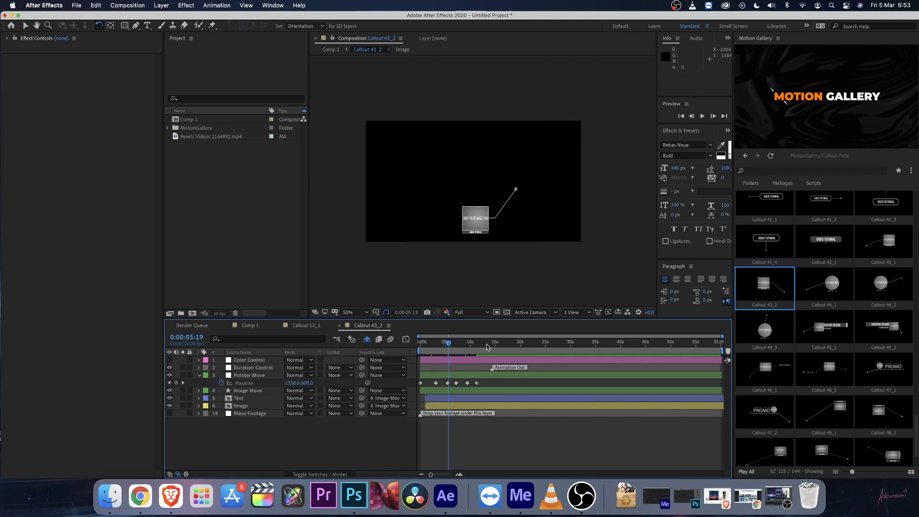
{"action": "left_click_drag", "start_coordinate": [485, 343], "coordinate": [539, 344]}
{"action": "key", "text": "equal"}
{"action": "key", "text": "equal"}
{"action": "scroll", "coordinate": [489, 363], "scroll_direction": "left", "scroll_amount": 5}
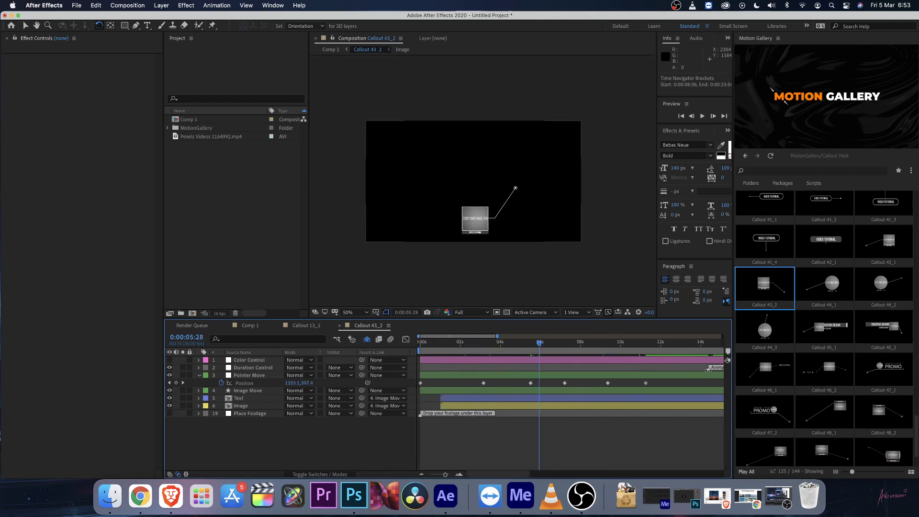
{"action": "left_click_drag", "start_coordinate": [708, 368], "coordinate": [540, 368]}
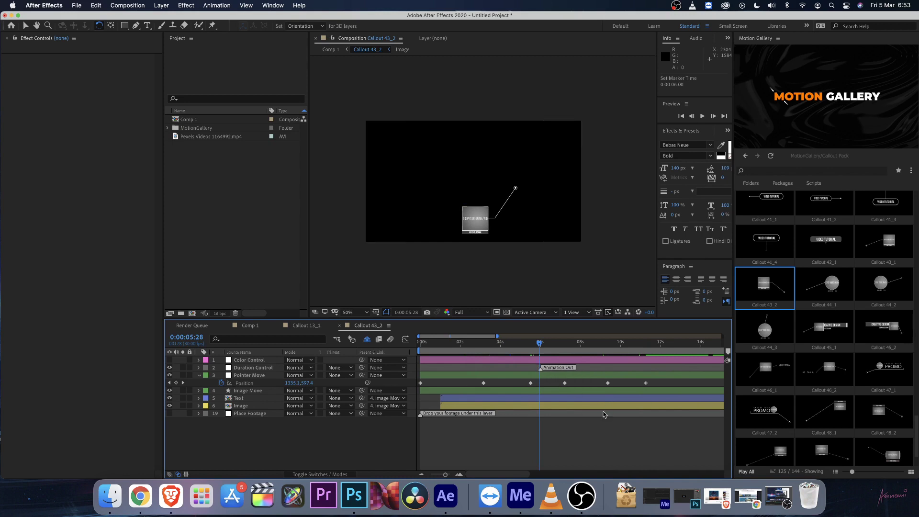
{"action": "key", "text": "space"}
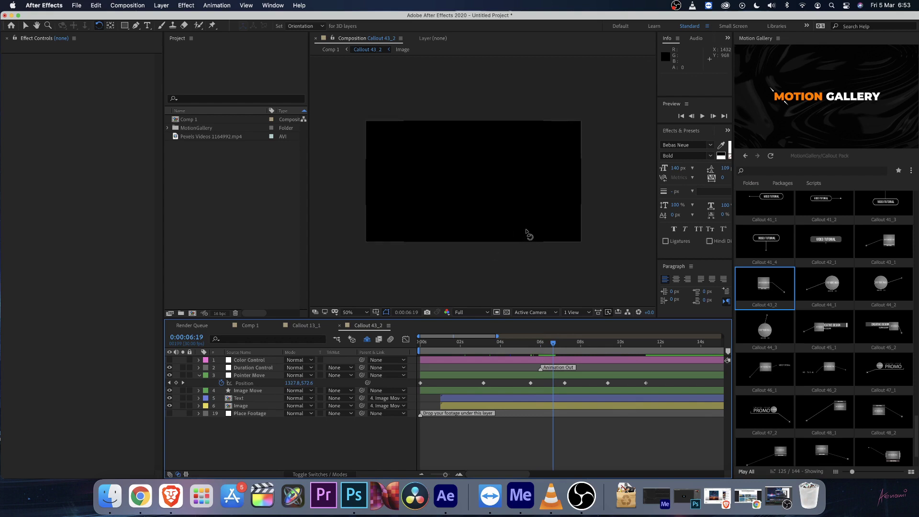
Unlock the Duration Control layer to view its Transform effect settings, and lock it again
{"action": "left_click", "coordinate": [27, 26]}
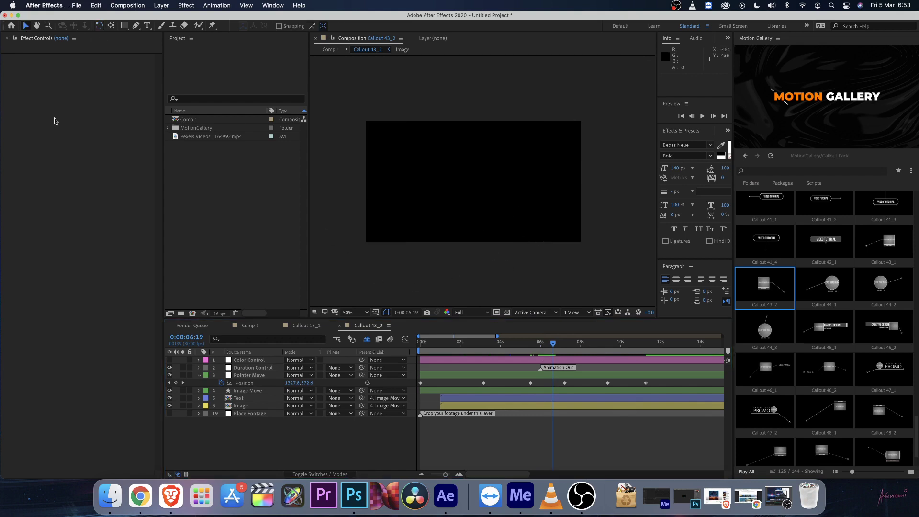
{"action": "left_click", "coordinate": [181, 369]}
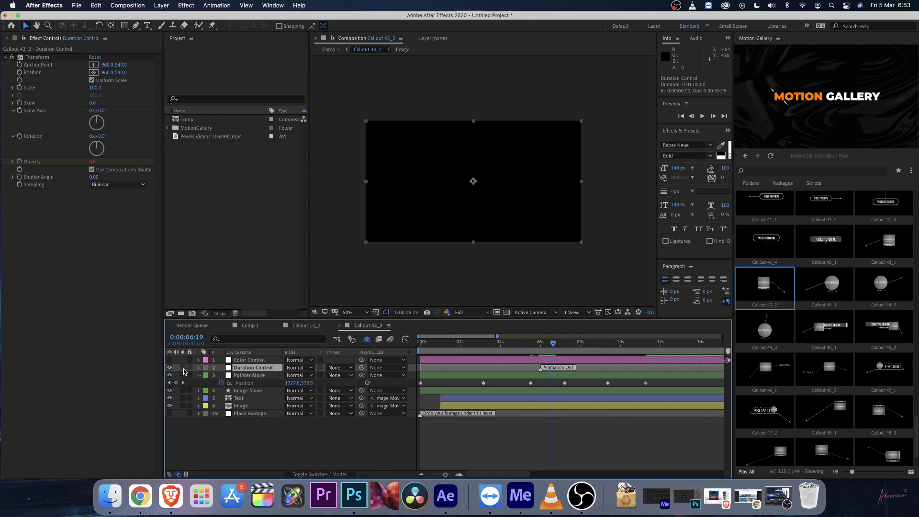
{"action": "left_click", "coordinate": [190, 368]}
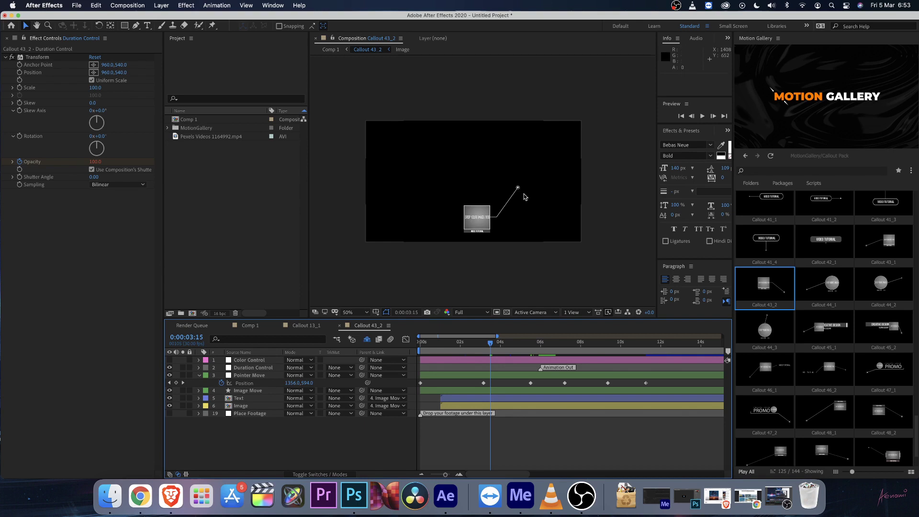
{"action": "left_click", "coordinate": [190, 367]}
Try moving the image box at 0:00:03:15 up to about 746, 497
{"action": "left_click_drag", "start_coordinate": [476, 221], "coordinate": [428, 186]}
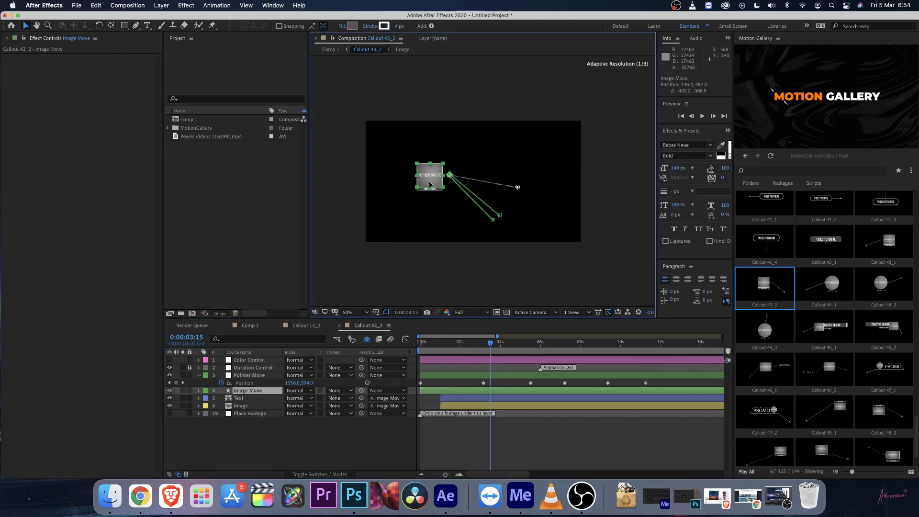
{"action": "left_click", "coordinate": [519, 188]}
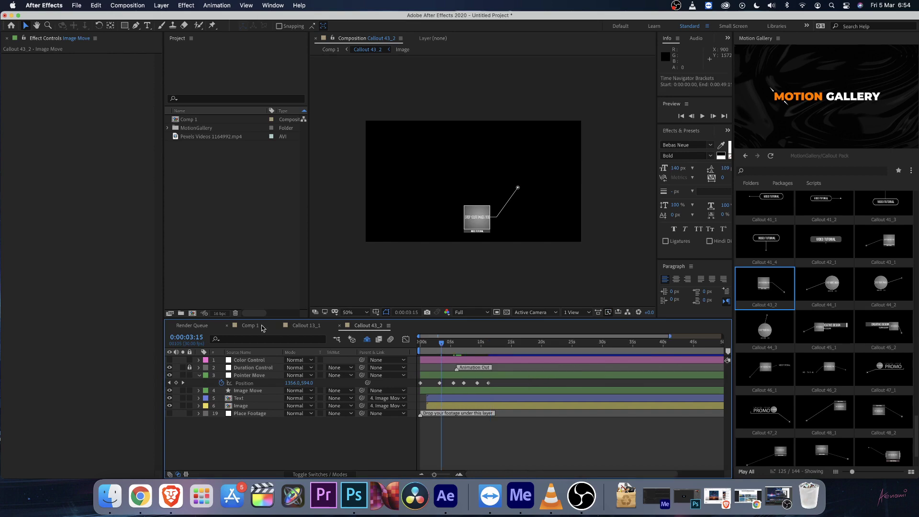
Check where the Callout 43_2 animation ends and trim the end of its layer in Comp 1 to 0:00:08:09
{"action": "left_click", "coordinate": [262, 326]}
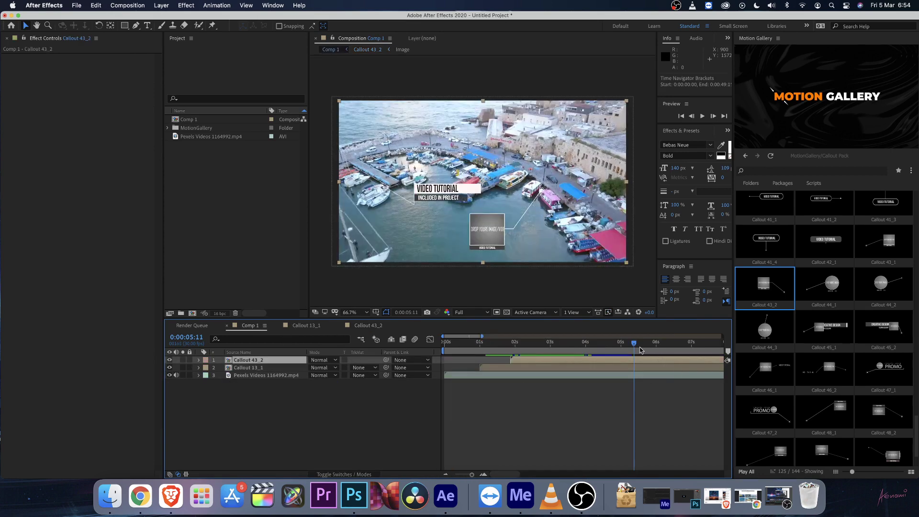
{"action": "left_click_drag", "start_coordinate": [640, 348], "coordinate": [653, 346]}
{"action": "scroll", "coordinate": [648, 347], "scroll_direction": "down", "scroll_amount": 3}
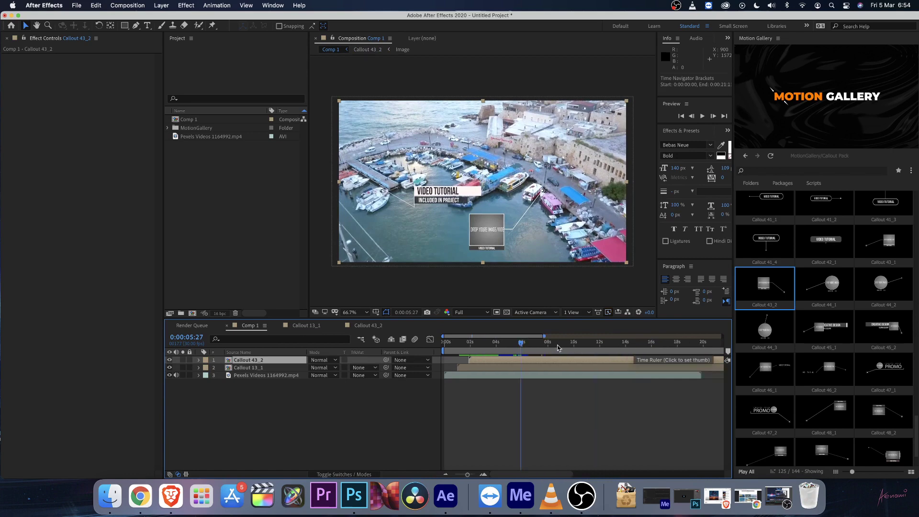
{"action": "double_click", "coordinate": [533, 361]}
{"action": "left_click_drag", "start_coordinate": [454, 345], "coordinate": [456, 345]}
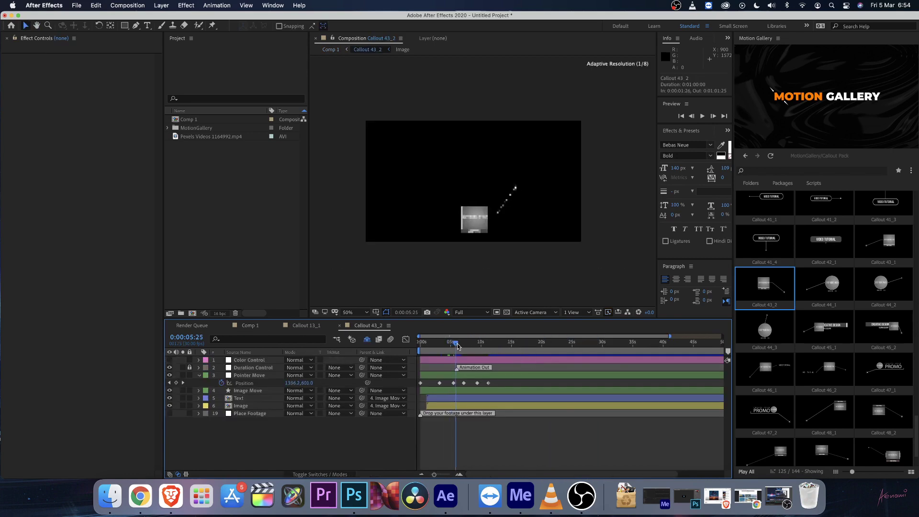
{"action": "left_click", "coordinate": [254, 325]}
{"action": "key", "text": "space"}
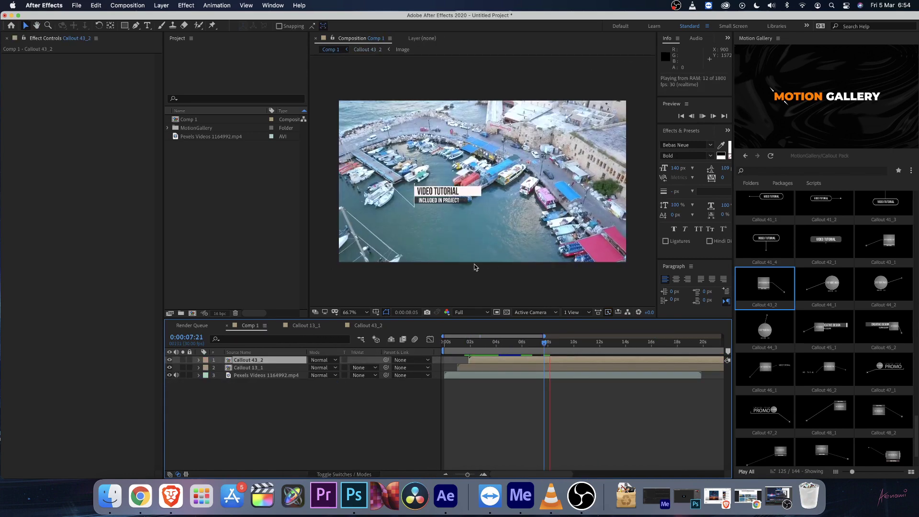
{"action": "key", "text": "space"}
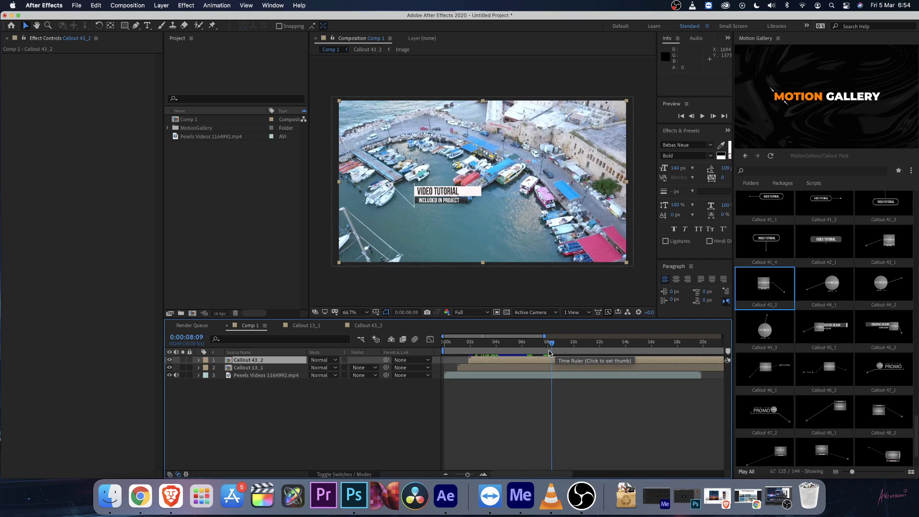
{"action": "key", "text": "alt+]"}
Open Callout 43_2 at 0:00:03:02 and view the Color Control layer's colour and pointer settings
{"action": "left_click", "coordinate": [507, 349]}
{"action": "double_click", "coordinate": [507, 360]}
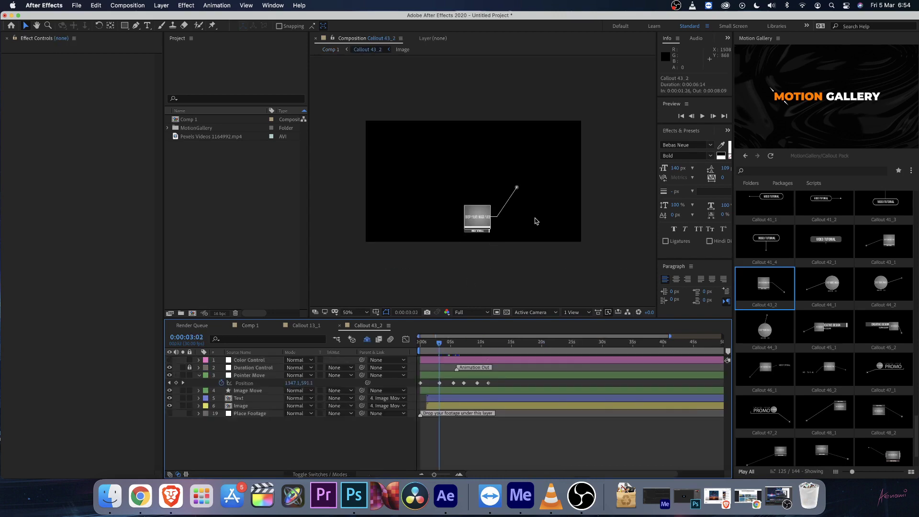
{"action": "key", "text": "period"}
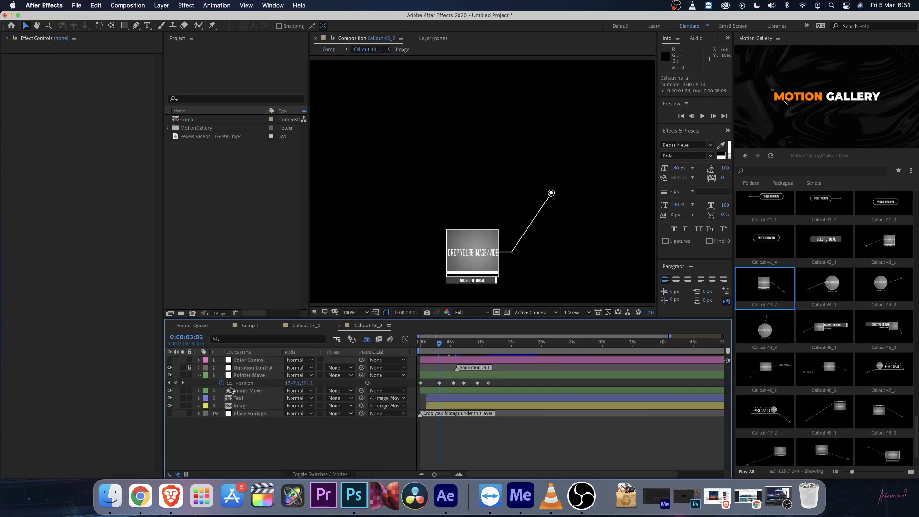
{"action": "left_click", "coordinate": [250, 361]}
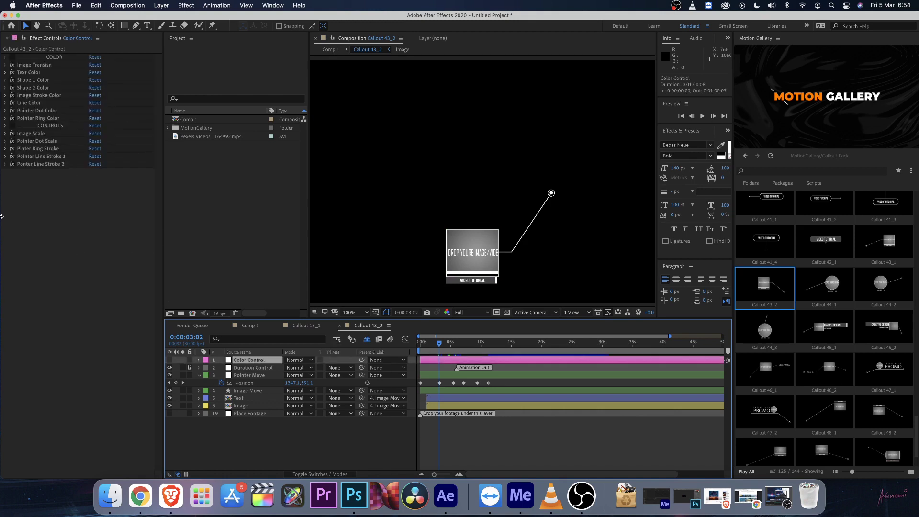
{"action": "left_click", "coordinate": [202, 457]}
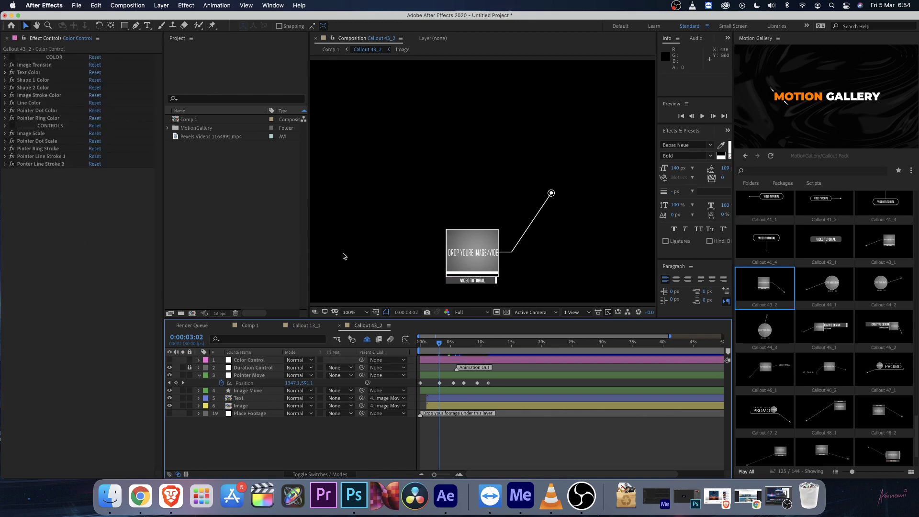
Replace the placeholder Image 1.jpg in the Image composition of Callout 43_2 with Pexels Videos 1164992.mp4
{"action": "right_click", "coordinate": [212, 229]}
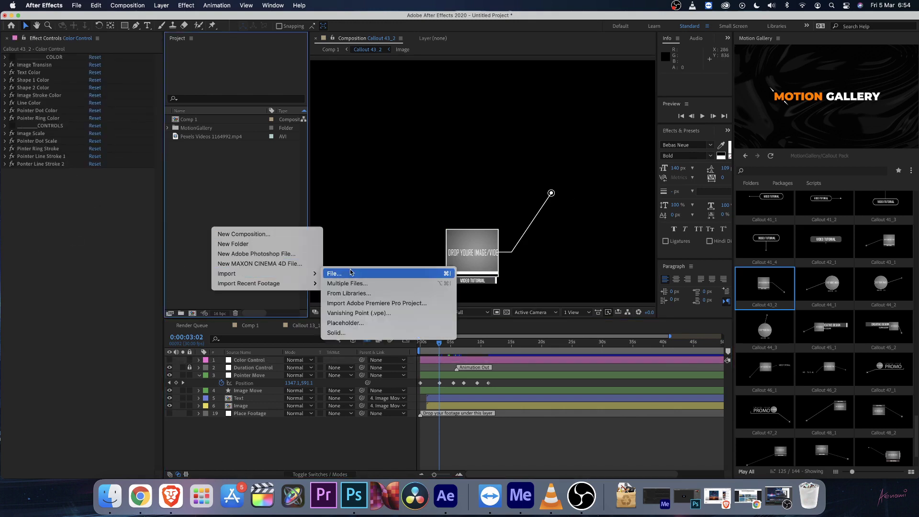
{"action": "left_click", "coordinate": [245, 174]}
{"action": "left_click", "coordinate": [212, 137]}
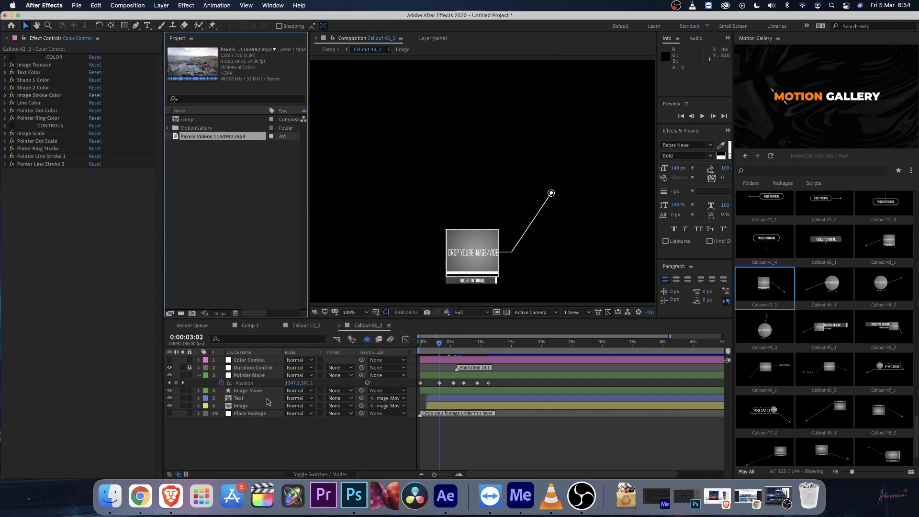
{"action": "left_click", "coordinate": [242, 407]}
{"action": "double_click", "coordinate": [241, 407]}
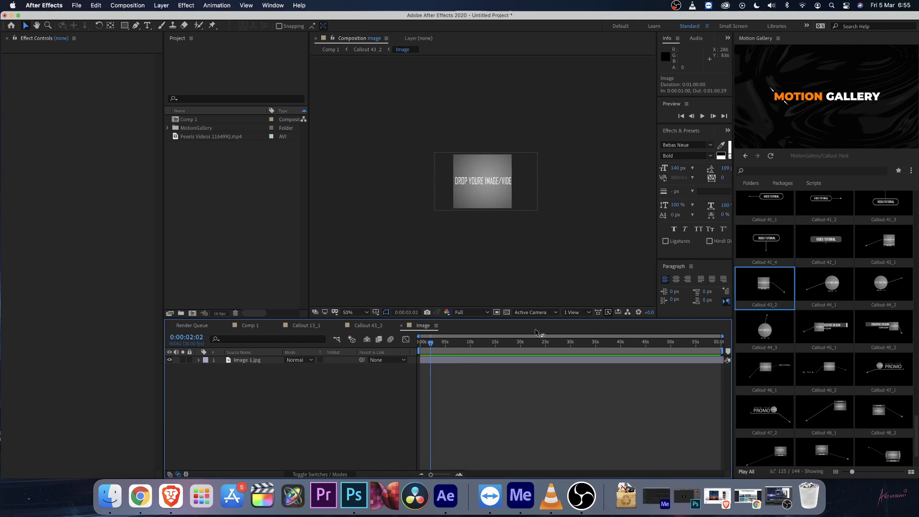
{"action": "left_click", "coordinate": [515, 179]}
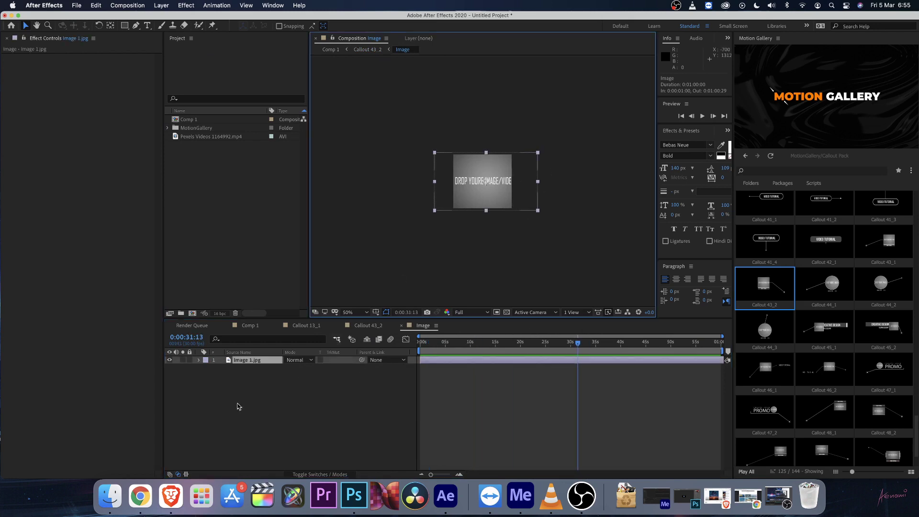
{"action": "left_click", "coordinate": [249, 367]}
{"action": "key", "text": "Delete"}
{"action": "left_click_drag", "start_coordinate": [211, 136], "coordinate": [254, 376]}
{"action": "left_click", "coordinate": [448, 343]}
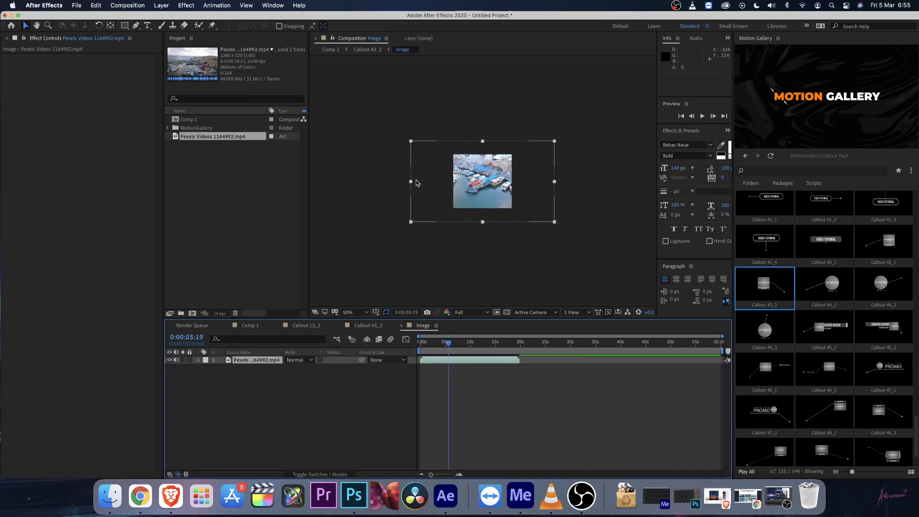
Scale the boat video down to 68% in the Image composition and preview it in Callout 43_2
{"action": "left_click_drag", "start_coordinate": [417, 183], "coordinate": [435, 179]}
{"action": "key", "text": "period"}
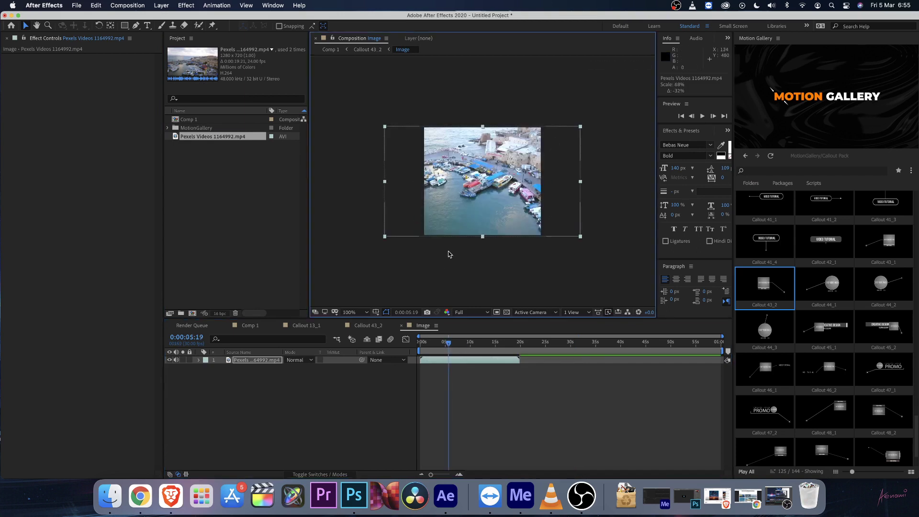
{"action": "left_click", "coordinate": [402, 326]}
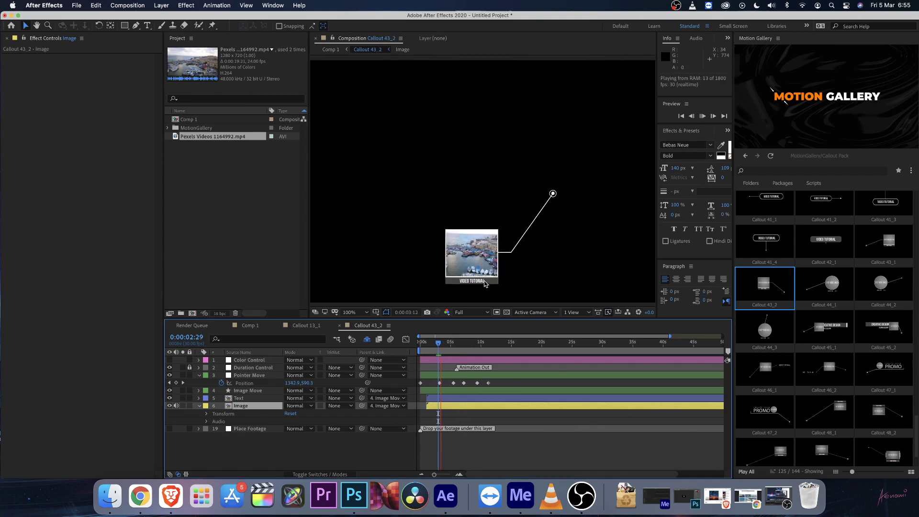
{"action": "key", "text": "space"}
{"action": "left_click_drag", "start_coordinate": [441, 344], "coordinate": [456, 345]}
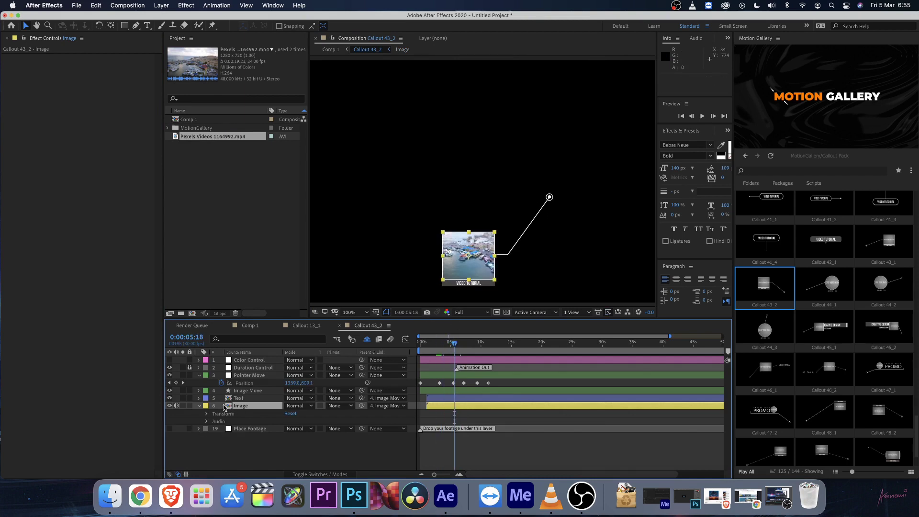
Change the caption in the Text composition of Callout 43_2 to TYPE TEXT and return to the callout
{"action": "double_click", "coordinate": [238, 398]}
{"action": "key", "text": "Home"}
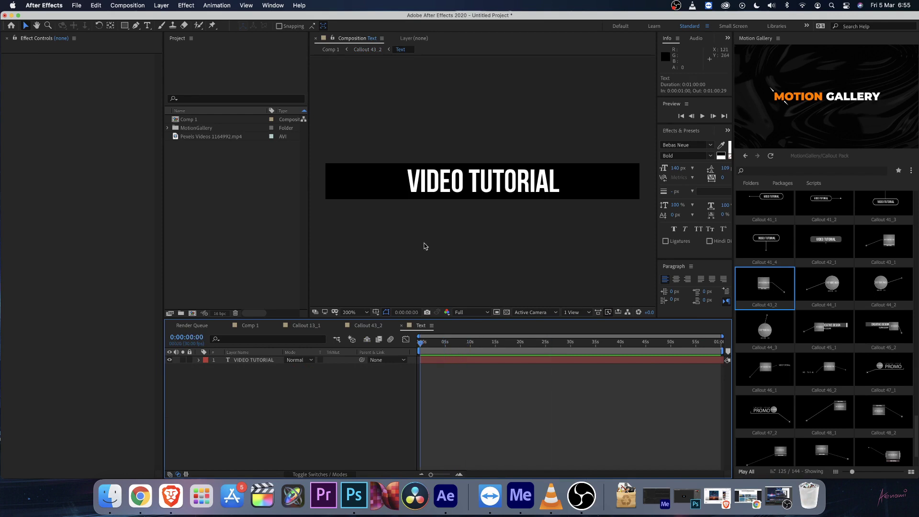
{"action": "double_click", "coordinate": [483, 178]}
{"action": "type", "text": "TYPE TEXT"}
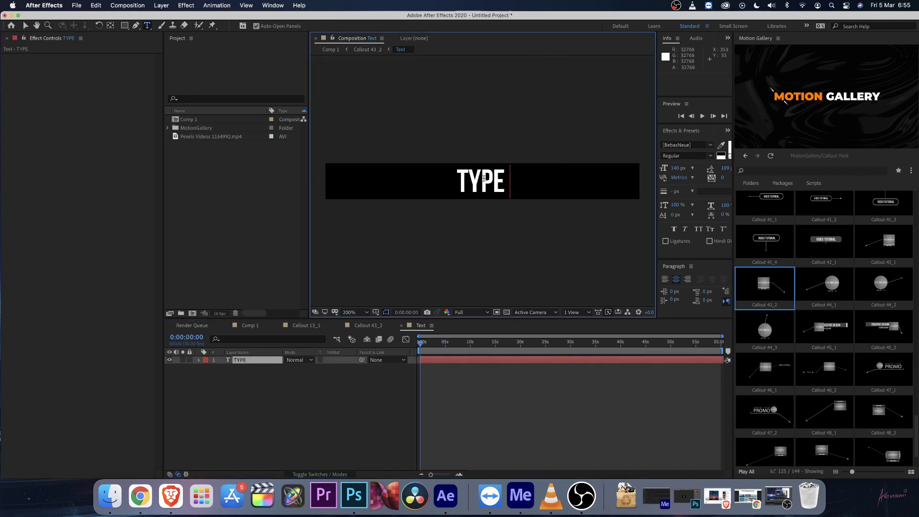
{"action": "key", "text": "Escape"}
{"action": "key", "text": "v"}
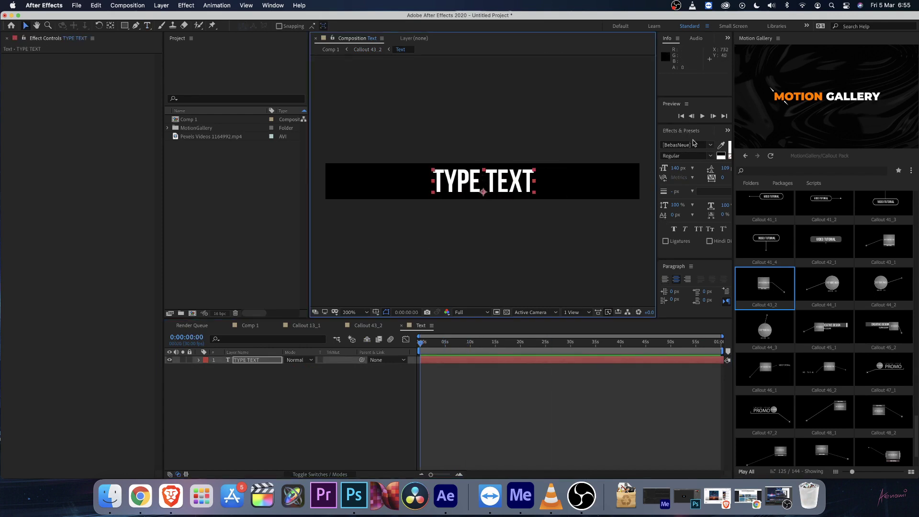
{"action": "left_click", "coordinate": [402, 326]}
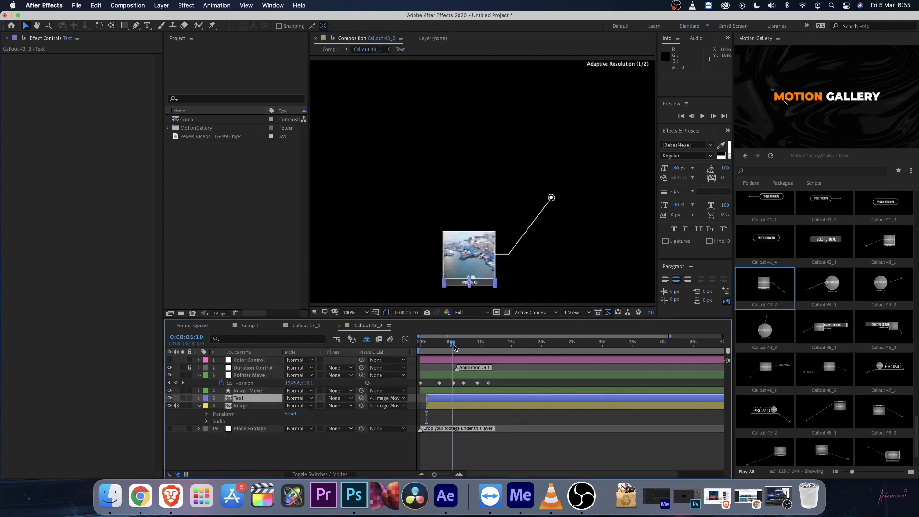
Close Callout 43_2, go to 0:00:03:10 in Callout 13_1, and view its Text 1 composition
{"action": "key", "text": "super+w"}
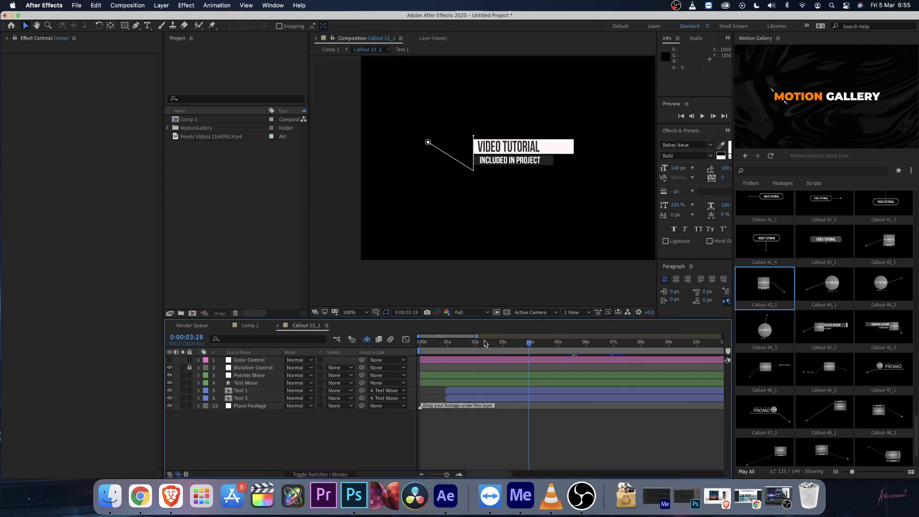
{"action": "left_click_drag", "start_coordinate": [491, 343], "coordinate": [512, 343]}
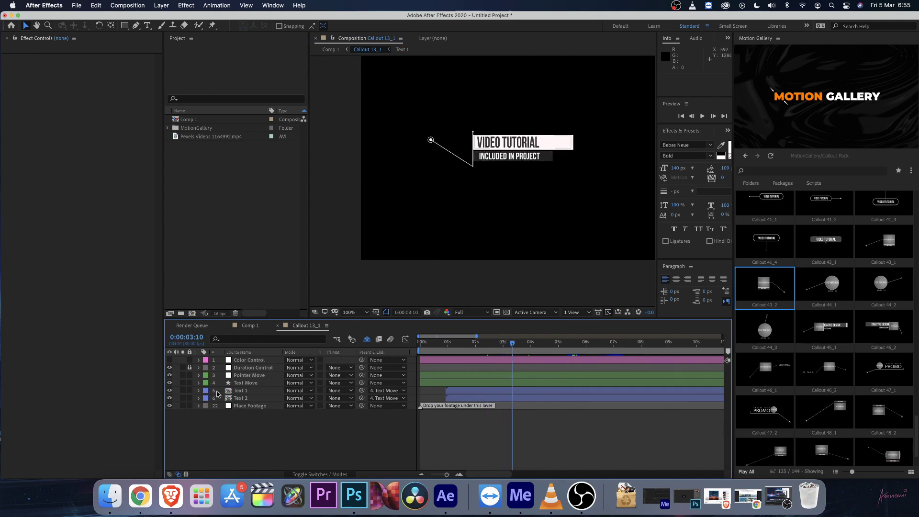
{"action": "double_click", "coordinate": [246, 394]}
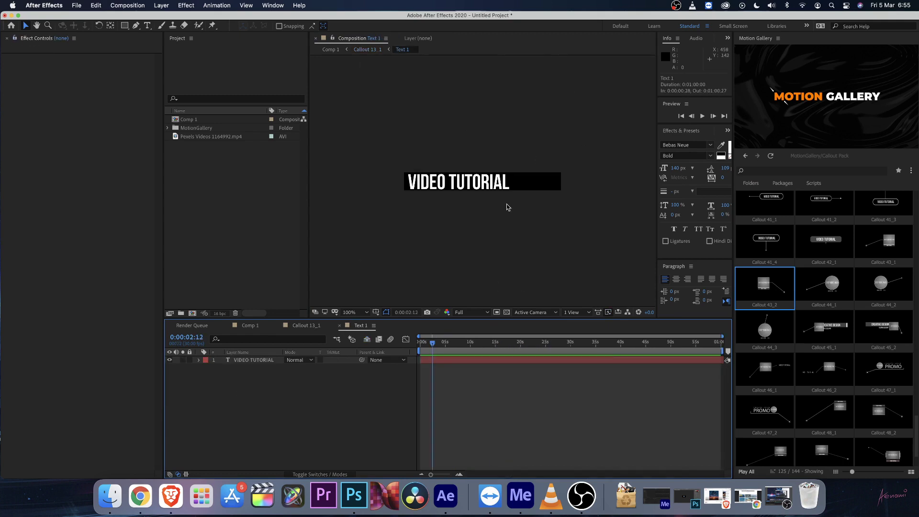
{"action": "left_click", "coordinate": [339, 326]}
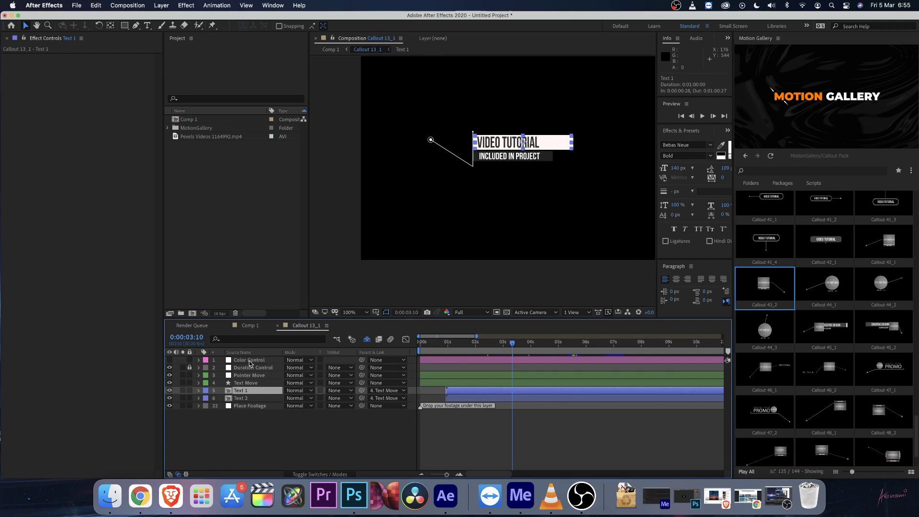
Expand the Color Control layer's colour settings in Callout 13_1, from Text 1 Color to Line Transn On/Off
{"action": "left_click", "coordinate": [249, 361]}
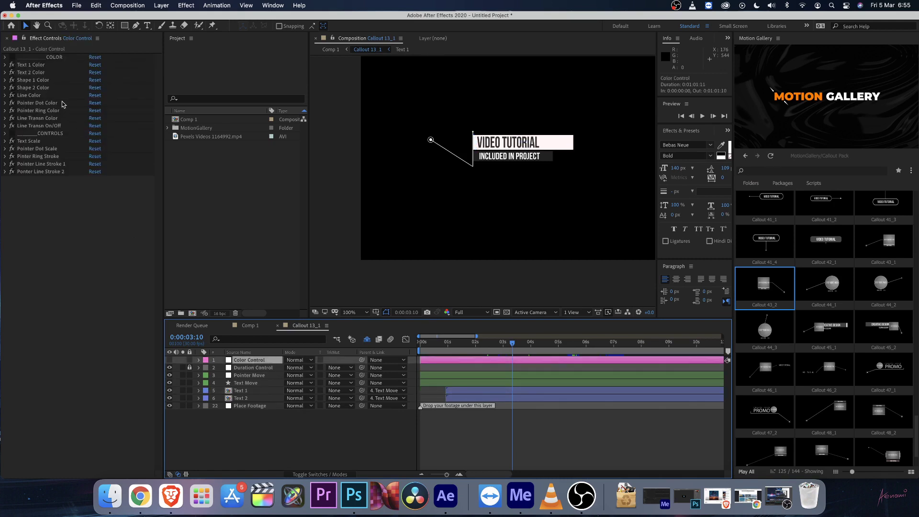
{"action": "left_click", "coordinate": [50, 66]}
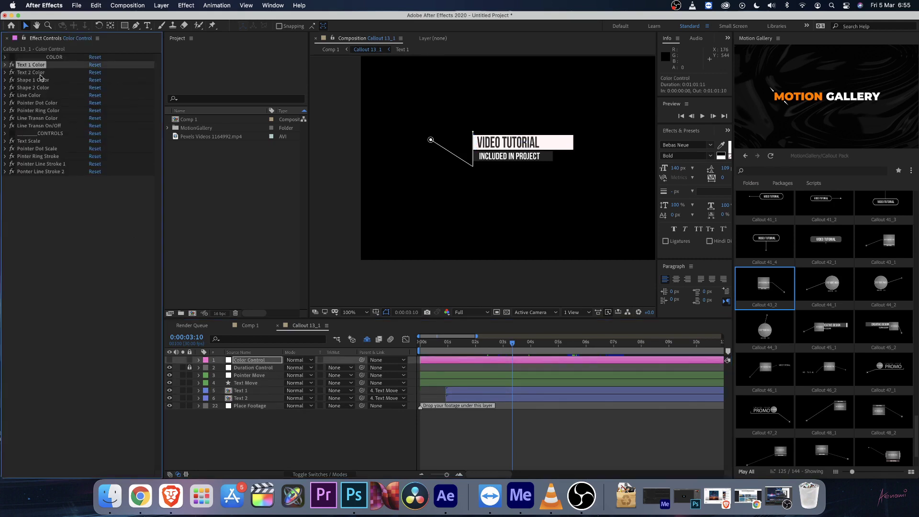
{"action": "left_click", "coordinate": [29, 126], "text": "shift"}
{"action": "left_click", "coordinate": [5, 126]}
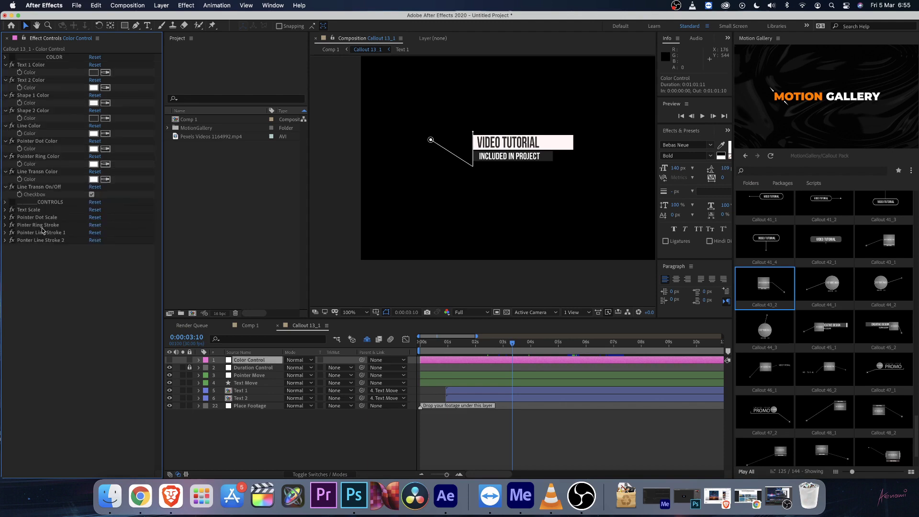
Try resetting Text 1 Color, Text 2 Color and Shape 1 Color to their default red, and undo the resets
{"action": "left_click", "coordinate": [95, 65]}
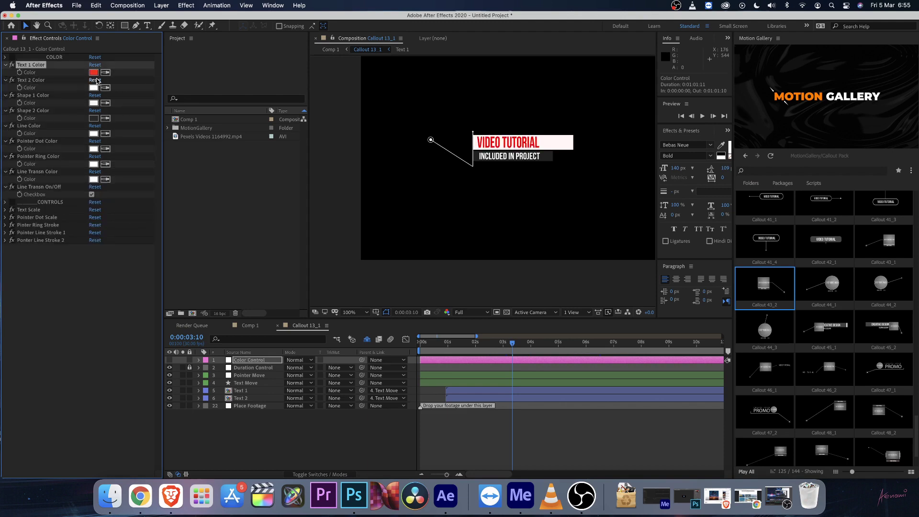
{"action": "left_click", "coordinate": [97, 80]}
{"action": "key", "text": "super+v"}
{"action": "left_click", "coordinate": [96, 95]}
{"action": "key", "text": "super+v"}
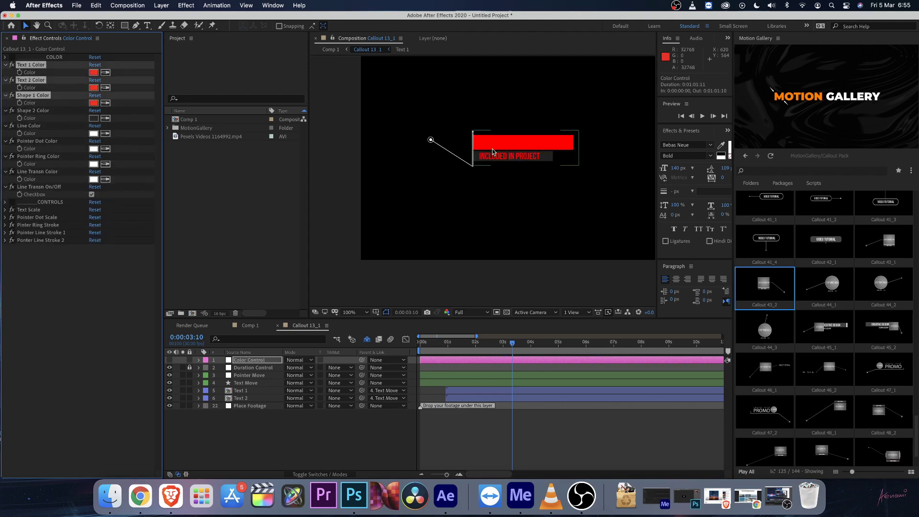
{"action": "key", "text": "super+z"}
{"action": "key", "text": "super+z"}
{"action": "key", "text": "super+z"}
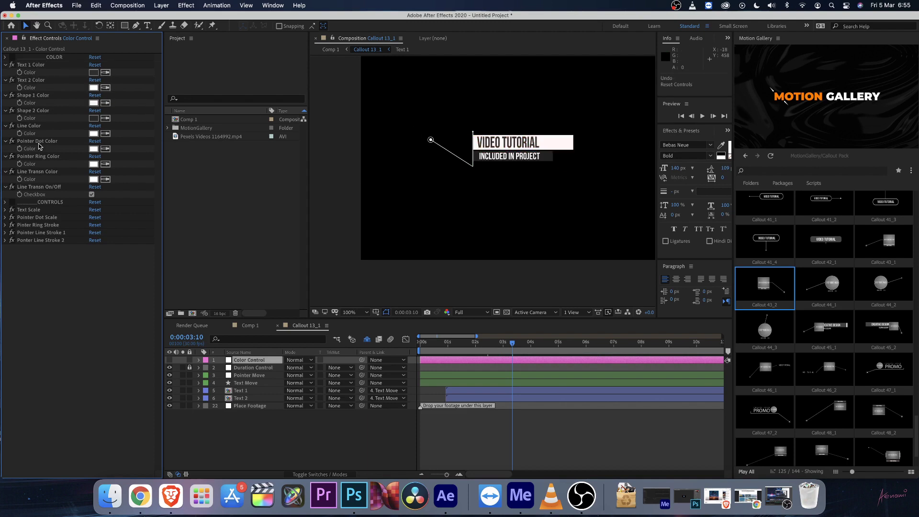
Expand the Color Control layer's scale and stroke sliders, from Text Scale to Pointer Line Stroke 2
{"action": "left_click", "coordinate": [52, 142]}
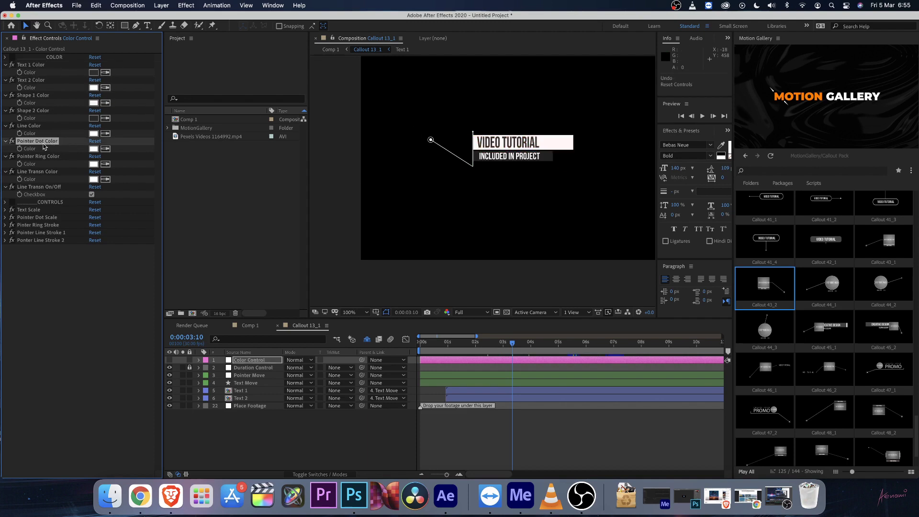
{"action": "left_click", "coordinate": [47, 204]}
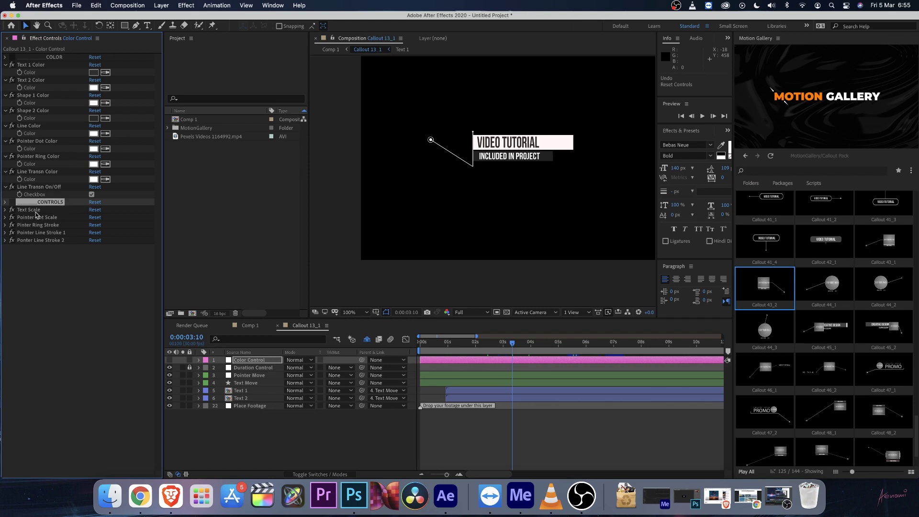
{"action": "left_click", "coordinate": [36, 211]}
{"action": "left_click", "coordinate": [13, 241], "text": "shift"}
{"action": "left_click", "coordinate": [5, 241]}
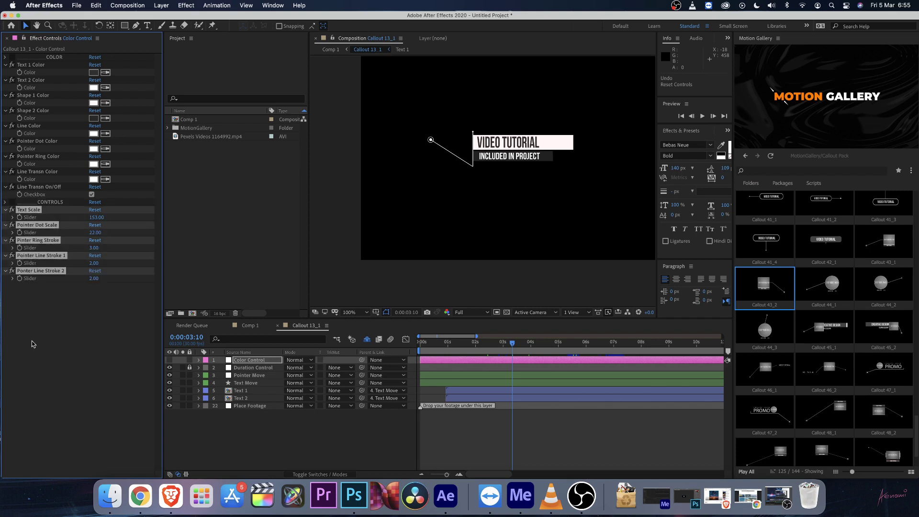
{"action": "left_click", "coordinate": [31, 341]}
Try larger Text Scale, Pointer Dot Scale and Pointer Ring Stroke values in Callout 13_1, and undo them
{"action": "left_click_drag", "start_coordinate": [95, 218], "coordinate": [154, 232]}
{"action": "key", "text": "super+z"}
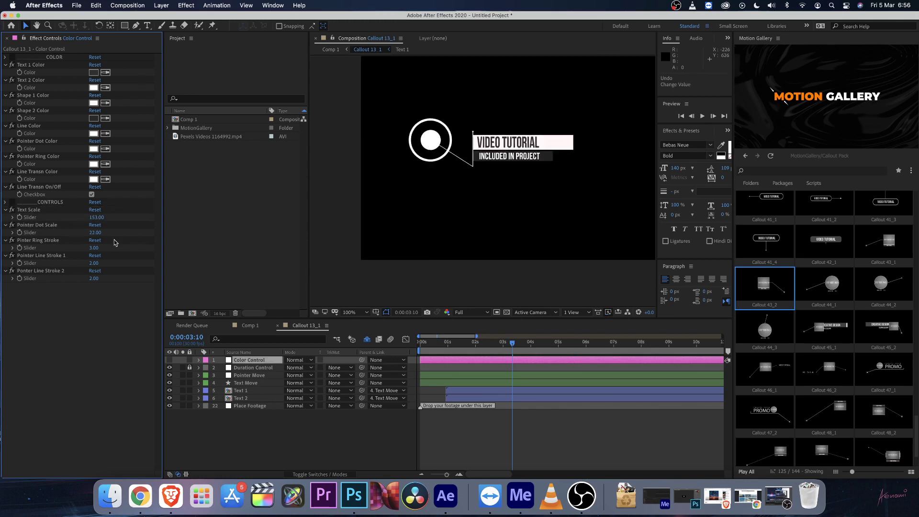
{"action": "left_click", "coordinate": [45, 242]}
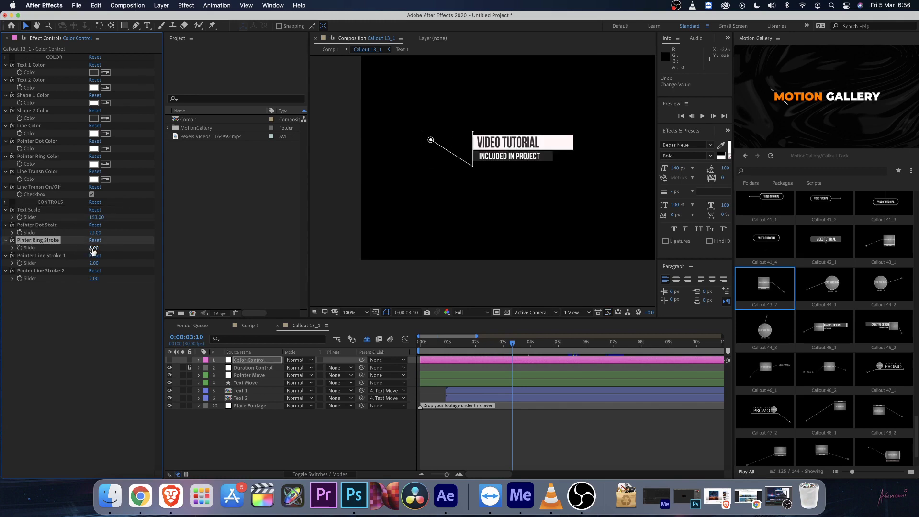
{"action": "mouse_move", "coordinate": [94, 248]}
{"action": "left_mouse_down"}
{"action": "mouse_move", "coordinate": [85, 251]}
{"action": "mouse_move", "coordinate": [127, 249]}
{"action": "left_mouse_up"}
{"action": "left_click", "coordinate": [7, 257]}
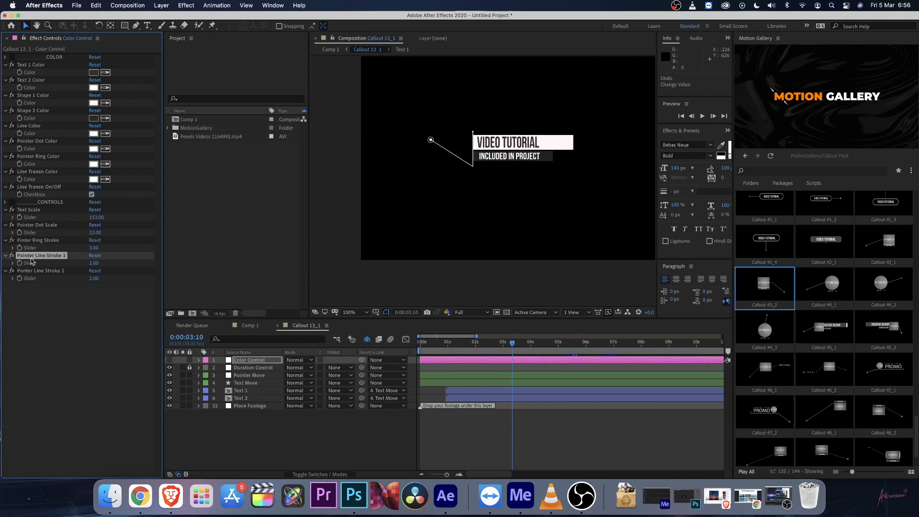
Try thicker Pointer Line Stroke 1 and Pointer Line Stroke 2 values, undoing each change
{"action": "left_click_drag", "start_coordinate": [96, 262], "coordinate": [154, 255]}
{"action": "key", "text": "super+z"}
{"action": "left_click_drag", "start_coordinate": [94, 278], "coordinate": [197, 265]}
{"action": "key", "text": "super+z"}
Return to Comp 1 and browse the callout presets in the Motion Gallery library
{"action": "left_click", "coordinate": [263, 360]}
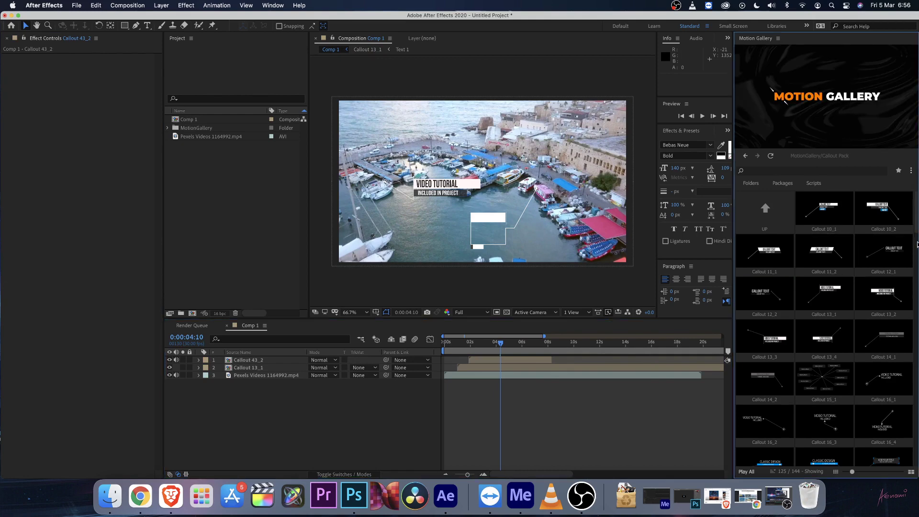
{"action": "left_click_drag", "start_coordinate": [917, 230], "coordinate": [917, 353]}
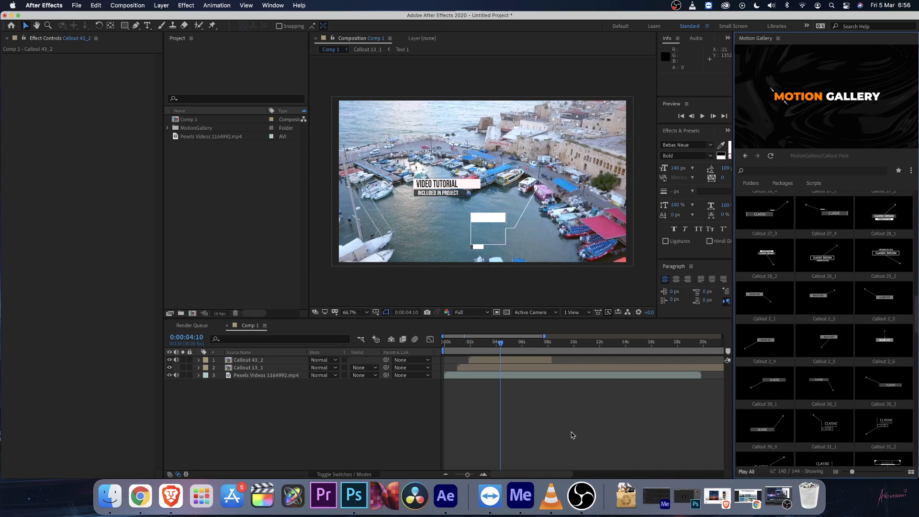